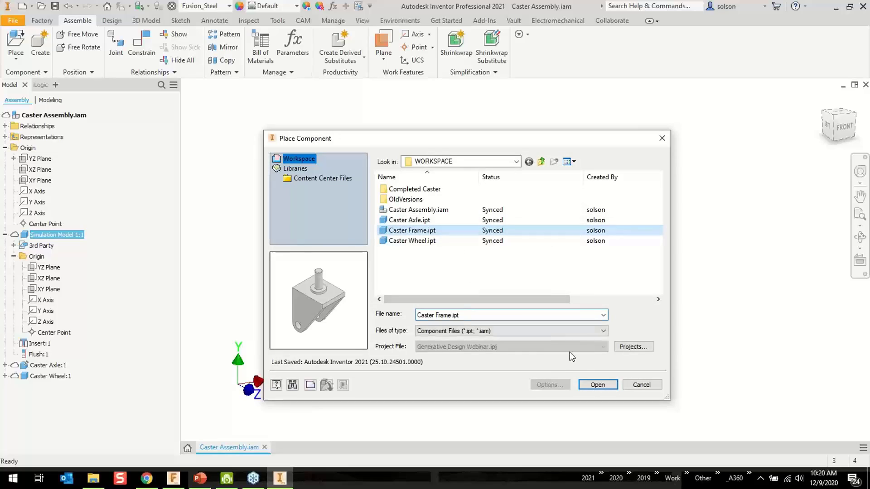
Replace the simulation model with Caster Frame.ipt, accepting the possible relationship loss, and move the frame clear of the wheel.
left_click(597, 385)
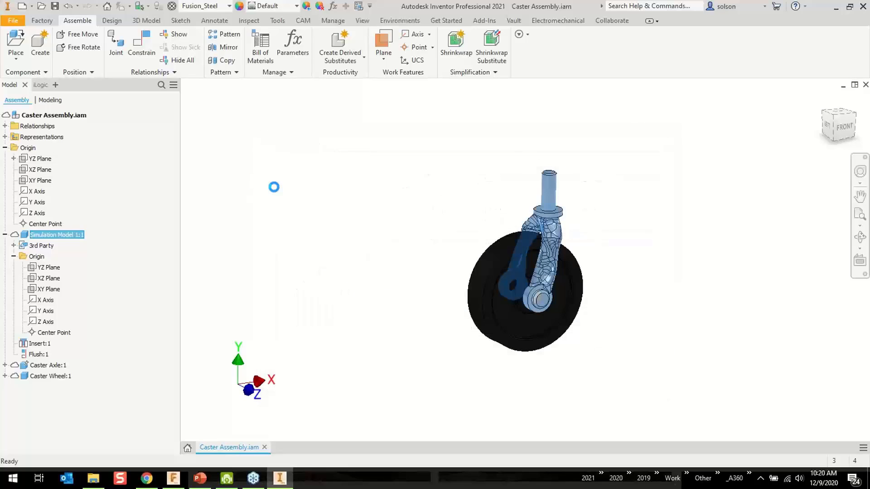
left_click(415, 267)
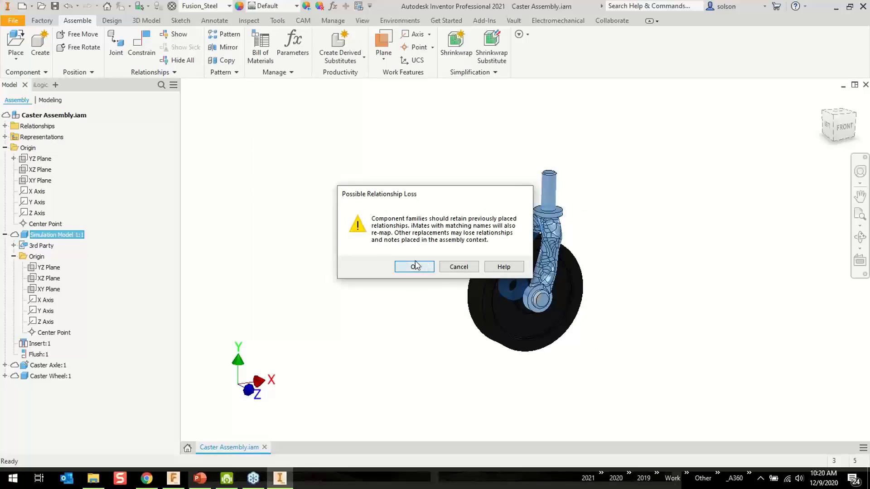
left_click(236, 101)
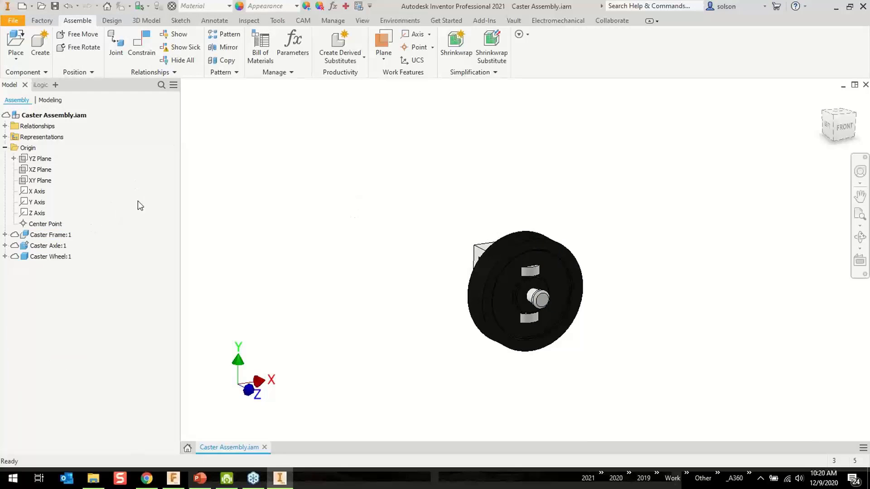
middle_click_drag(346, 170, 454, 230, "shift")
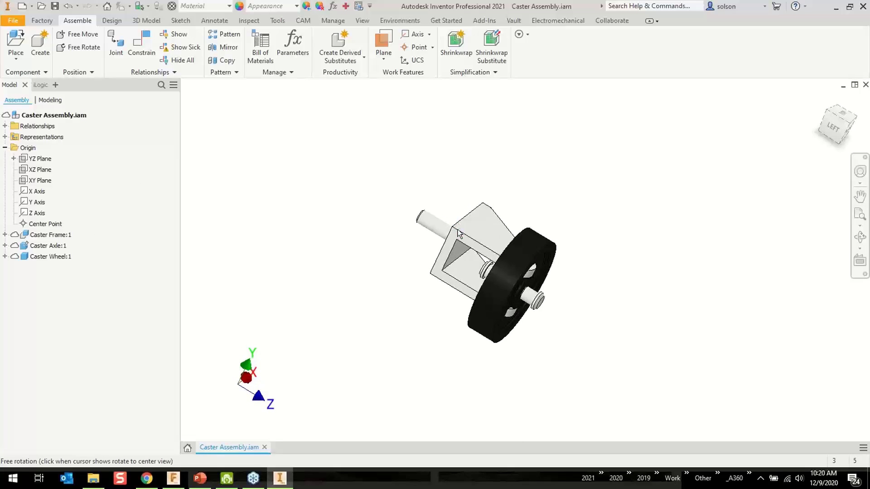
left_click_drag(454, 230, 375, 196)
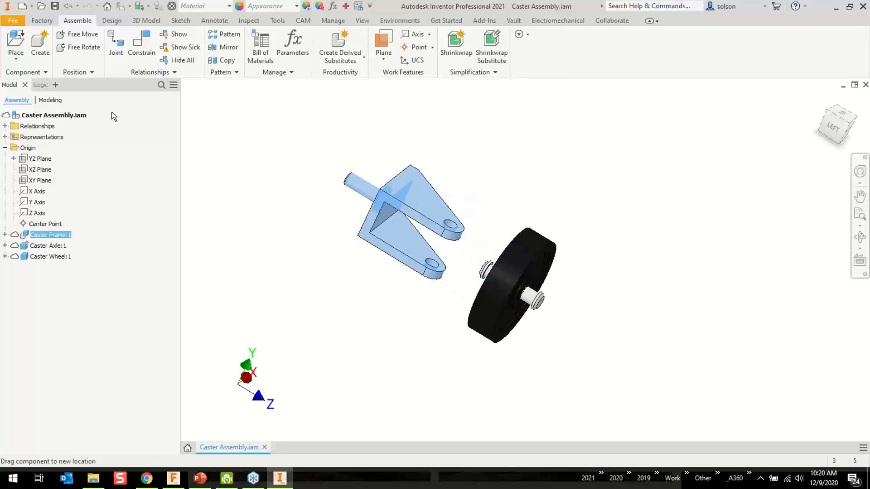
Place a rotational joint between the frame's hole and the inner edge of the axle's end cap, flipping the component so it straddles the wheel.
left_click(116, 45)
scroll(459, 222, "down", 10)
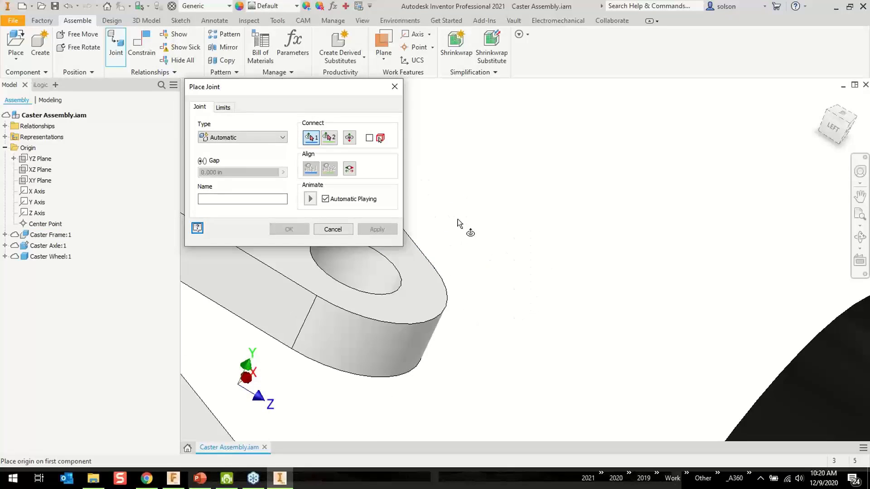
left_click(401, 272)
scroll(464, 272, "up", 10)
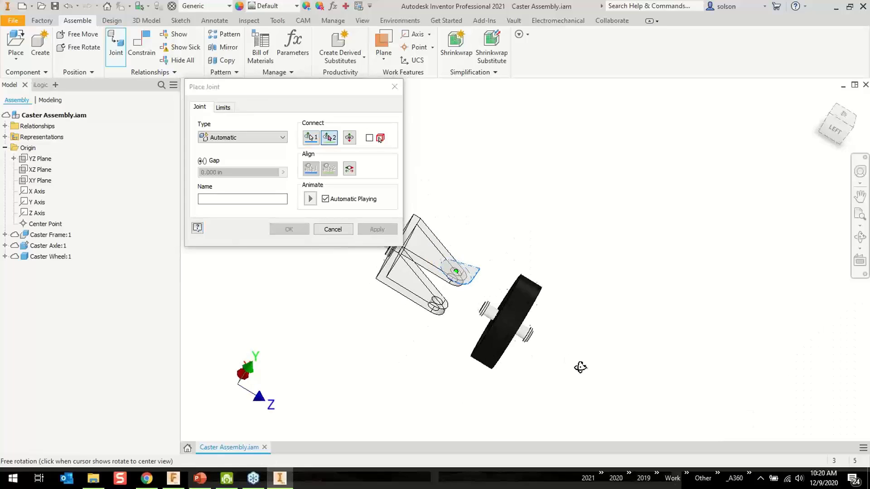
scroll(546, 351, "down", 8)
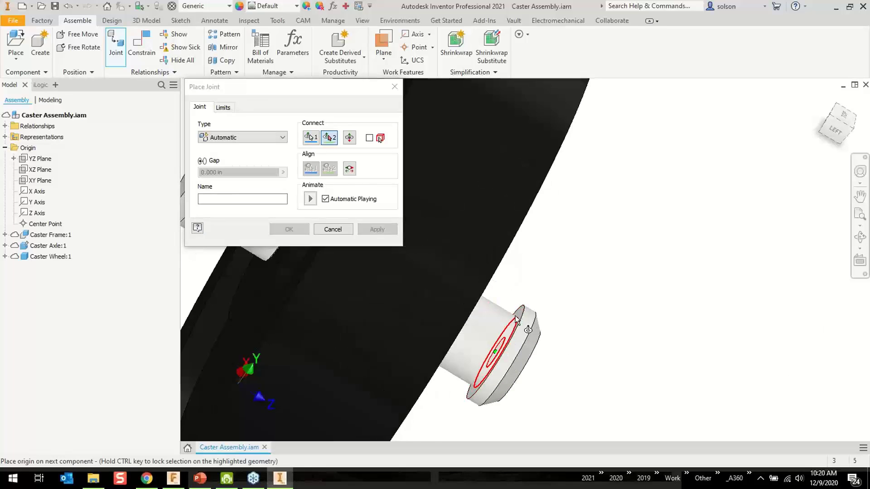
left_click(519, 317)
scroll(474, 320, "up", 8)
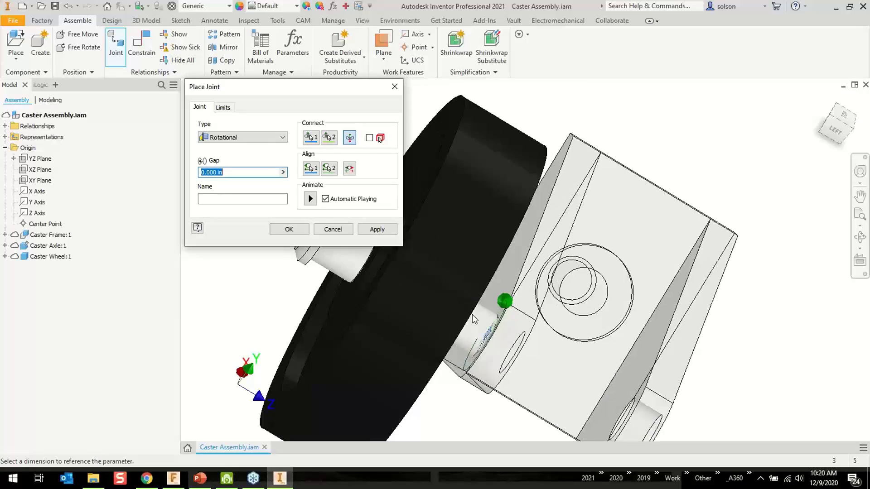
scroll(473, 319, "up", 3)
middle_click_drag(474, 317, 428, 253, "shift")
left_click(349, 137)
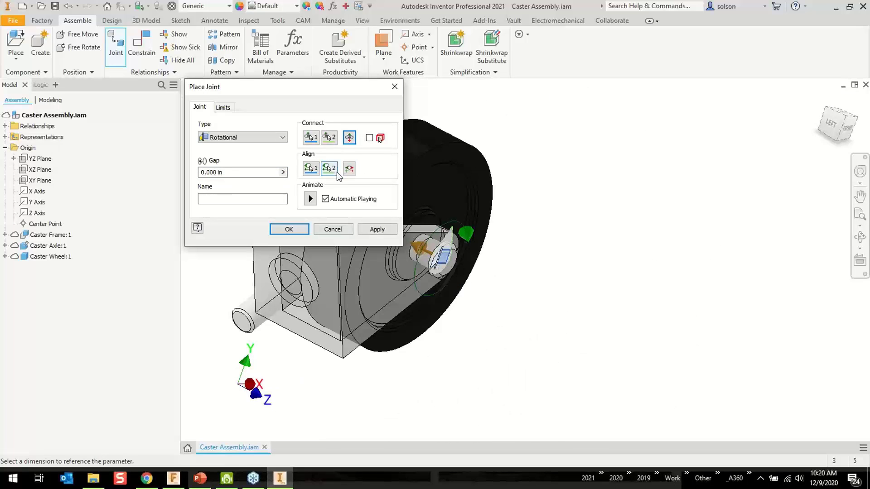
left_click(377, 230)
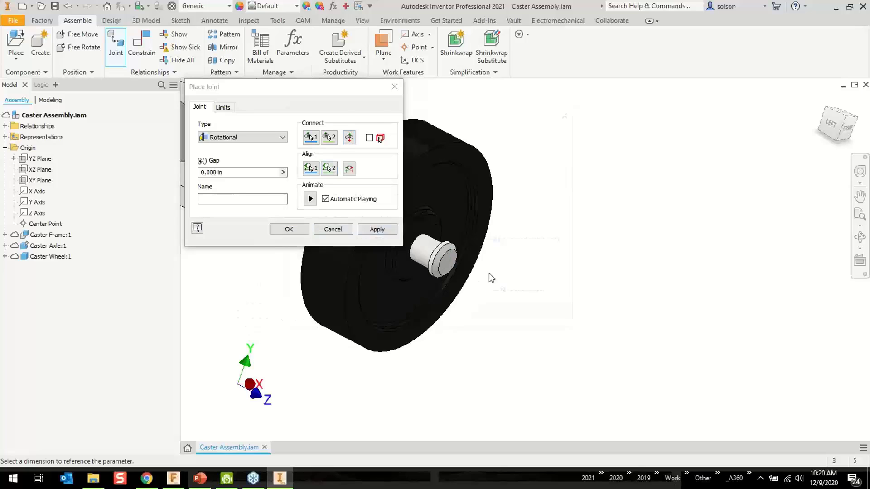
left_click(347, 224)
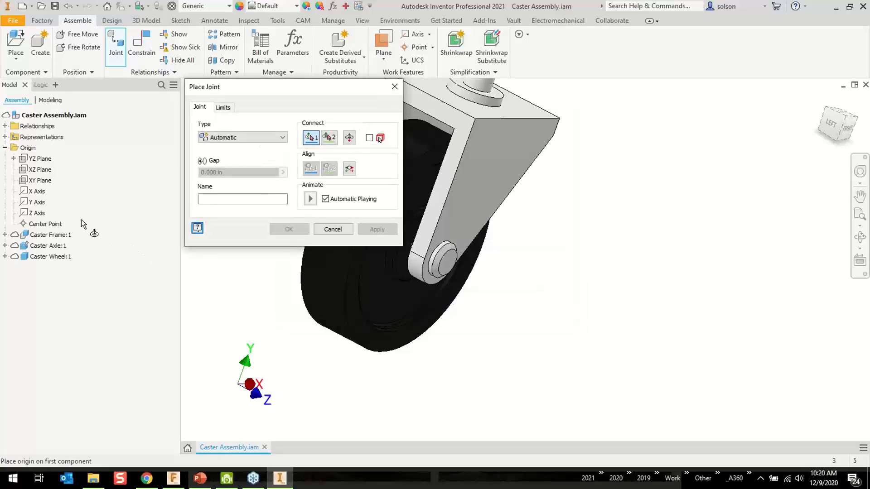
left_click(331, 229)
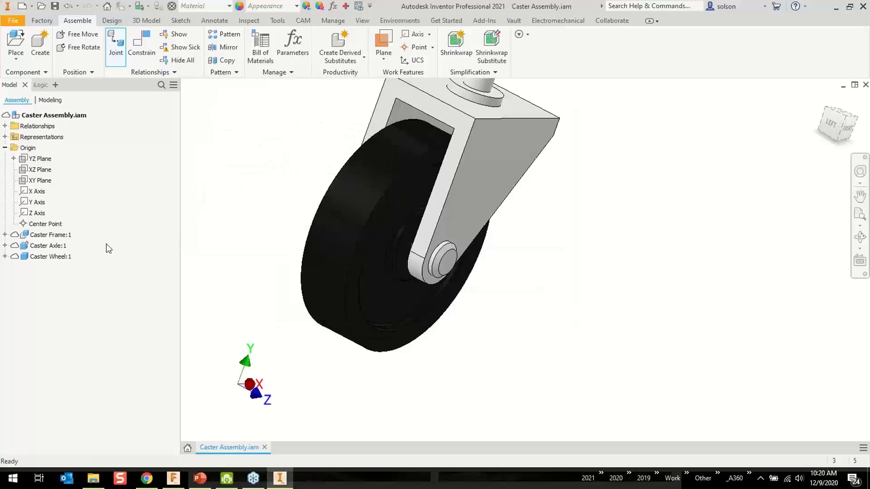
Delete the broken Insert:1 relationship from the caster frame.
left_click(5, 235)
right_click(49, 257)
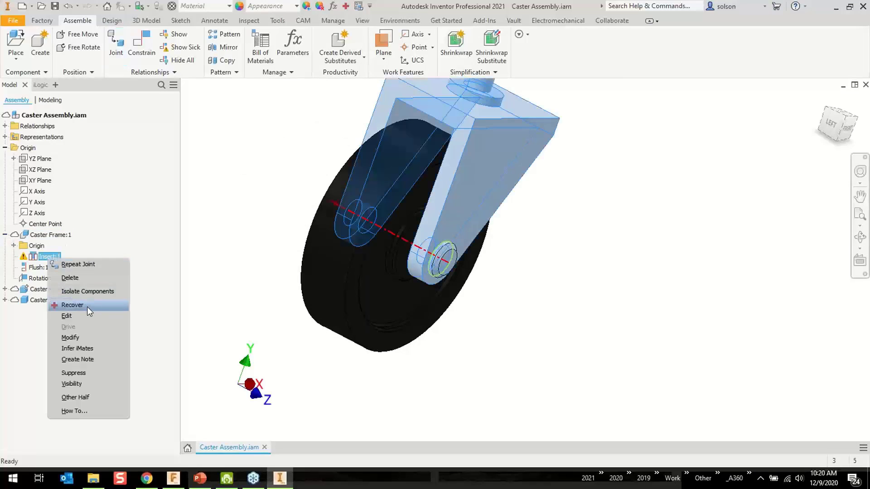
left_click(81, 278)
Set the caster assembly to the top-left-front isometric view and save it.
middle_click_drag(310, 215, 324, 239, "shift")
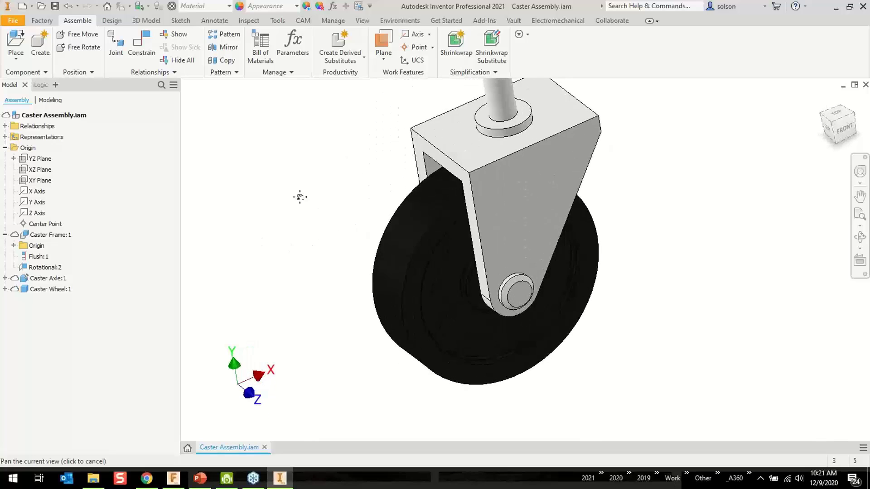
scroll(300, 198, "up", 3)
middle_click_drag(367, 220, 419, 197, "shift")
left_click(505, 213)
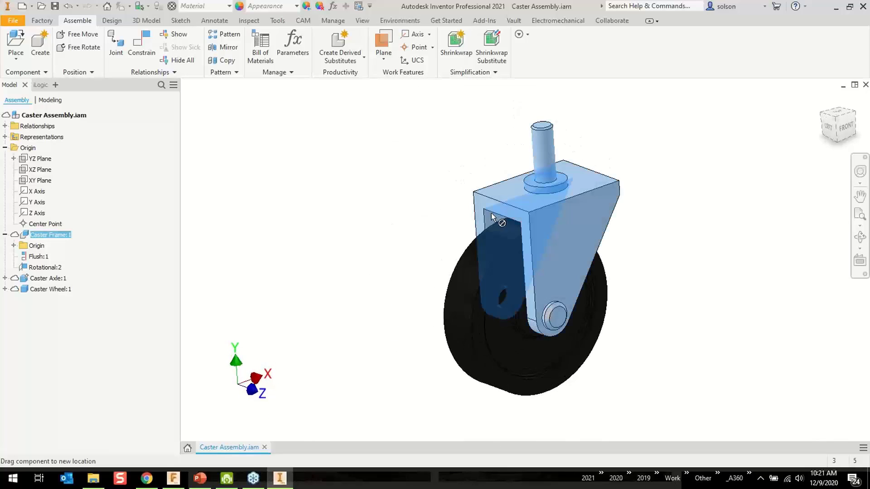
left_click(453, 188)
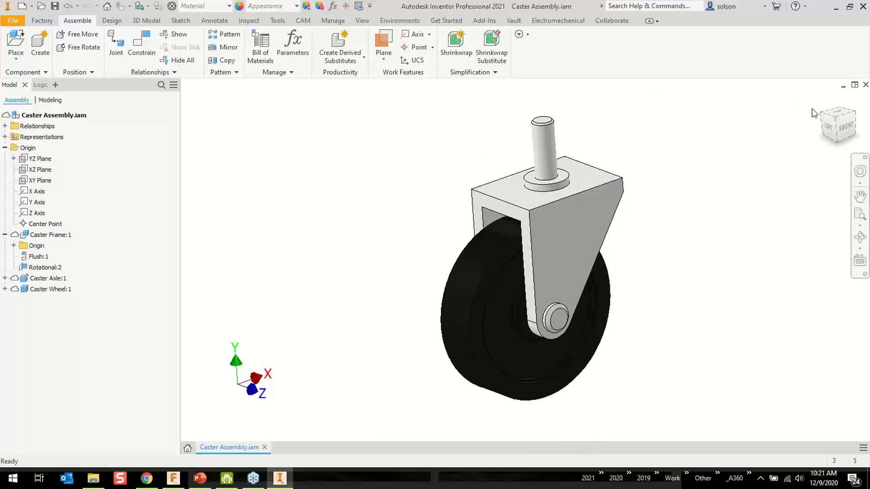
left_click(839, 121)
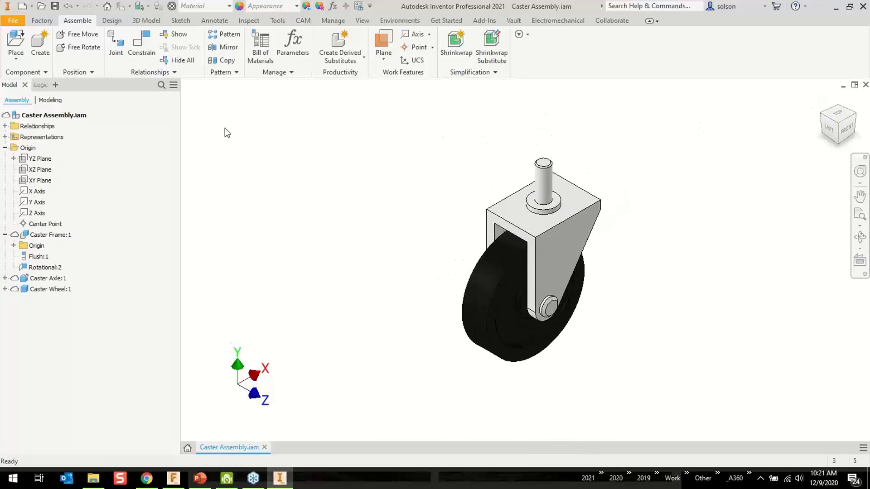
left_click(55, 7)
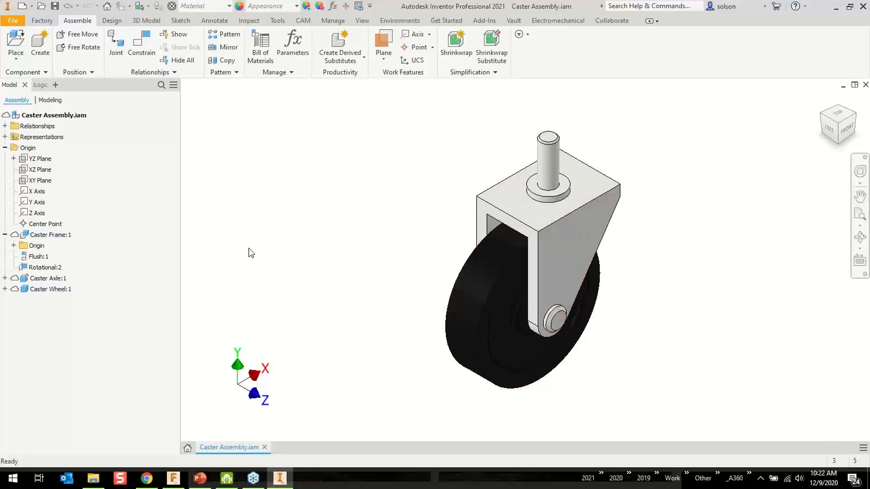
middle_click_drag(450, 221, 401, 221, "shift")
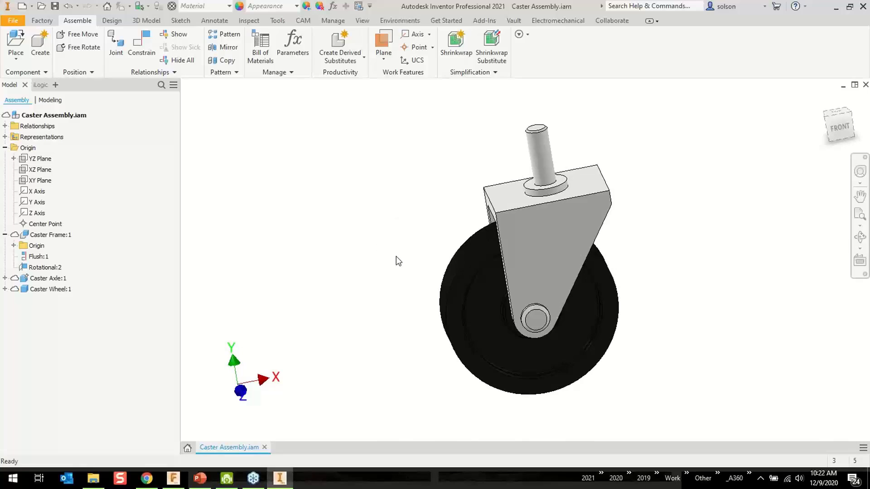
middle_click_drag(396, 258, 354, 347, "shift")
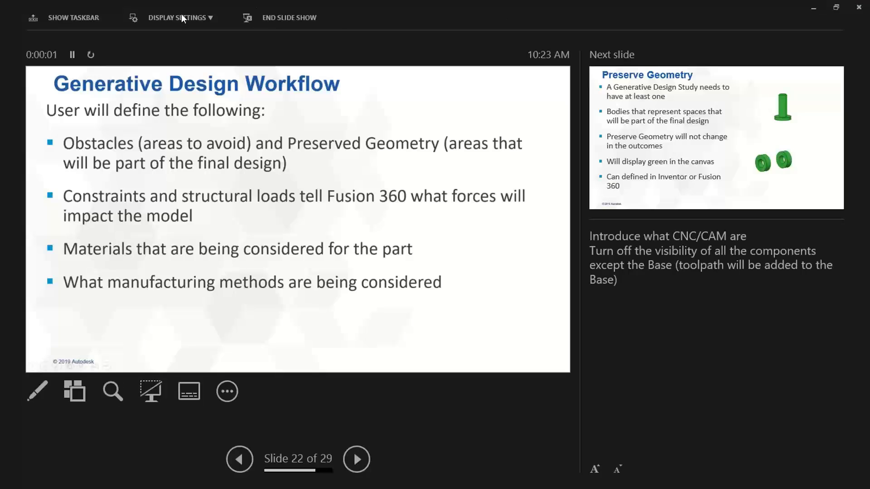
left_click(180, 16)
left_click(179, 36)
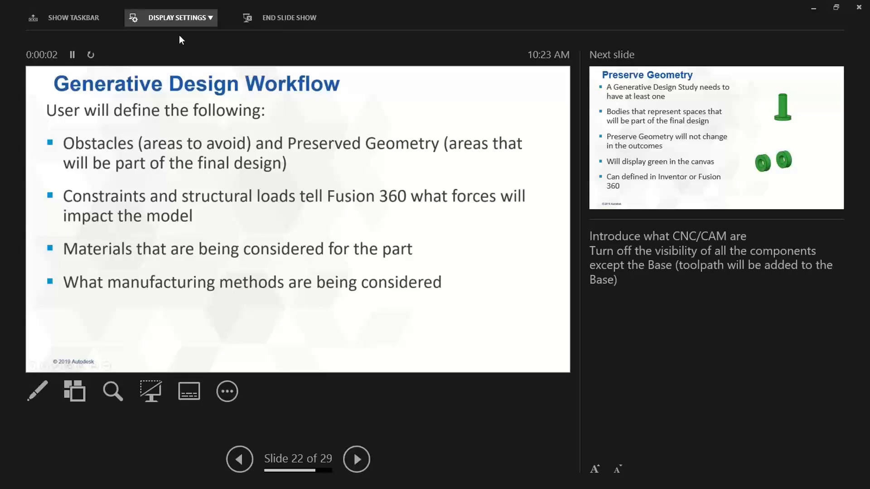
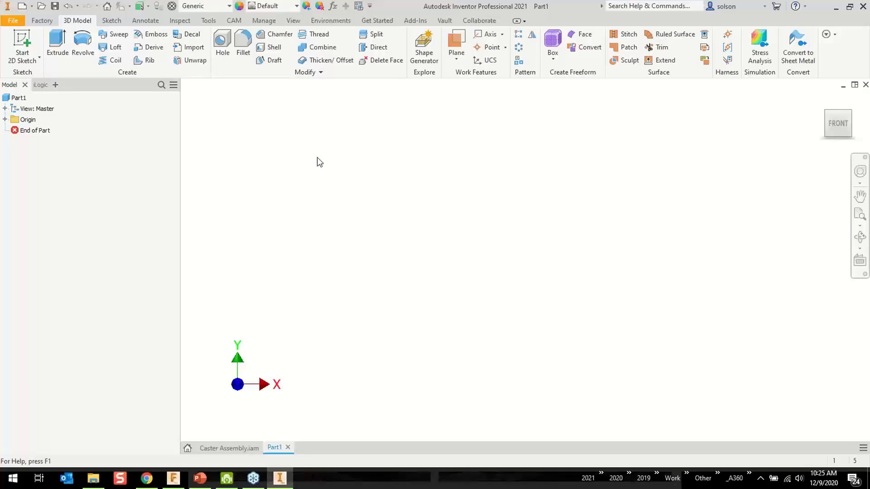
Derive Caster Assembly.iam into the new part with Caster Axle:1 excluded, keeping each solid as a separate body.
key("ctrl+o")
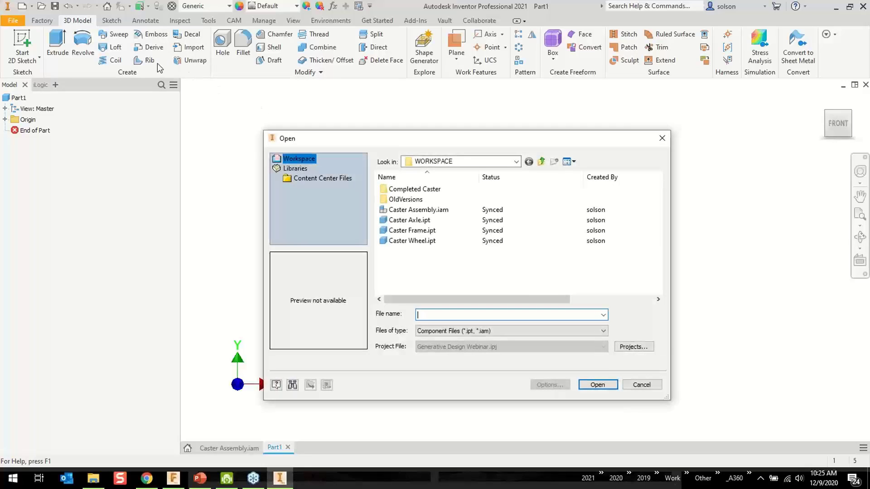
left_click(417, 210)
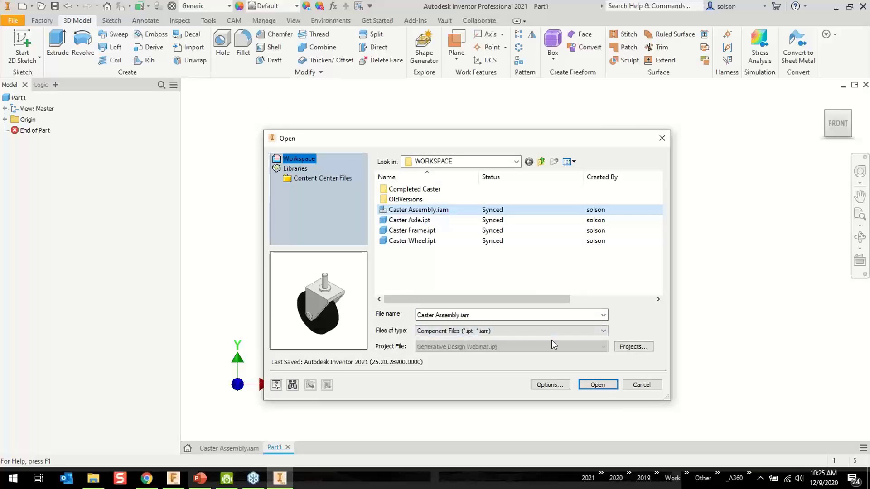
left_click(597, 385)
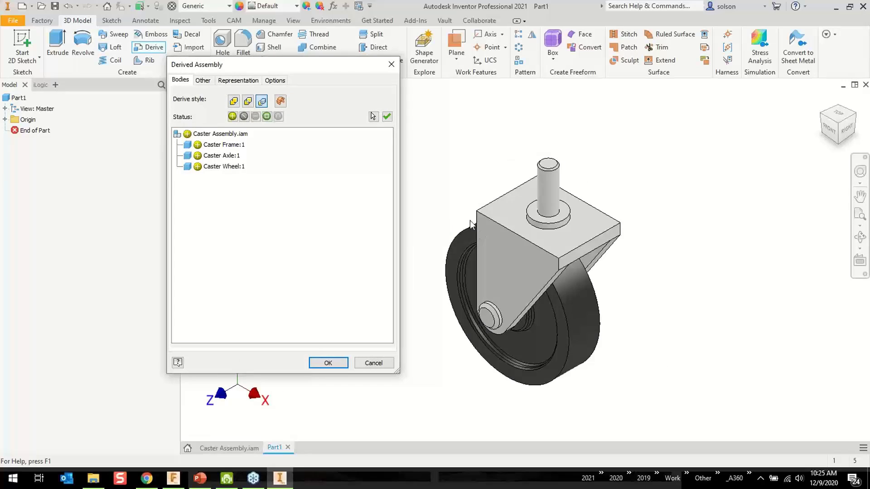
left_click(198, 156)
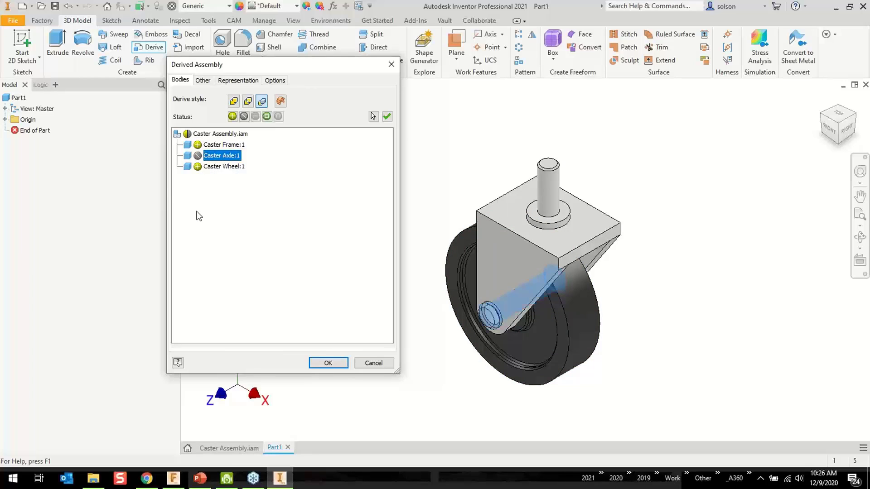
left_click(262, 102)
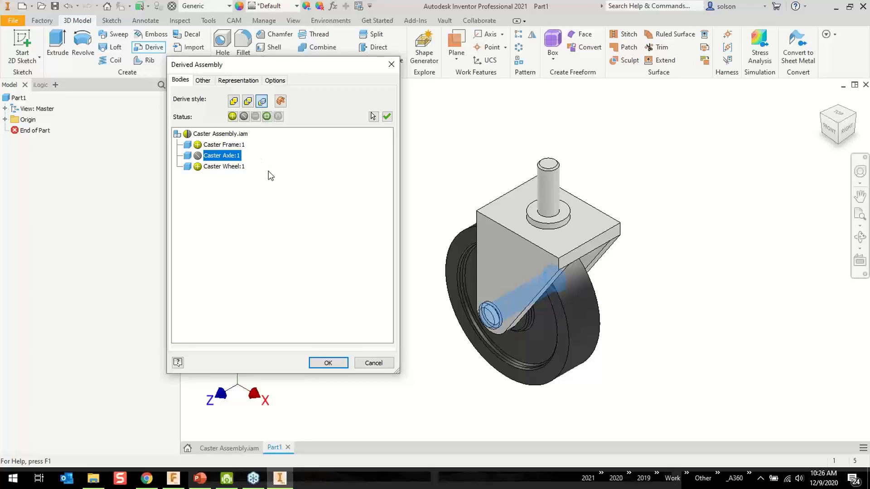
left_click(329, 362)
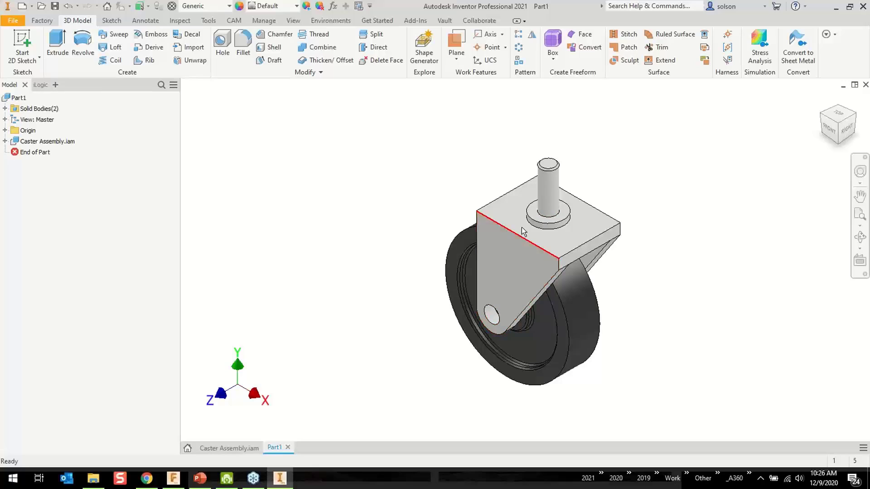
Create a work plane on the top face of the caster frame's plate with a 0.000 in offset.
middle_click_drag(458, 151, 401, 156)
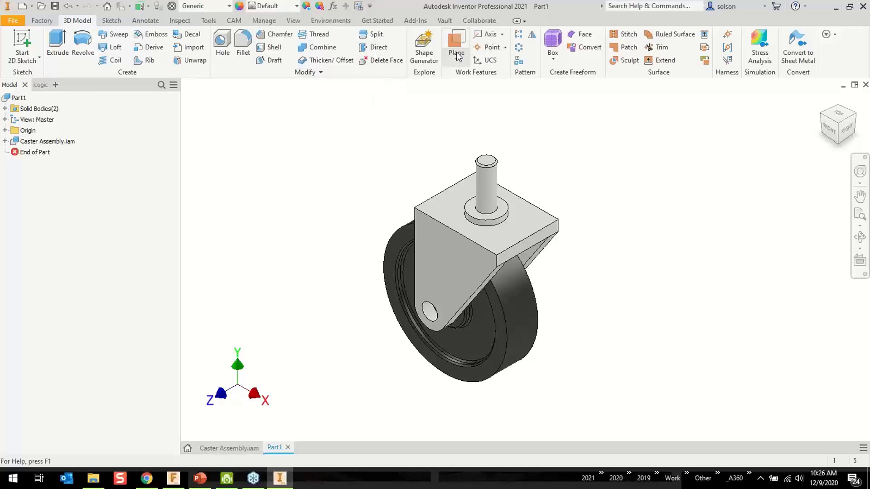
left_click(474, 110)
left_click(447, 202)
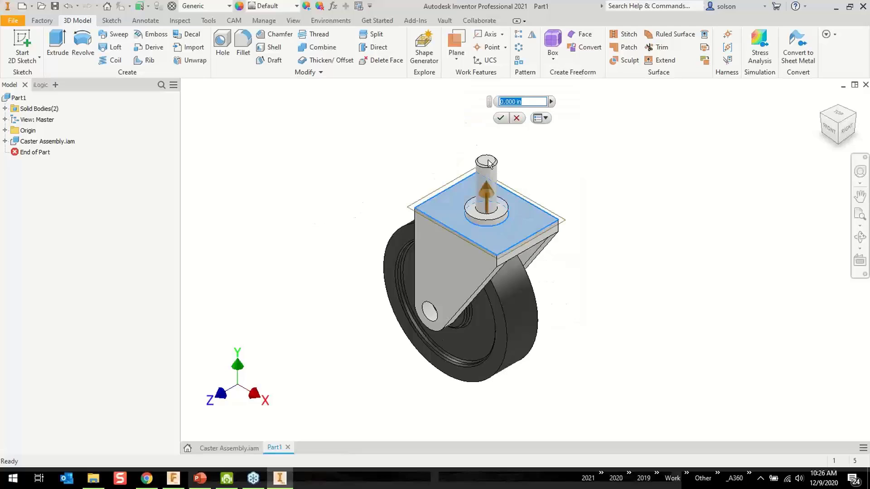
left_click(501, 119)
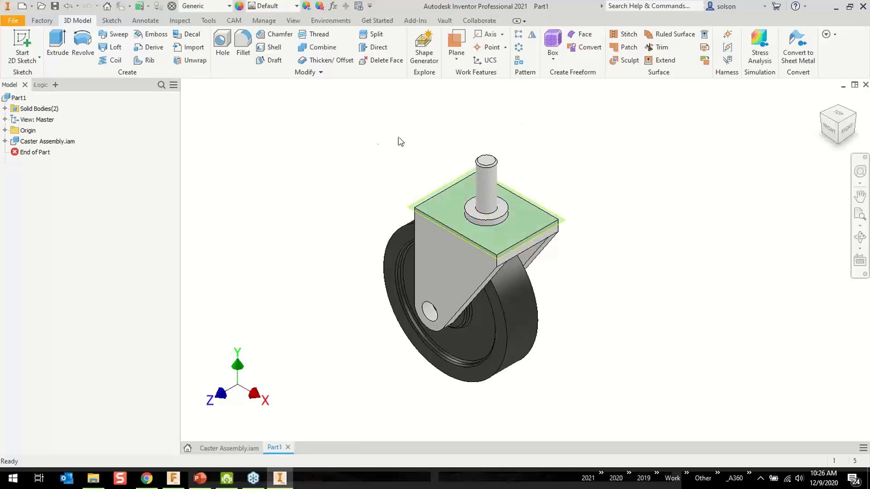
Split the caster frame solid with the work plane on its plate, keeping both sides.
left_click(379, 40)
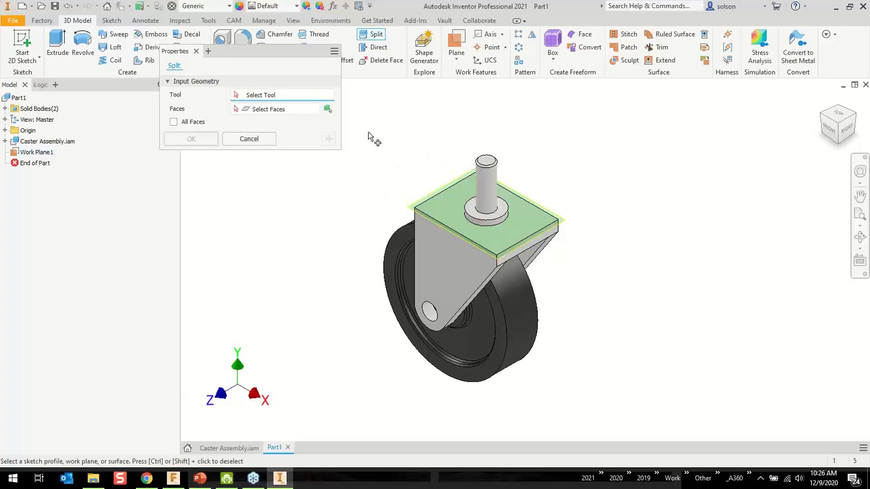
left_click(327, 108)
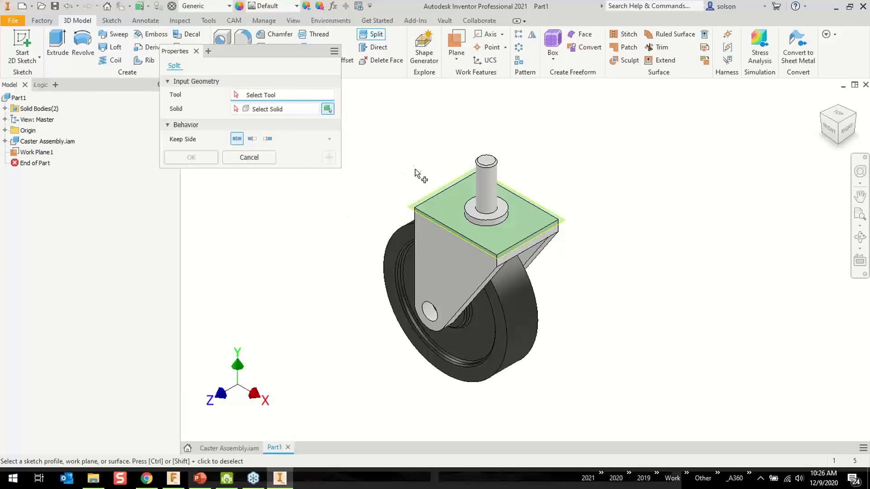
left_click(433, 197)
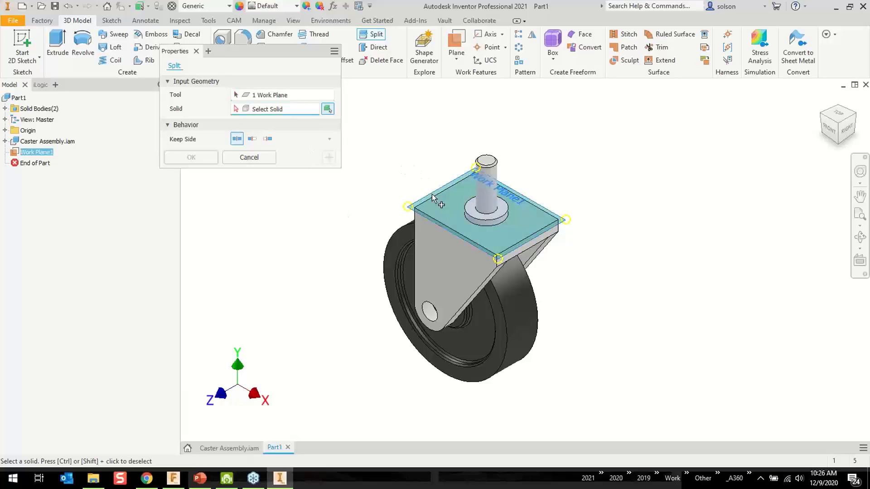
left_click(485, 174)
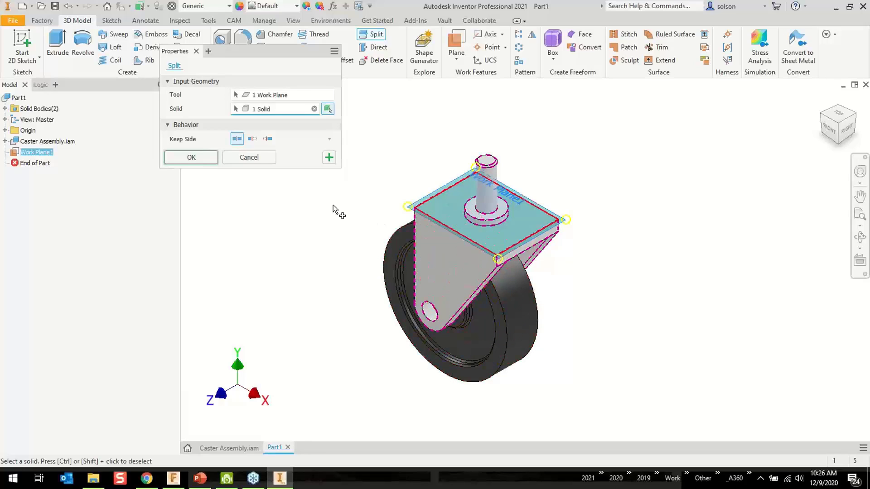
left_click(200, 158)
Rename the stem and collar solid body above the plate as Preserve01.
left_click(5, 108)
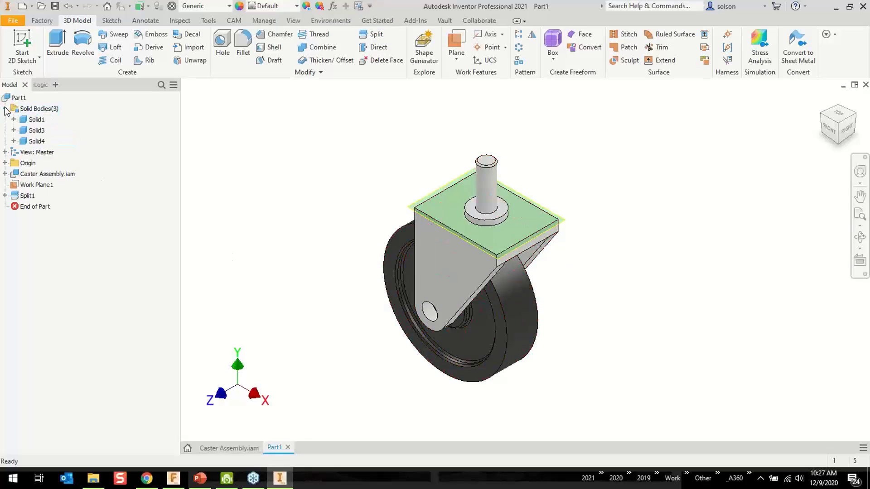
left_click(38, 131)
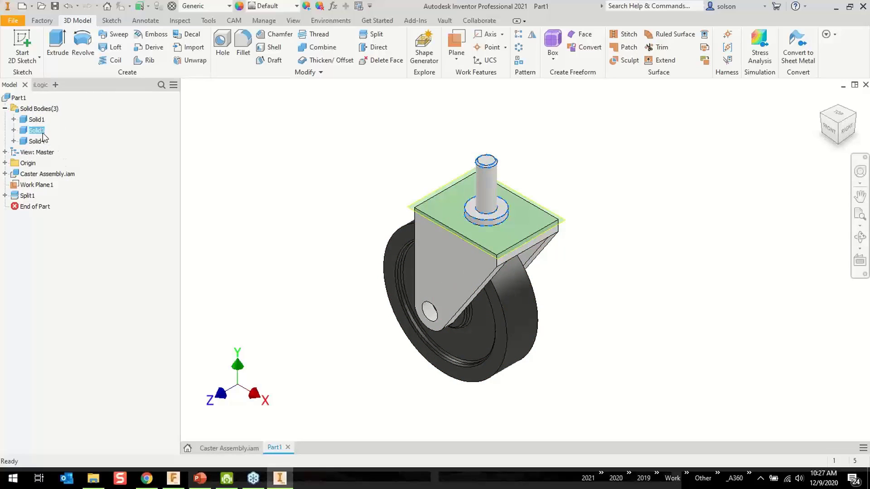
left_click(41, 132)
type("Preserve01")
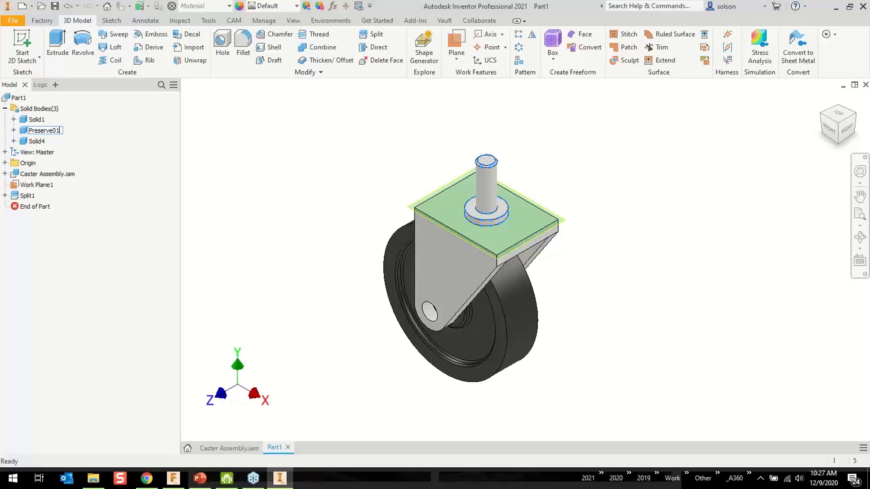
key("Return")
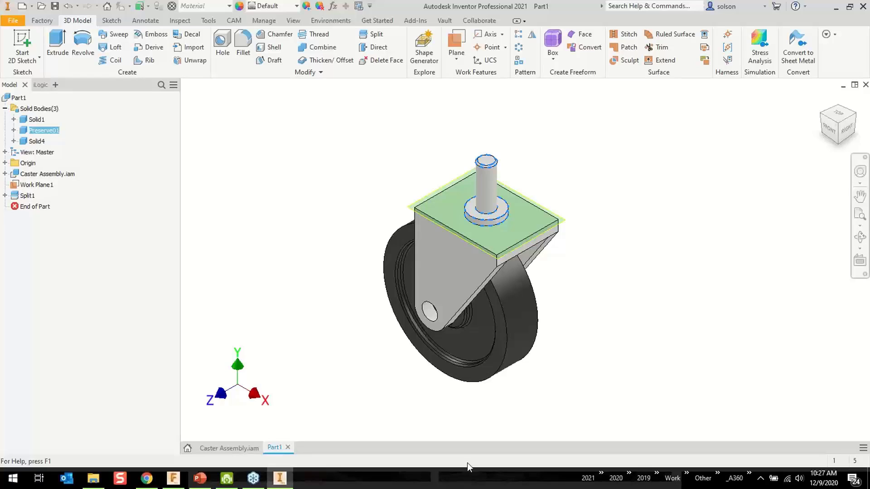
left_click(345, 196)
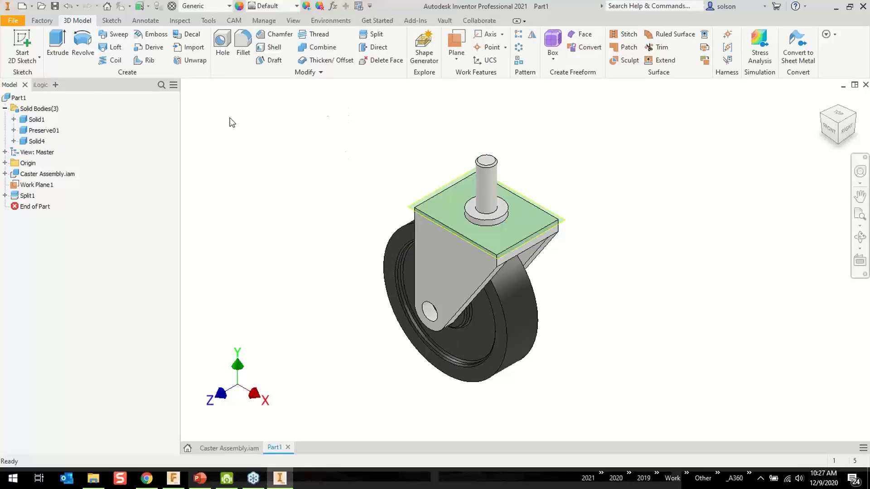
Sketch a 0.750 in circle around the axle hole on the frame leg's outer face, projecting the leg's rounded edge.
left_click(21, 46)
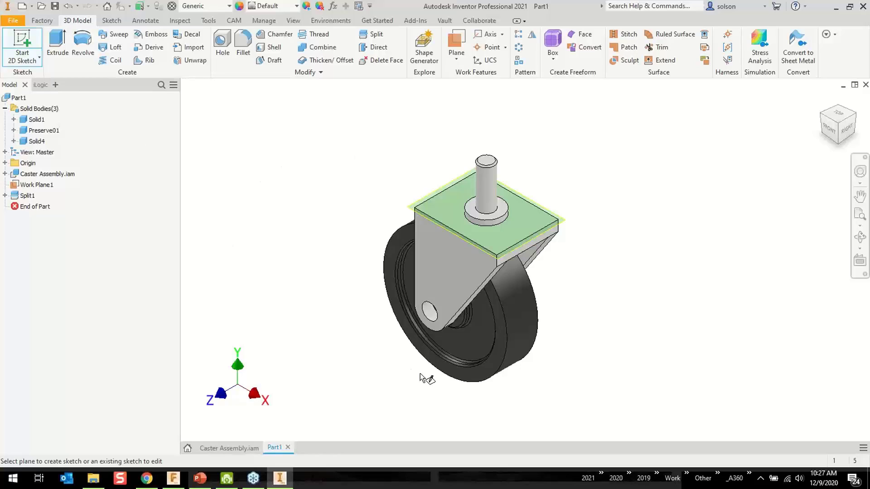
scroll(439, 358, "up", 3)
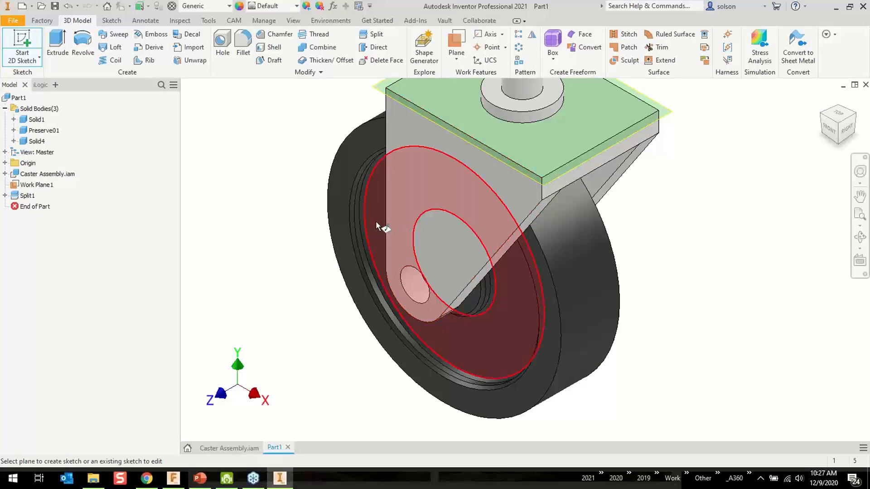
left_click(403, 222)
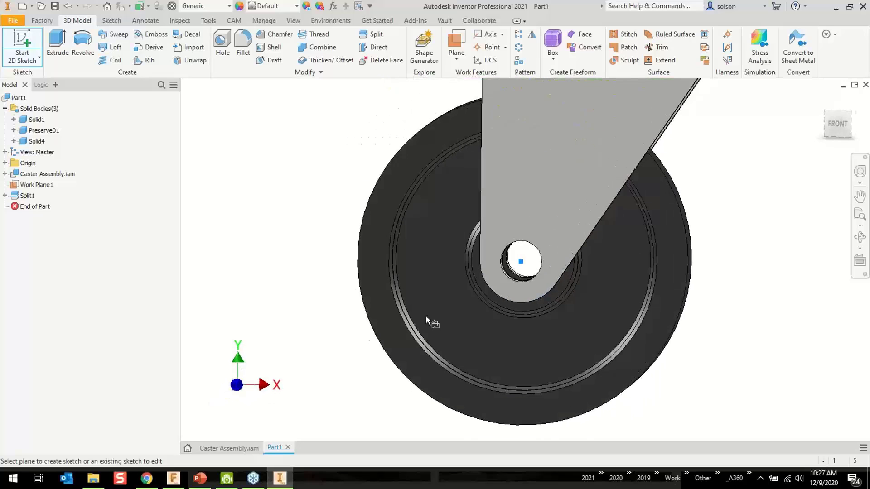
left_click(222, 43)
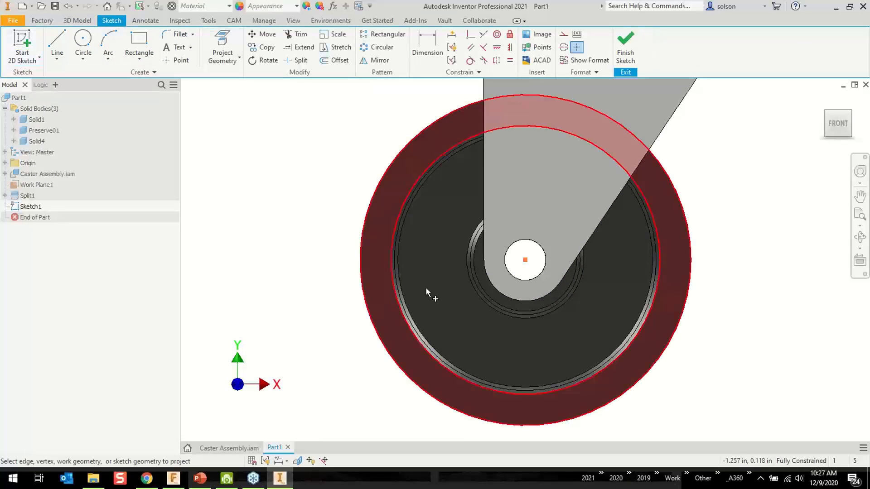
left_click(496, 272)
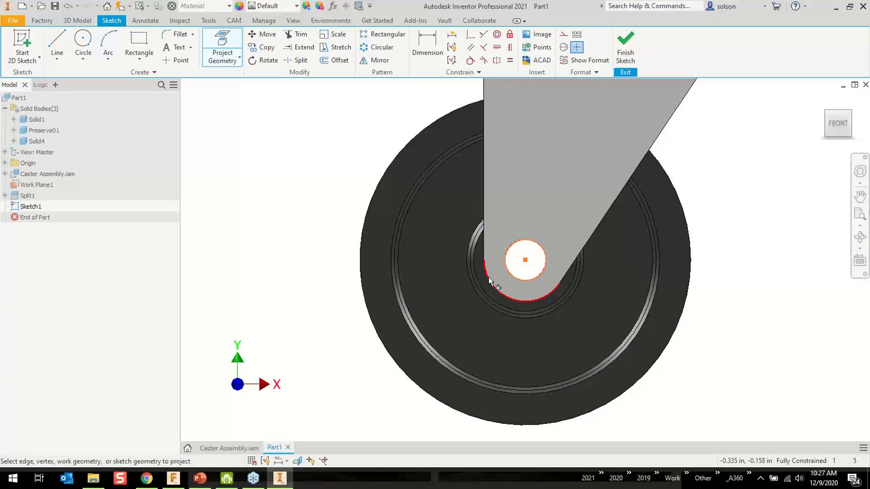
left_click(89, 45)
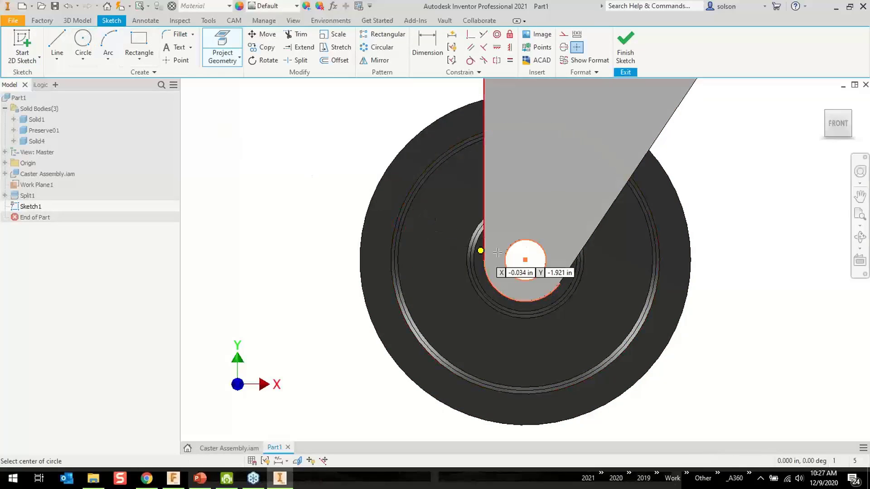
left_click(525, 259)
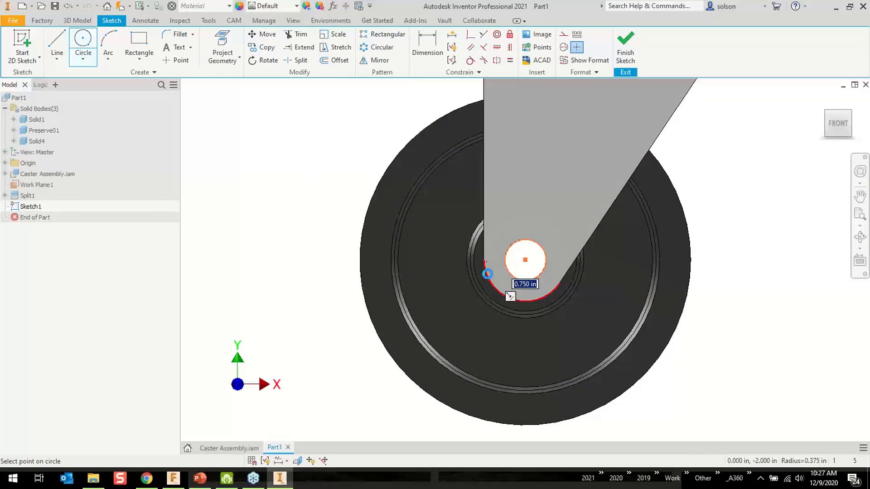
left_click(489, 273)
left_click(625, 52)
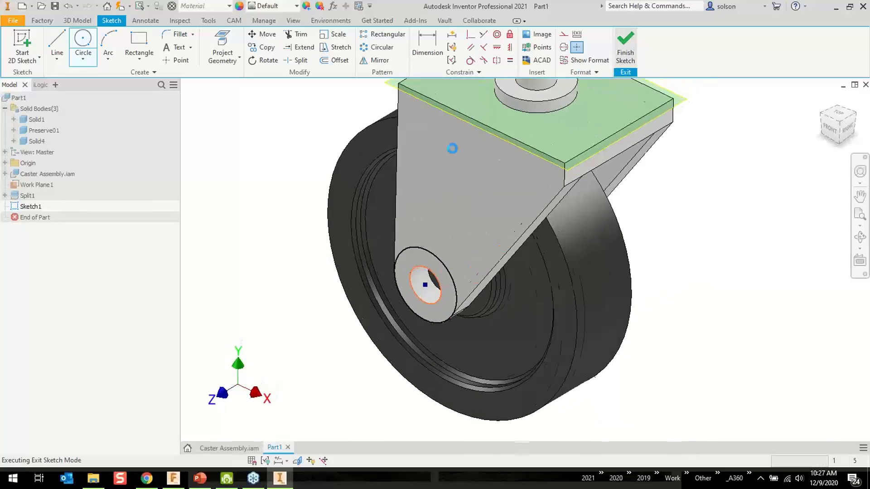
Extrude the ring around the axle hole to the leg's inner face as a new solid.
left_click(58, 43)
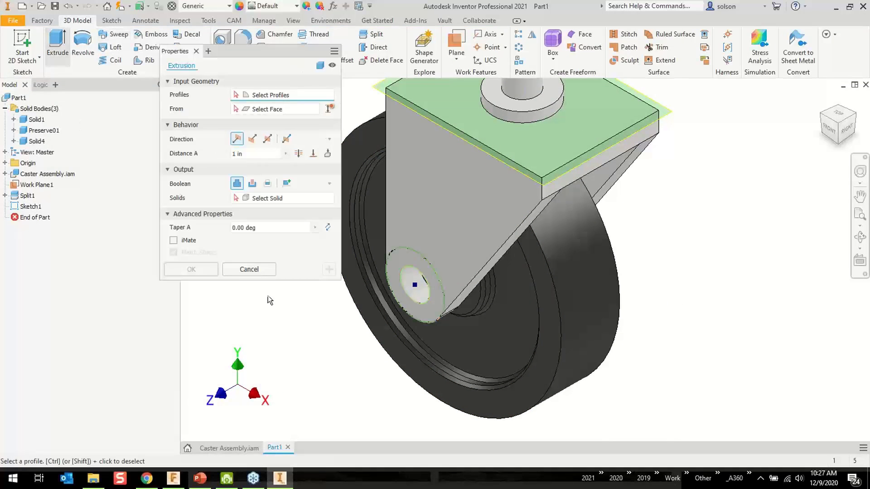
left_click(404, 260)
middle_click_drag(449, 318, 396, 299, "shift")
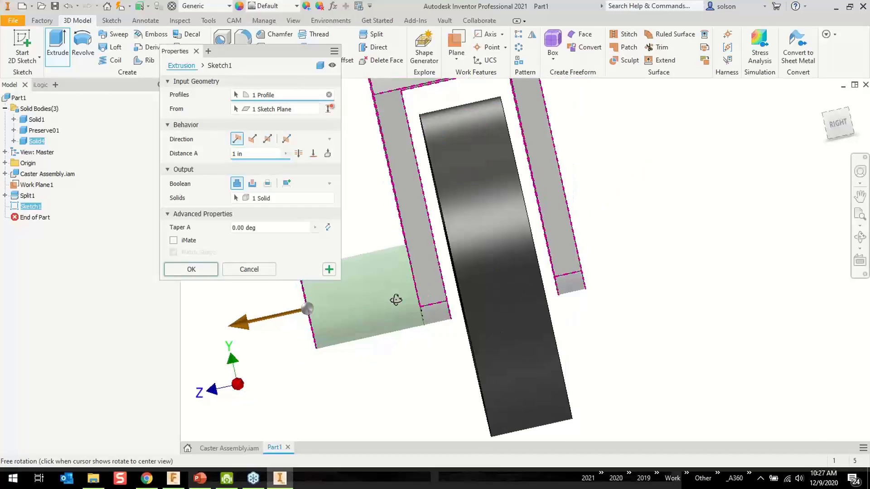
left_click(313, 153)
middle_click_drag(345, 172, 367, 194, "shift")
left_click(376, 161)
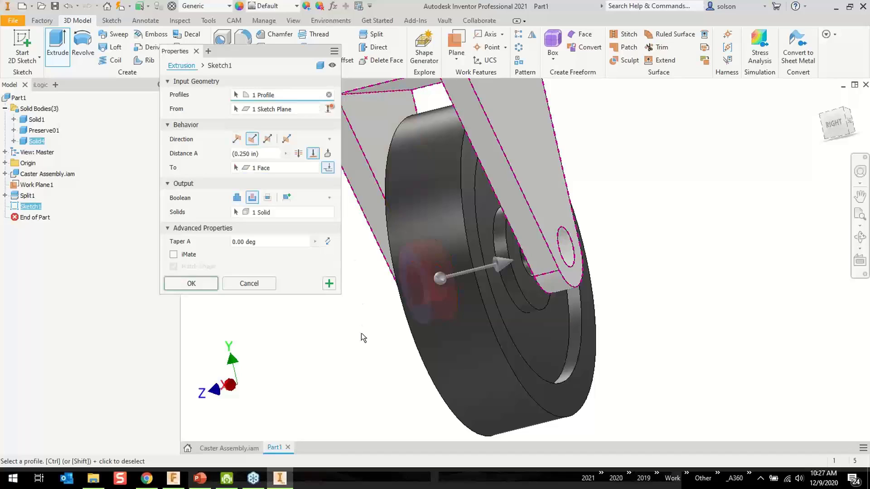
middle_click_drag(364, 329, 396, 293, "shift")
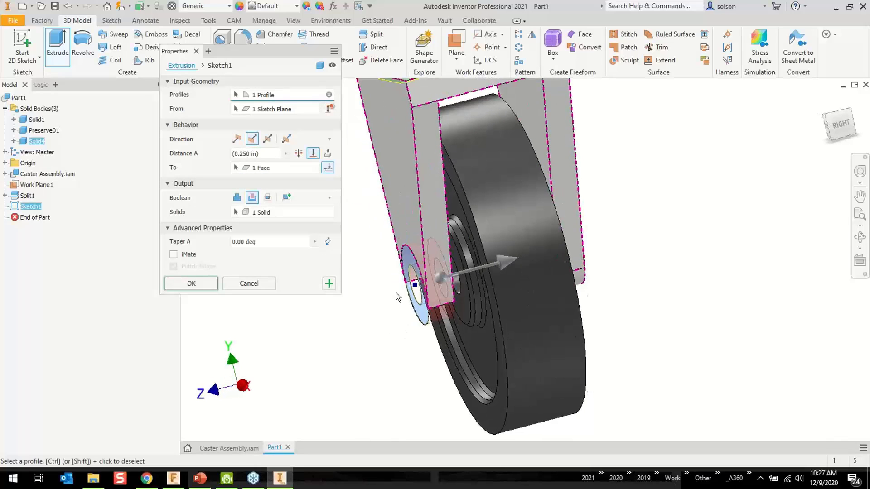
left_click(286, 198)
middle_click_drag(348, 343, 229, 308, "shift")
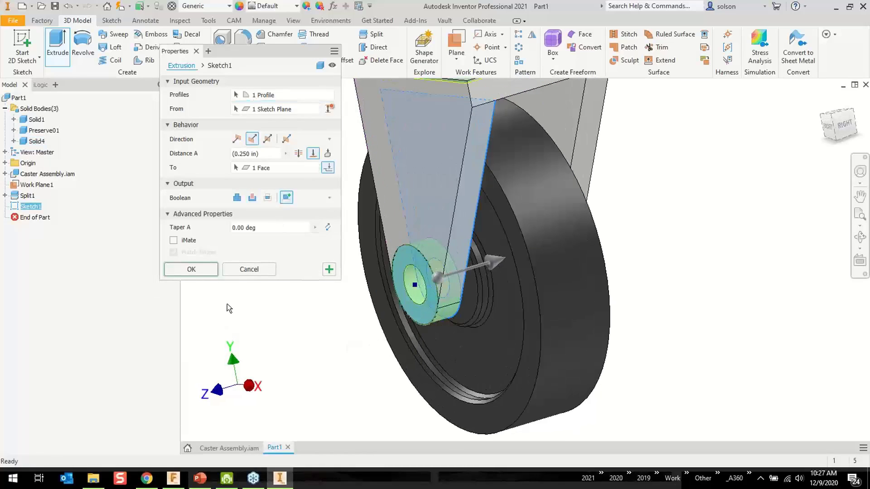
left_click(191, 270)
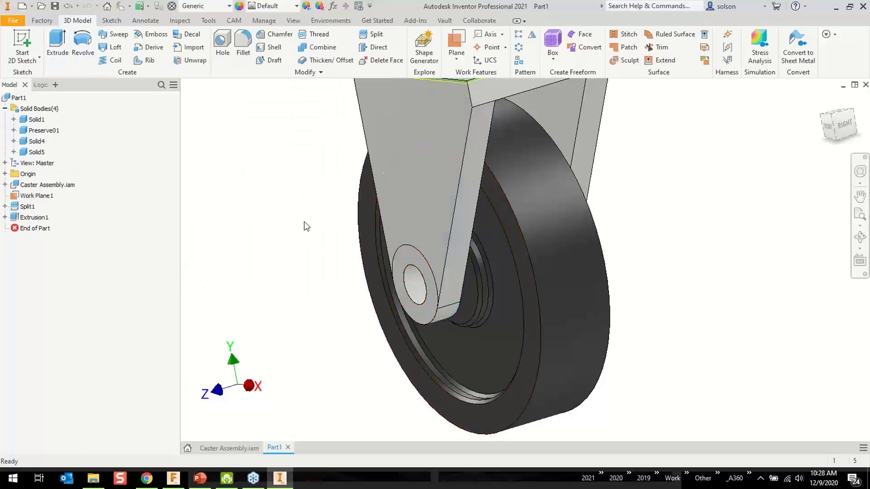
Rename the new ring solid around the axle hole as Preserve02.
left_click(37, 152)
left_click(38, 152)
type("Prel")
type("erve02")
key("Return")
left_click(320, 174)
Mirror the Preserve02 solid about the XY plane as a new separate solid.
left_click(534, 36)
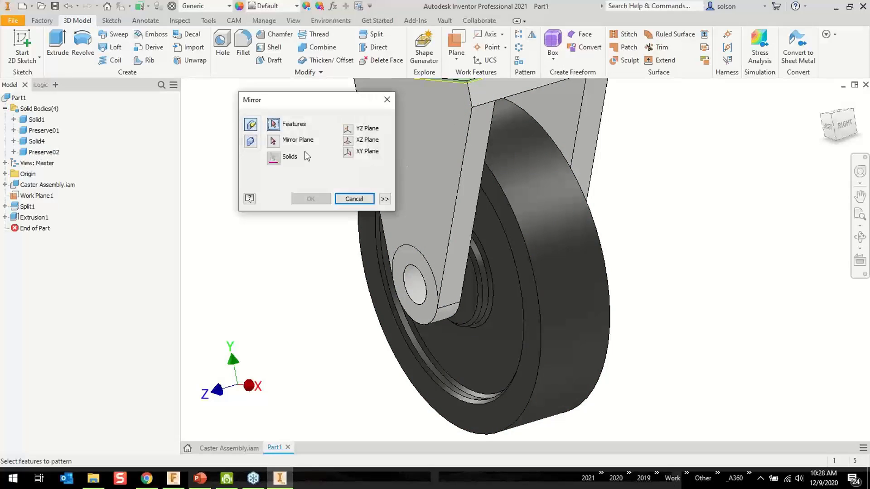
left_click(252, 141)
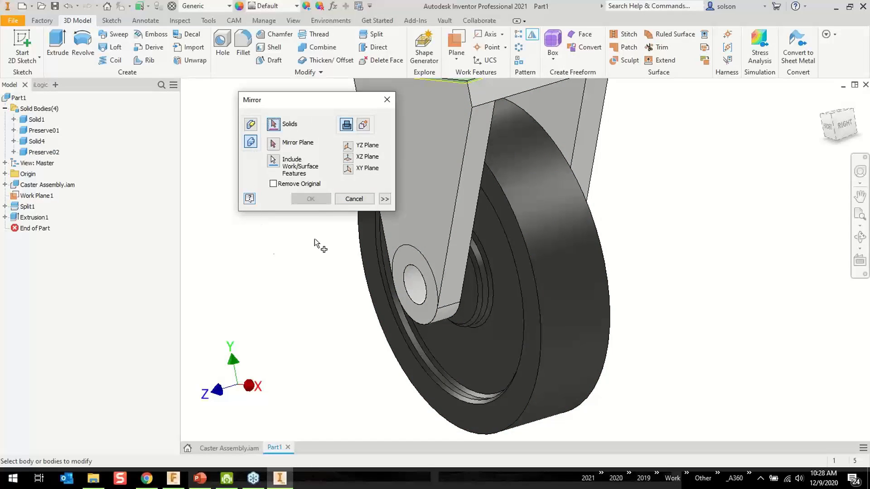
left_click(44, 151)
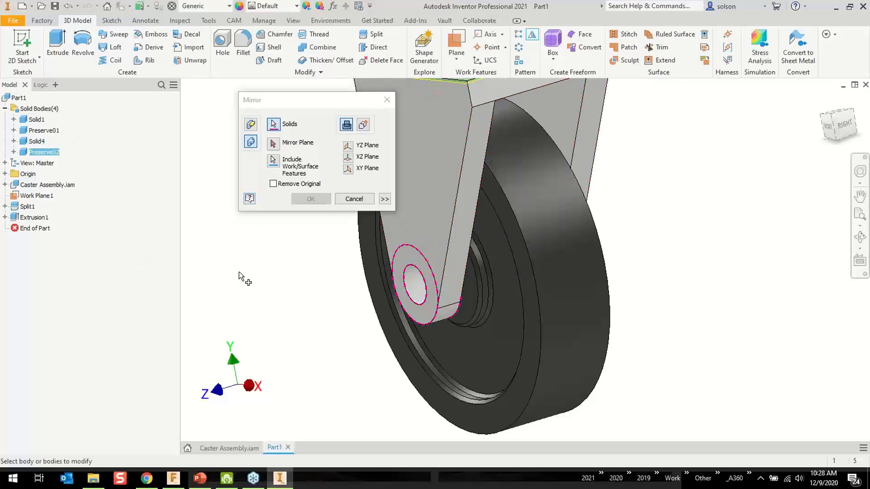
left_click(348, 147)
left_click(348, 157)
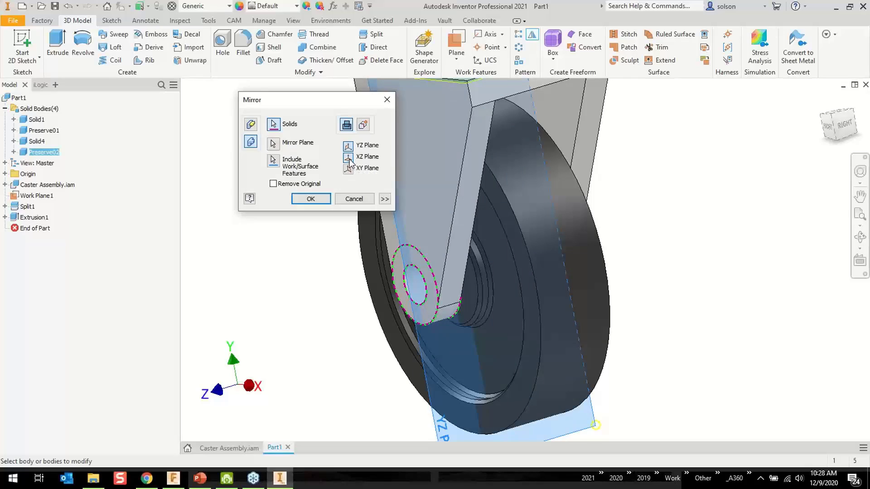
left_click(347, 169)
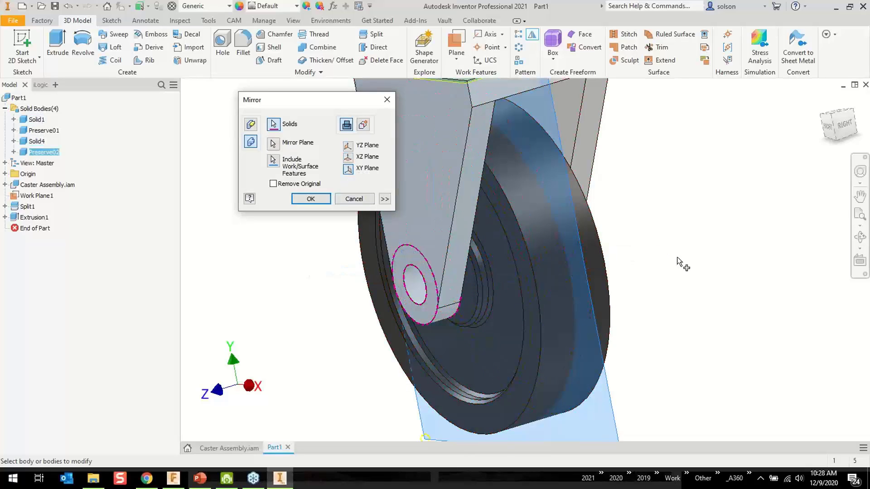
middle_click_drag(675, 261, 621, 256, "shift")
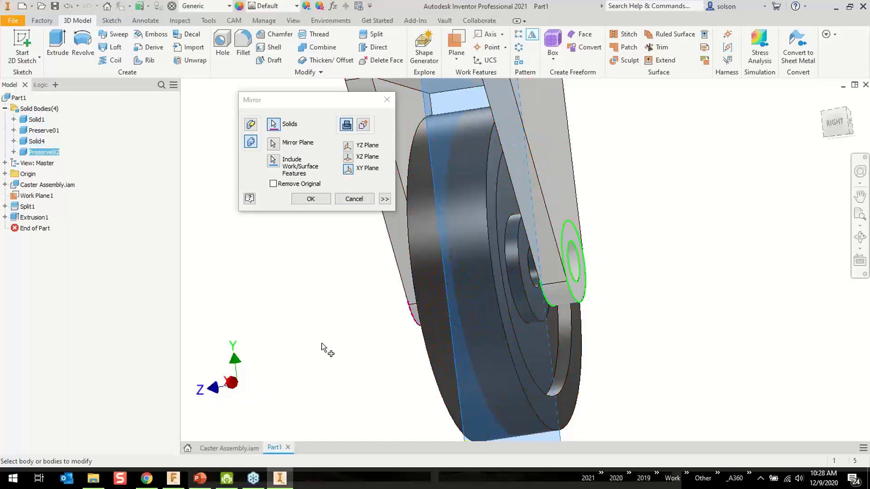
left_click(364, 125)
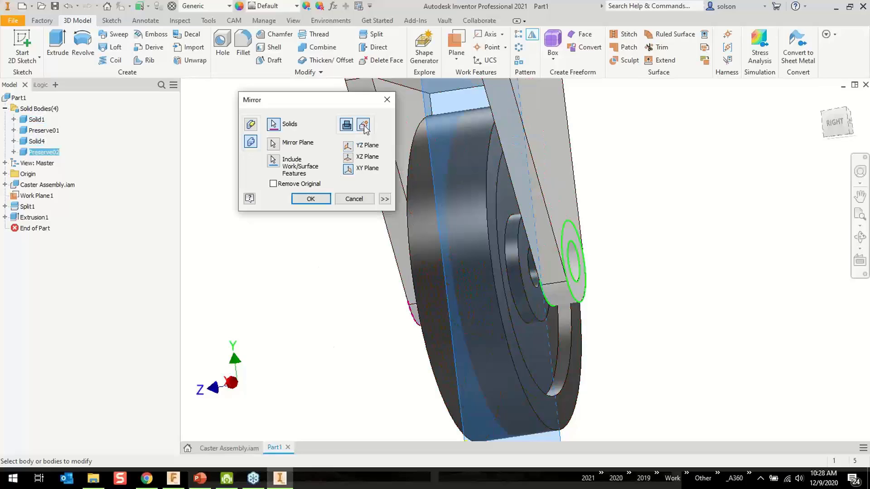
left_click(311, 199)
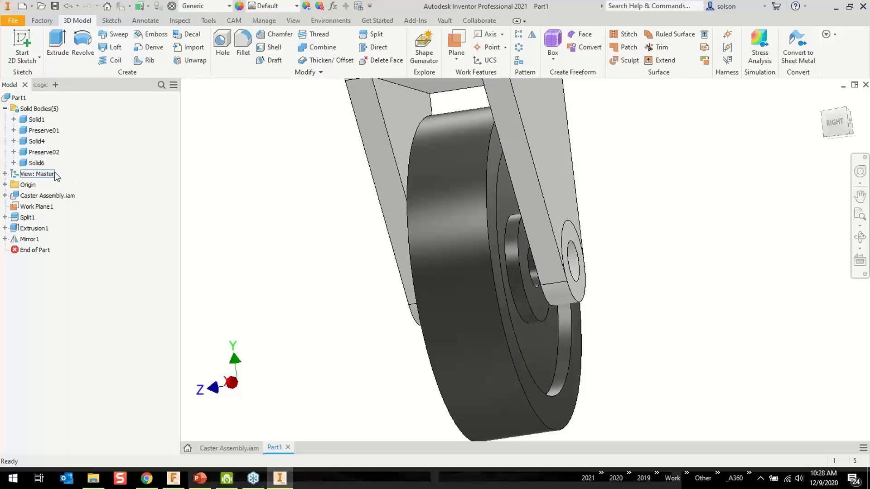
Rename the mirrored ring solid on the opposite leg as Preserve03.
left_click(38, 164)
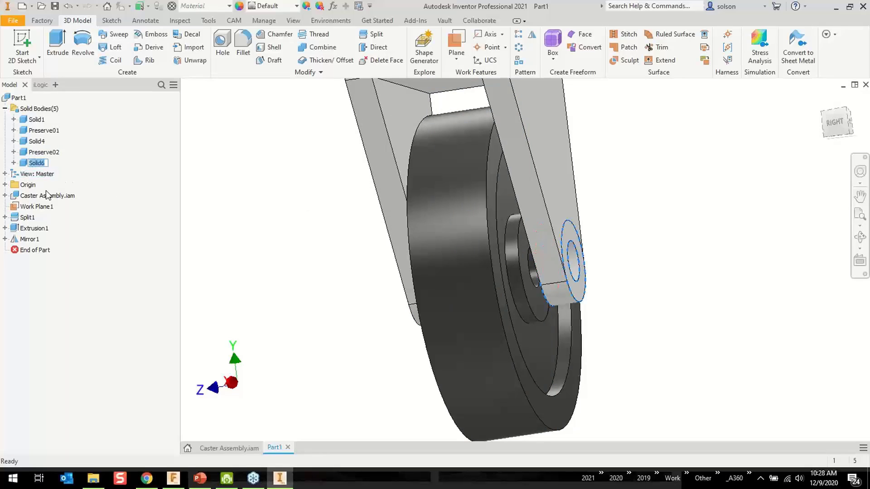
mouse_move(173, 478)
type("Pre")
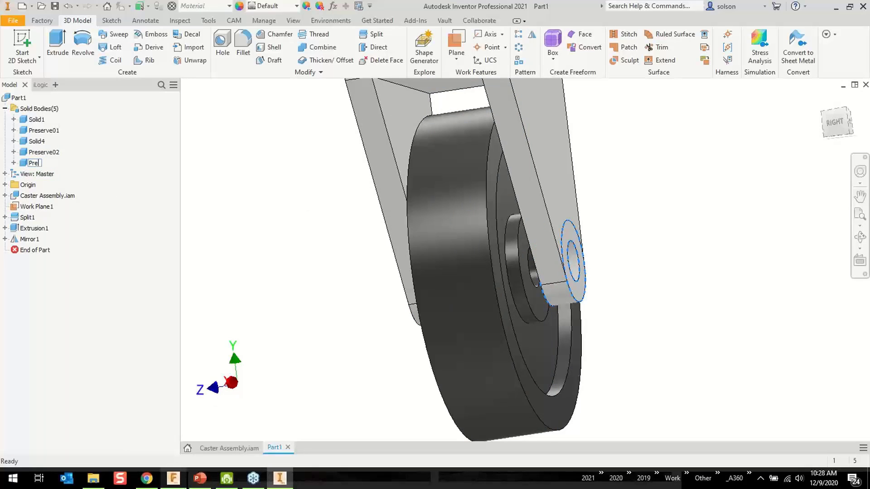
type("serve03")
key("Return")
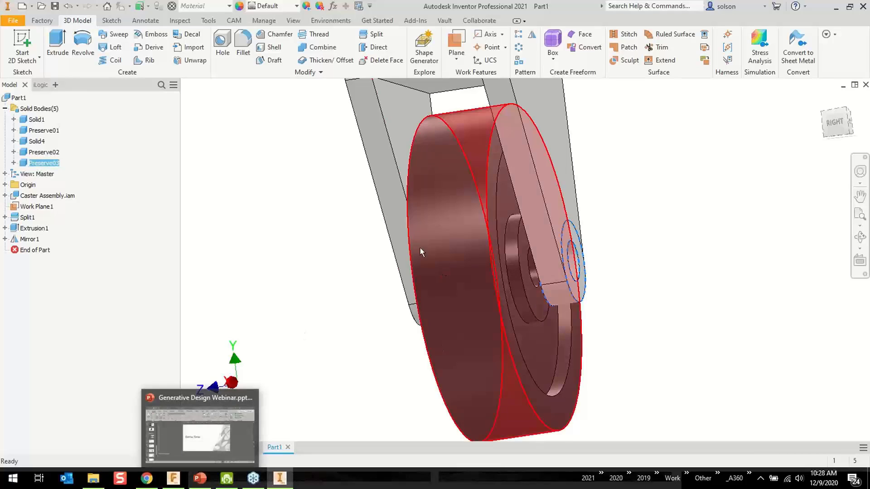
left_click(330, 231)
middle_click_drag(355, 245, 335, 336, "shift")
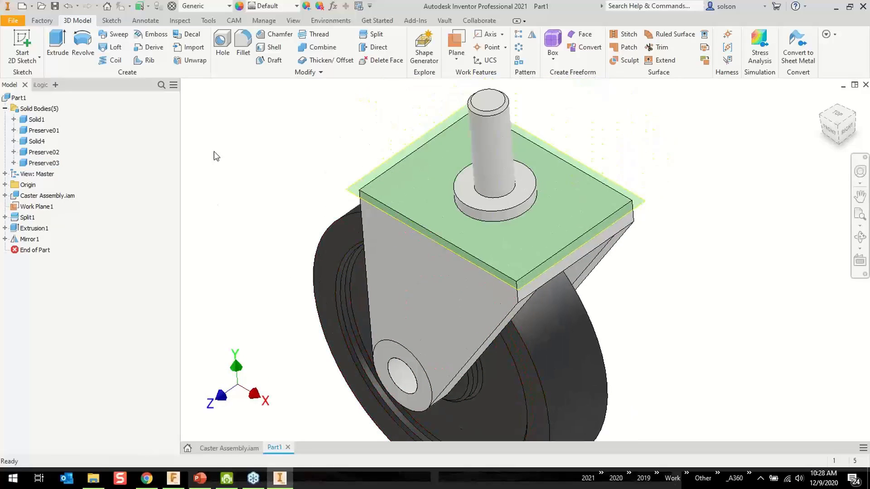
Create a sketch on the top face of the stem's collar and project the face's circular edges into it.
left_click(28, 39)
left_click(463, 180)
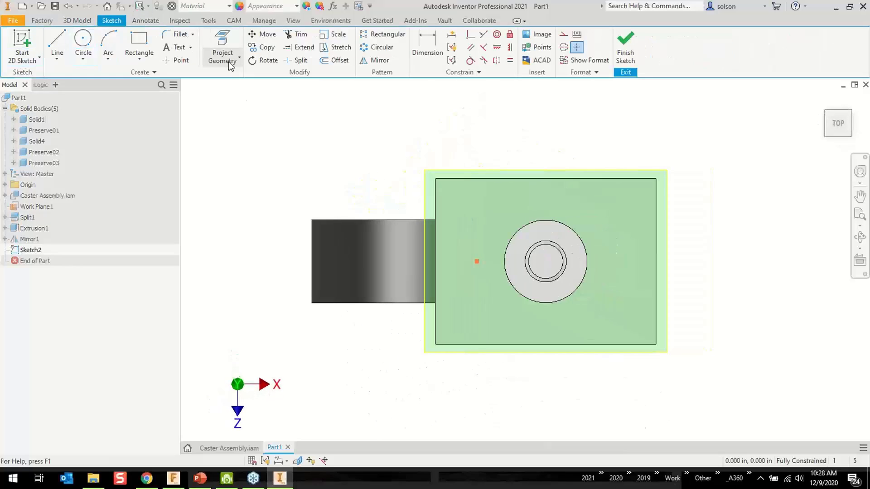
left_click(233, 58)
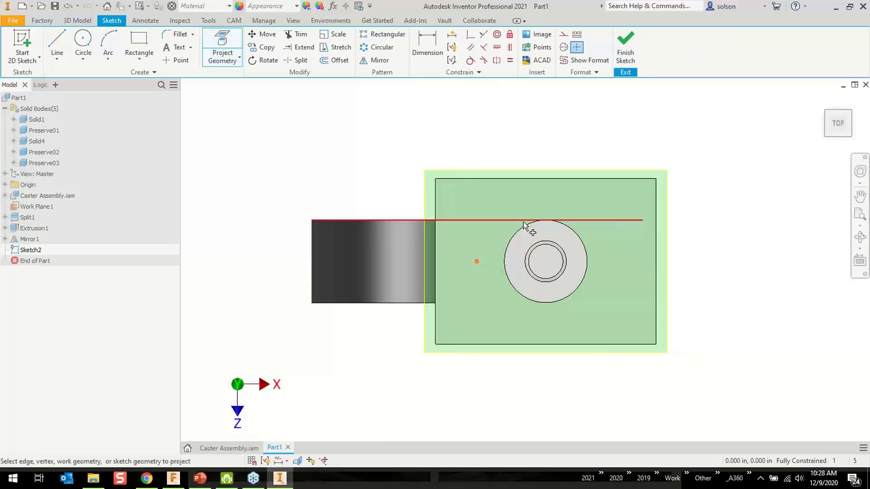
left_click(526, 224)
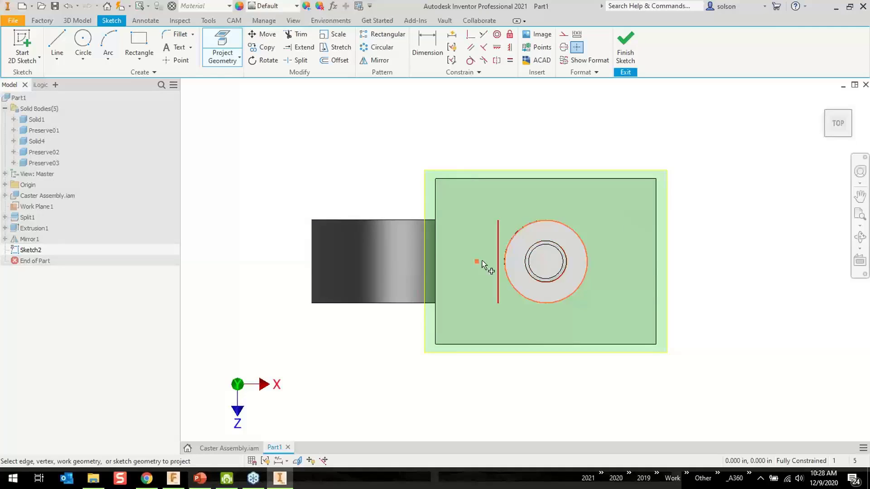
middle_click_drag(498, 240, 475, 219, "shift")
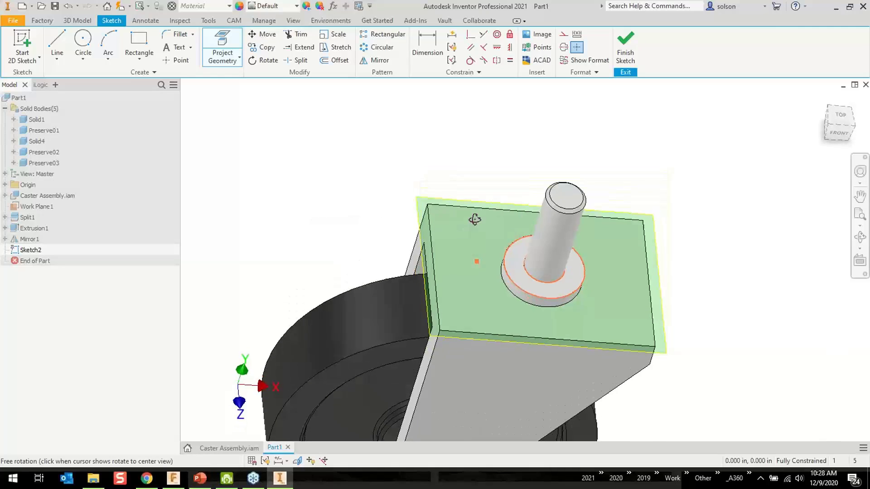
left_click(625, 45)
Extrude the projected collar ring 1 in upward around the stem as a new solid.
left_click(57, 44)
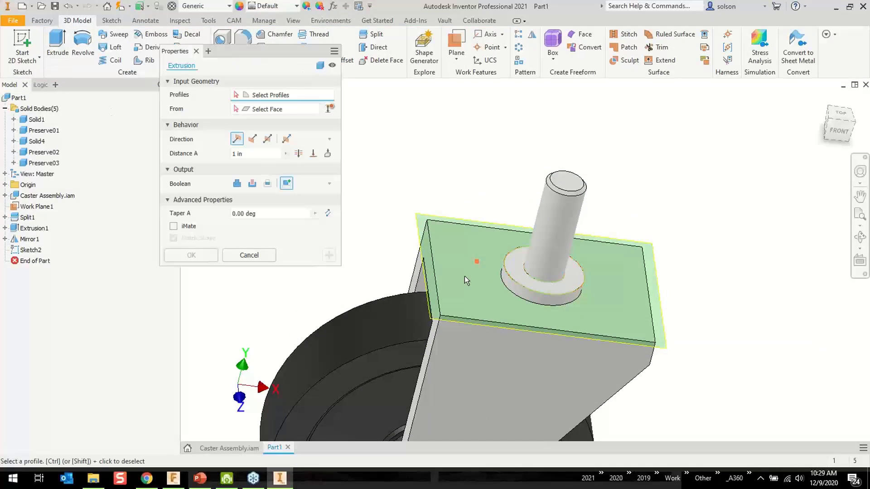
left_click(516, 270)
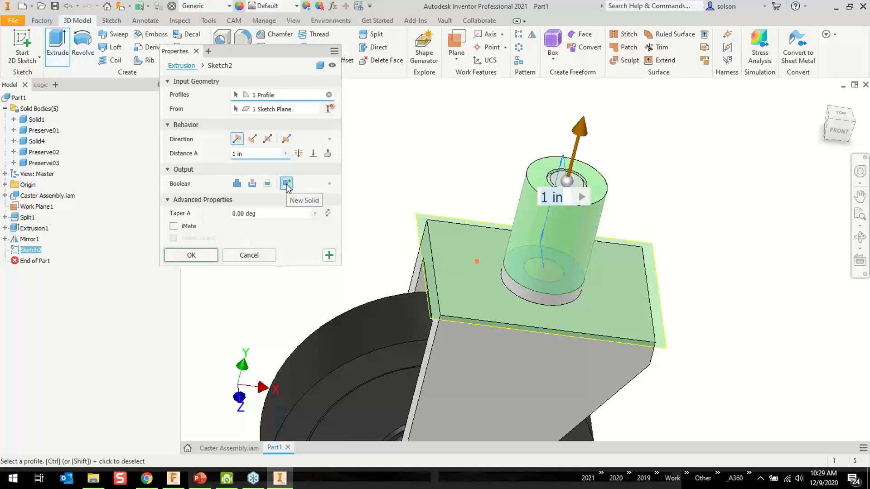
left_click(195, 255)
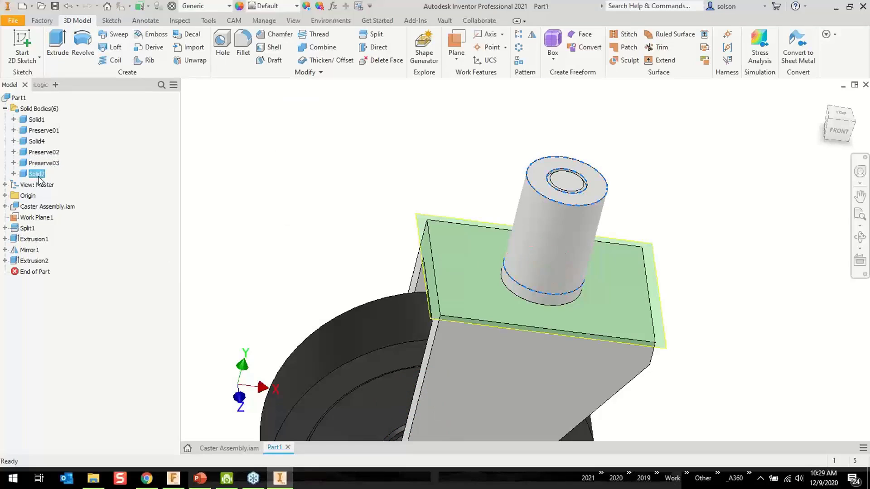
Rename the new solid around the stem as Obstacle01.
left_click(39, 176)
type("Obl")
key("Return")
key("Escape")
Create a sketch on the XY plane and project the axle hole edge and the wheel's outer edge into it.
mouse_move(423, 142)
middle_mouse_down("shift")
mouse_move(424, 117)
mouse_move(401, 121)
mouse_move(400, 140)
mouse_move(428, 148)
middle_mouse_up("shift")
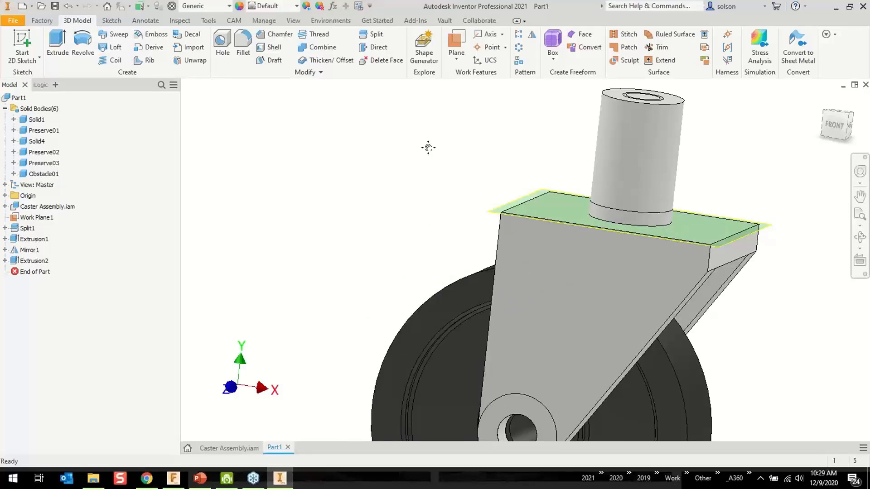
scroll(421, 149, "up", 3)
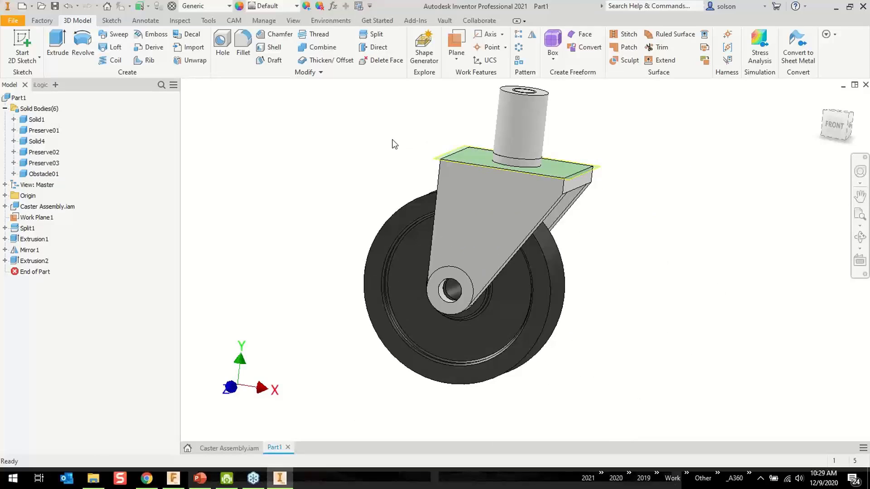
mouse_move(358, 159)
middle_mouse_down("shift")
mouse_move(361, 152)
mouse_move(365, 162)
middle_mouse_up("shift")
left_click(27, 46)
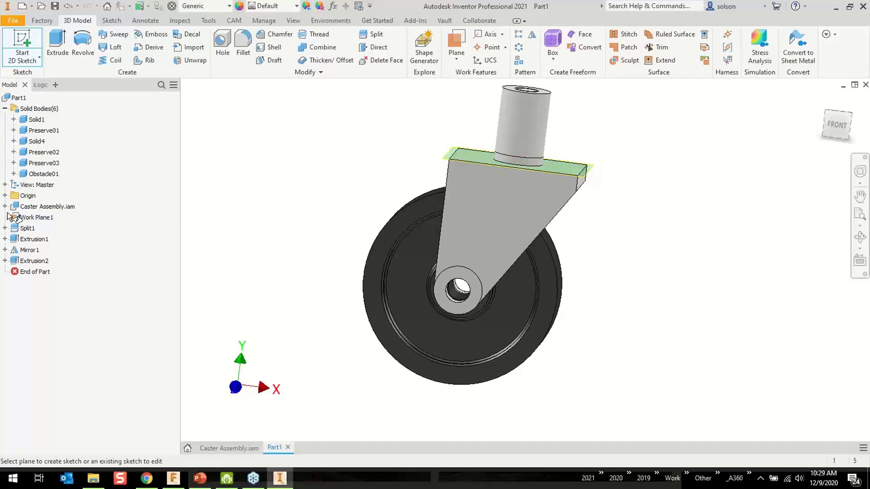
left_click(5, 195)
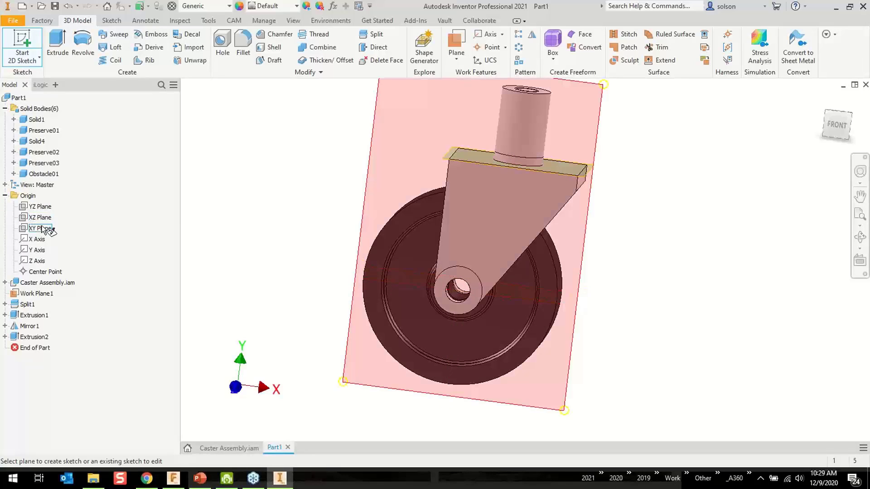
left_click(39, 228)
middle_click_drag(366, 218, 292, 230)
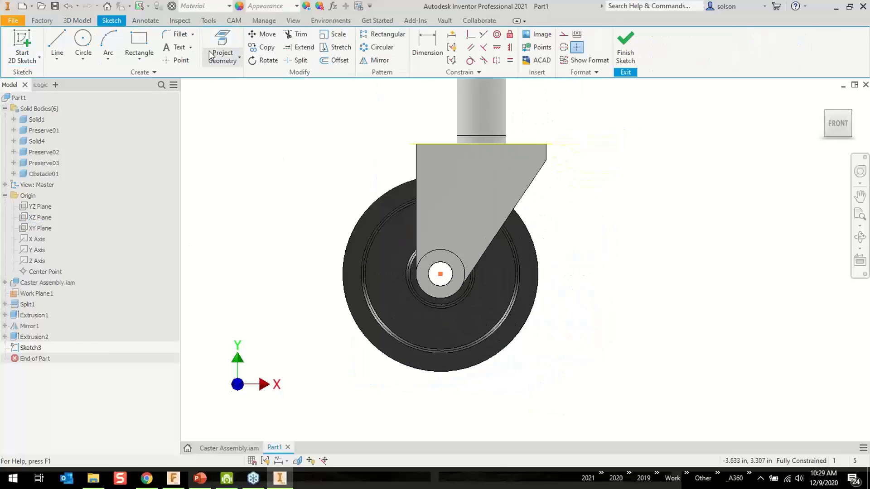
scroll(452, 273, "up", 3)
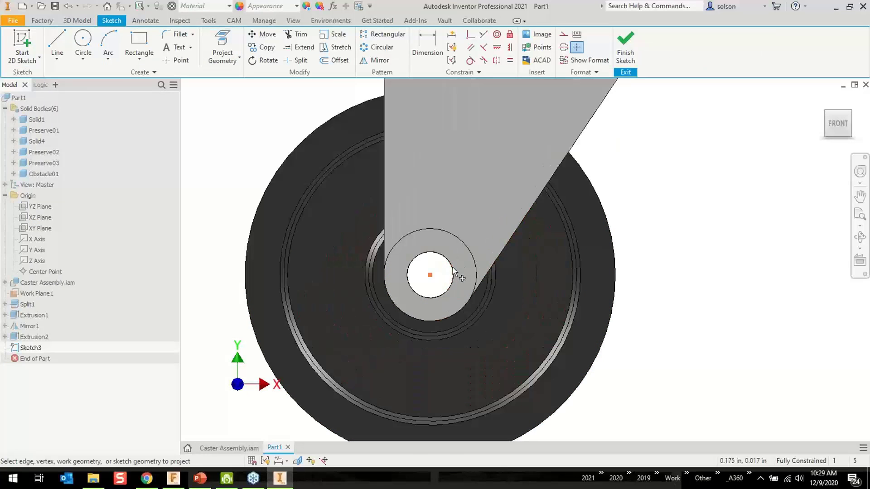
left_click(448, 261)
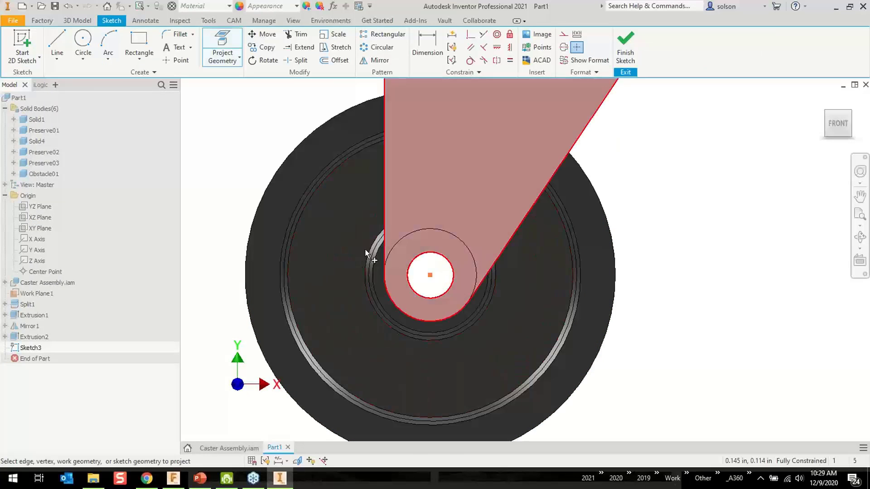
left_click(299, 145)
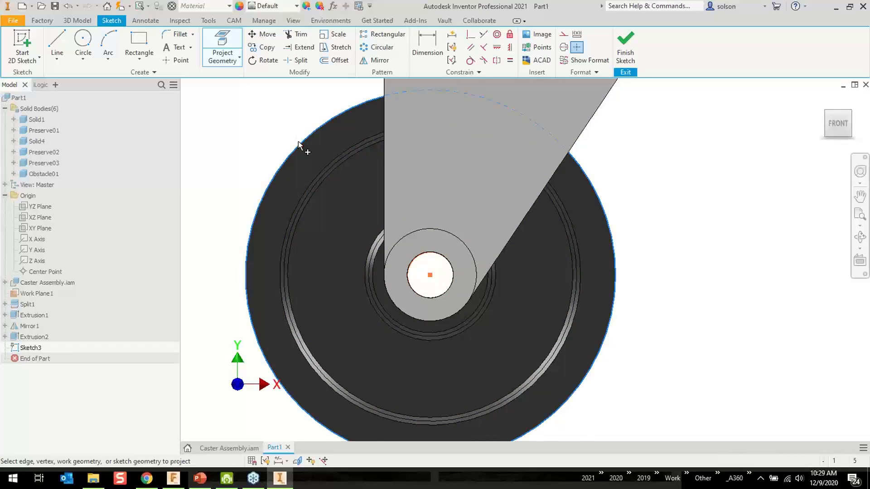
middle_click_drag(333, 202, 361, 231)
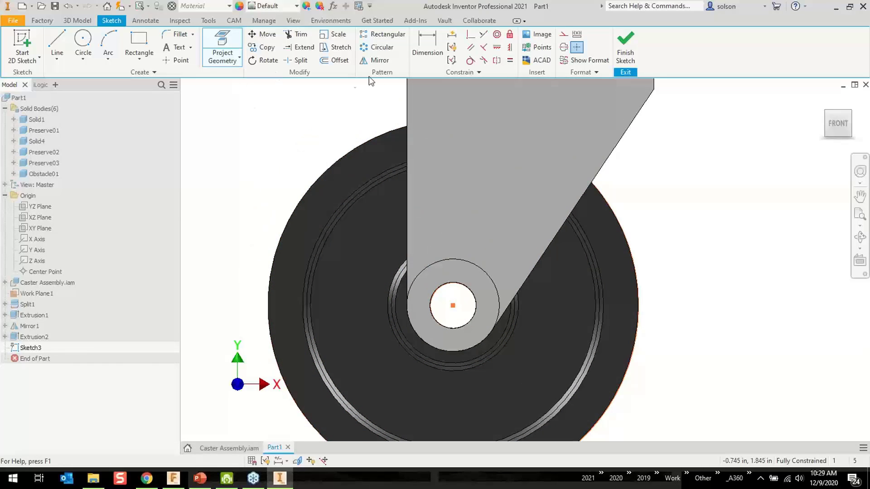
Offset the projected wheel outline outward by 0.0625 in and finish the sketch.
left_click(334, 60)
left_click(354, 148)
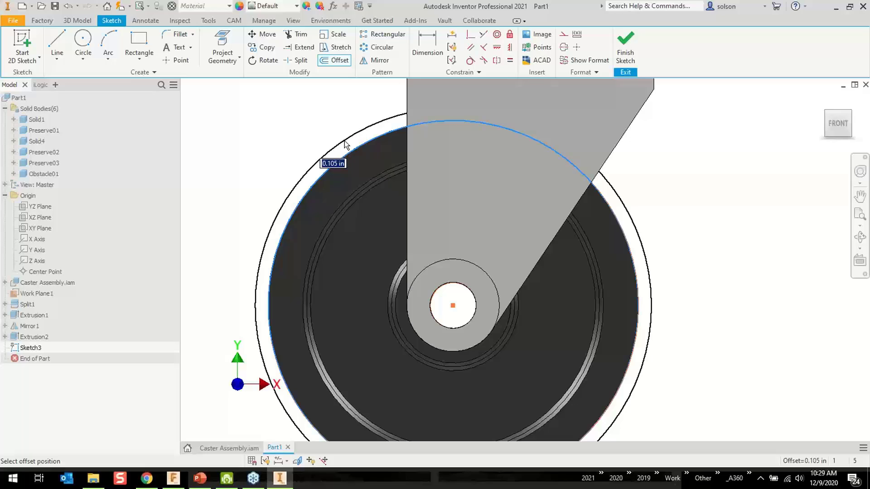
type(".0625")
key("Return")
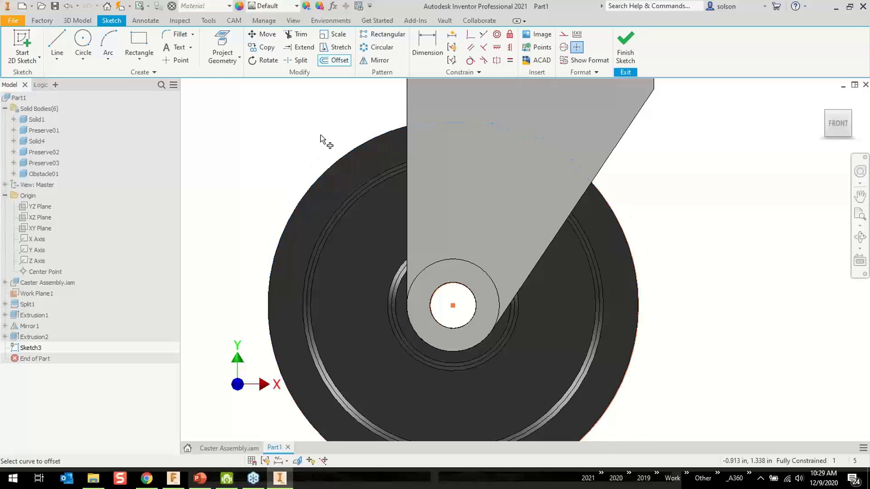
scroll(304, 131, "down", 5)
scroll(304, 132, "up", 6)
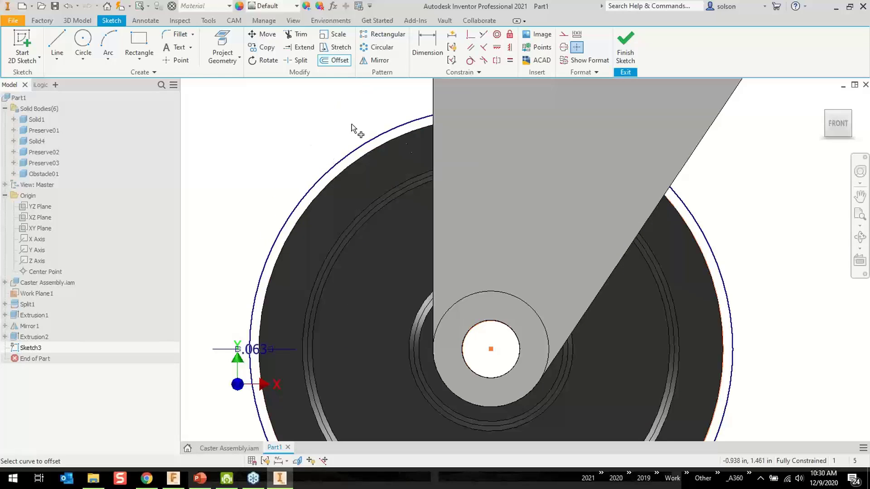
middle_click_drag(345, 158, 358, 141, "shift")
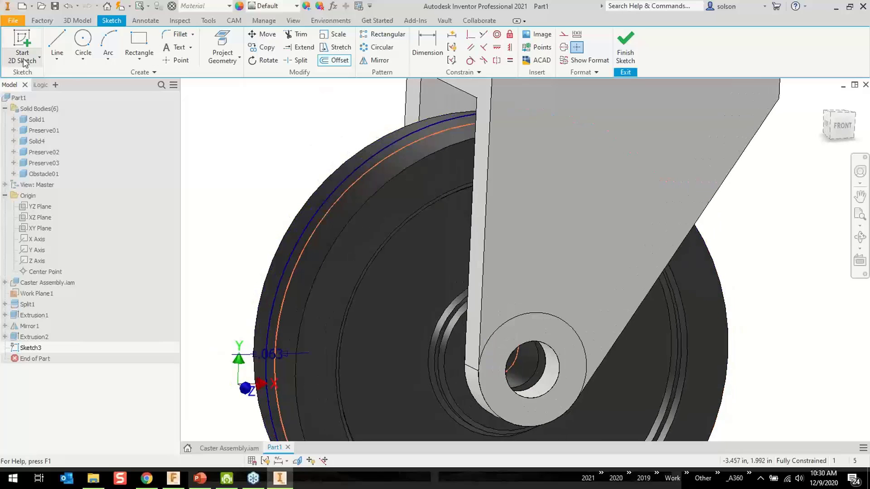
left_click(634, 47)
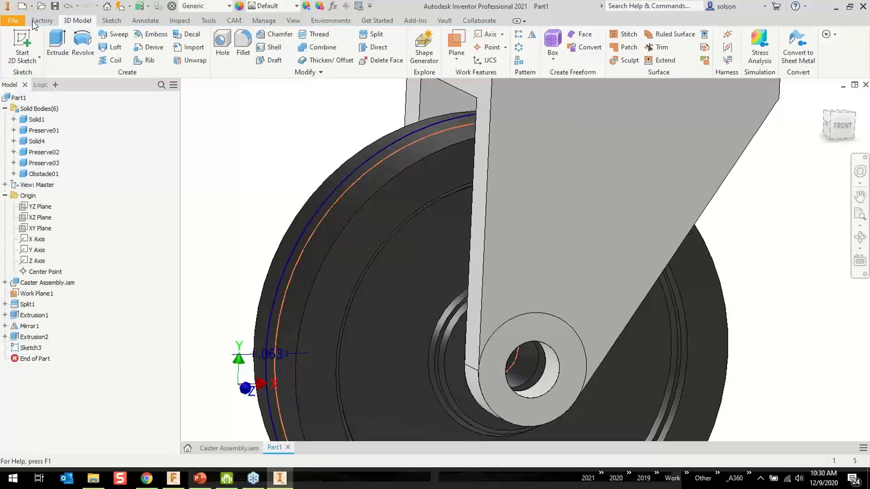
Set up an extrusion of the wheel disc and its offset ring, leaving the axle hole region out of the profiles.
left_click(57, 43)
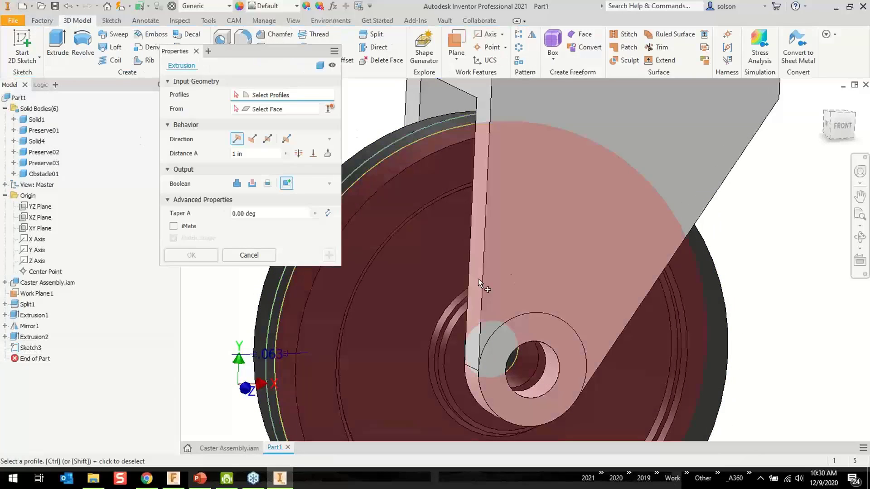
left_click(397, 143)
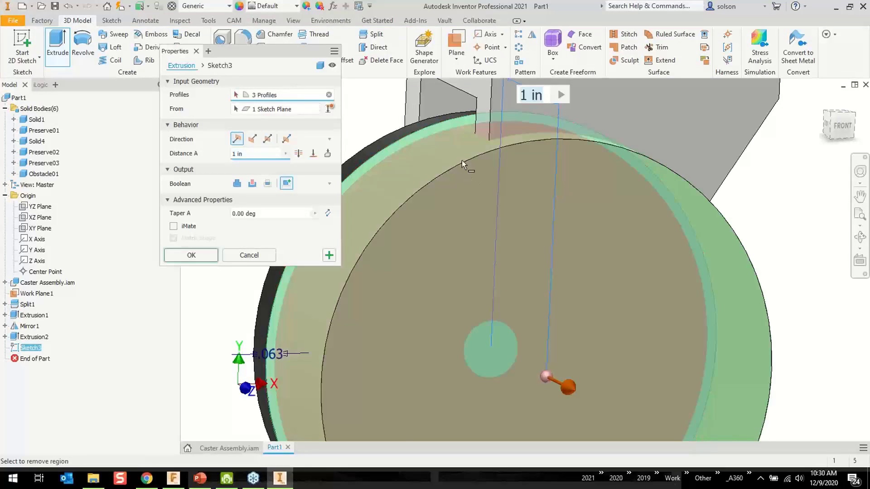
middle_click_drag(461, 159, 578, 118, "shift")
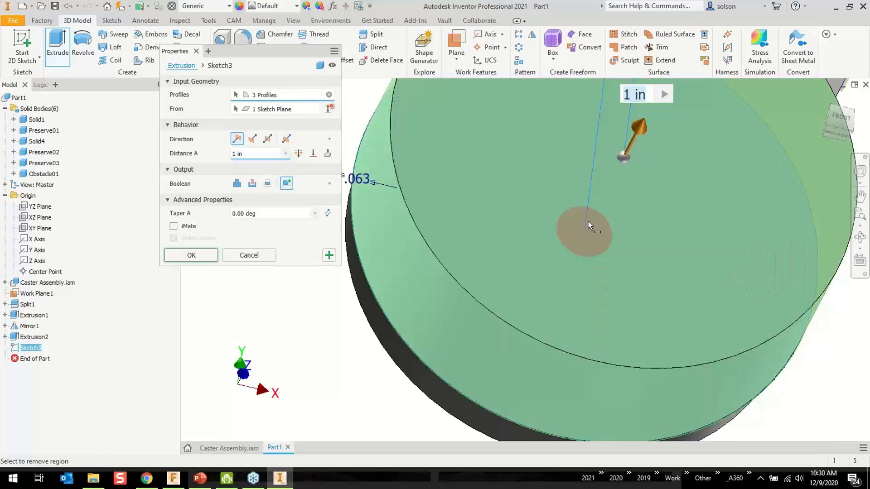
left_click(588, 224, "ctrl")
mouse_move(543, 155)
middle_mouse_down("shift")
mouse_move(551, 195)
mouse_move(542, 168)
middle_mouse_up("shift")
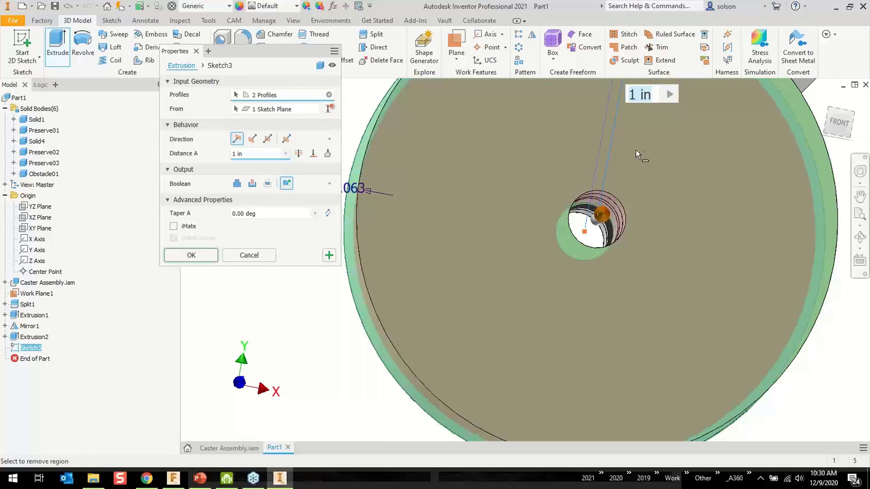
middle_click_drag(634, 151, 560, 189, "shift")
scroll(596, 214, "down", 5)
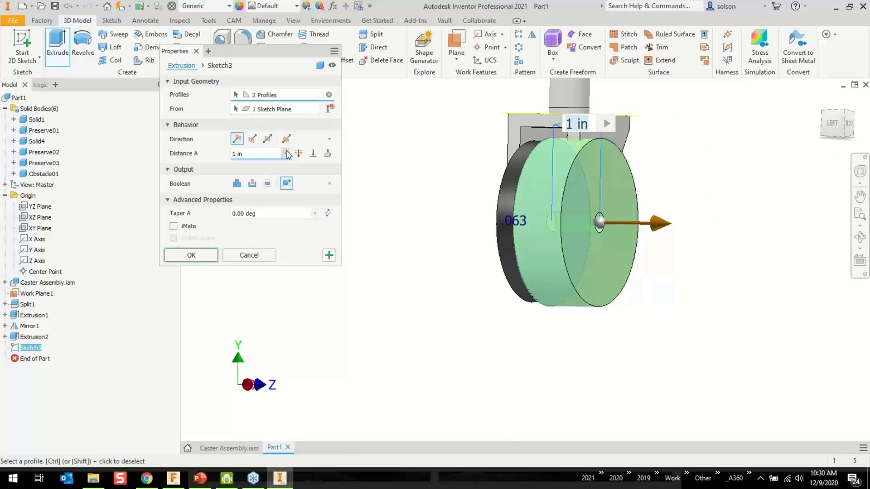
Extrude the wheel profiles symmetrically about the sketch plane with a 1 in distance as a new solid.
left_click(287, 139)
middle_click_drag(466, 177, 491, 190, "shift")
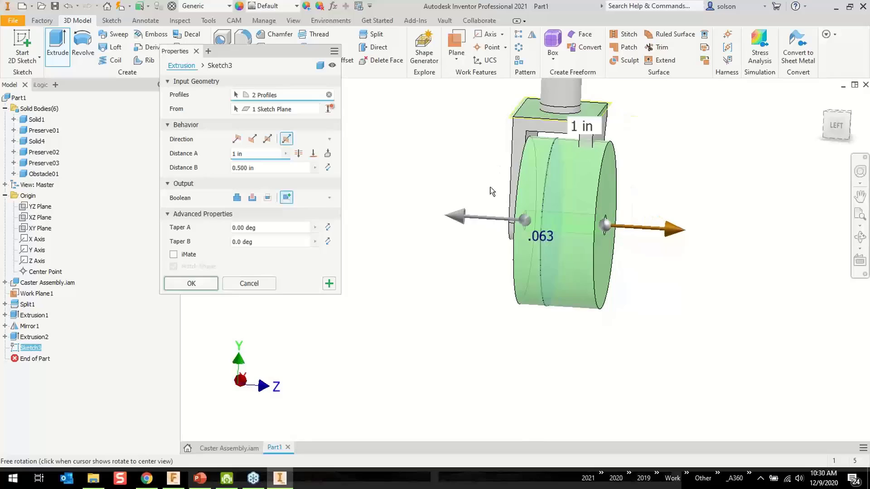
left_click(267, 139)
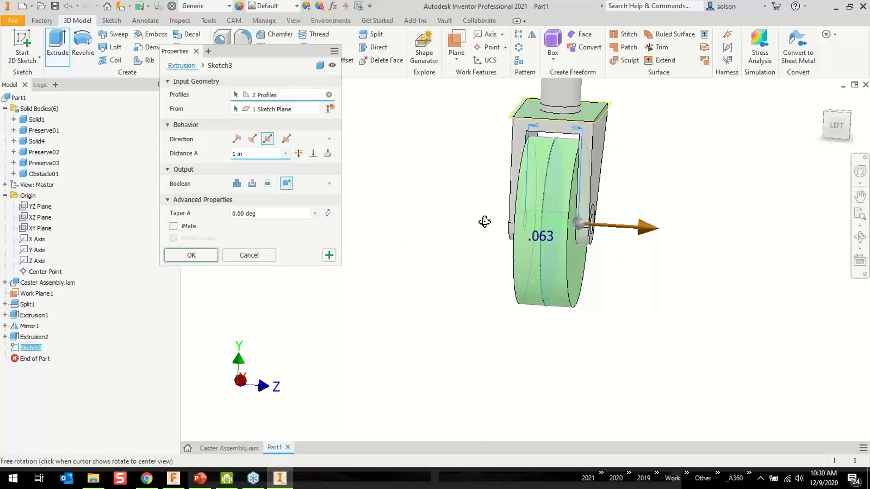
middle_click_drag(483, 219, 550, 159, "shift")
left_click(837, 122)
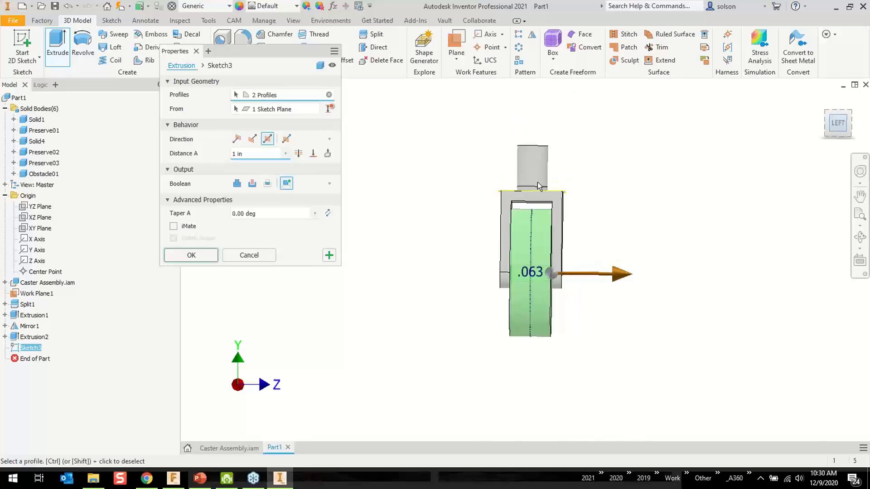
scroll(520, 243, "down", 4)
scroll(511, 219, "up", 2)
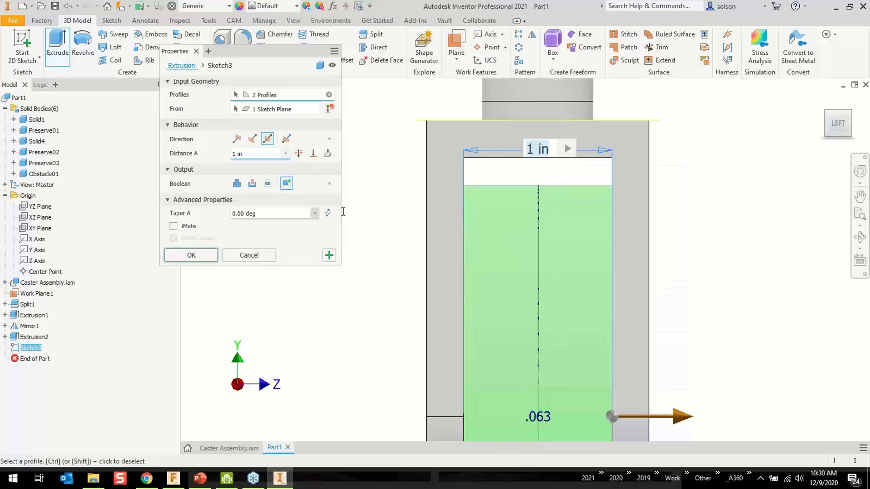
left_click(194, 255)
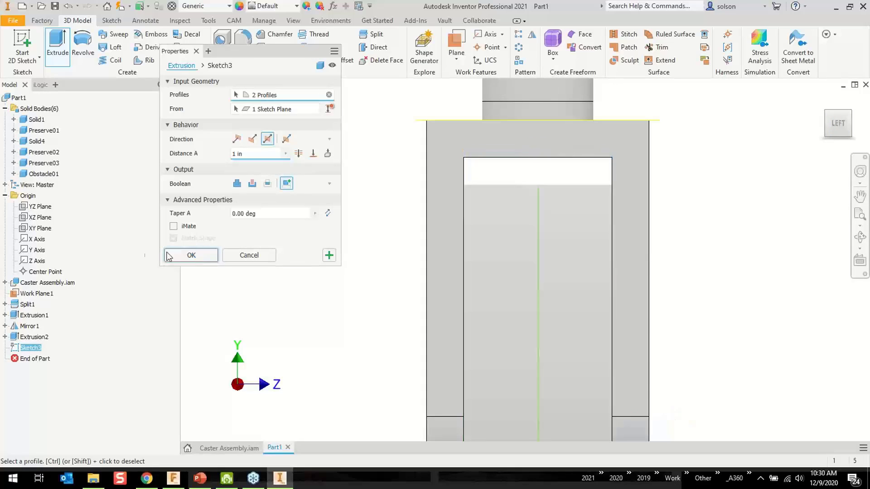
Rename the new wheel-shaped solid as Obstacle02 and return to an isometric view of the caster.
left_click(37, 185)
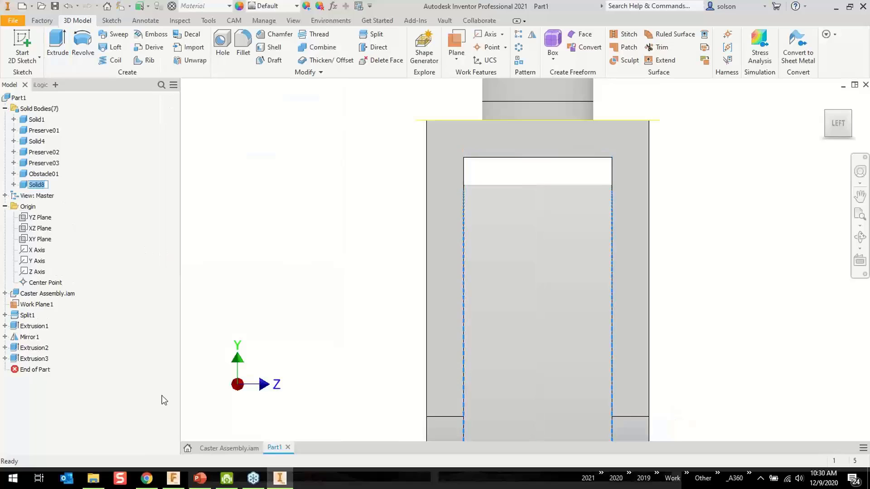
type("Obstacle02")
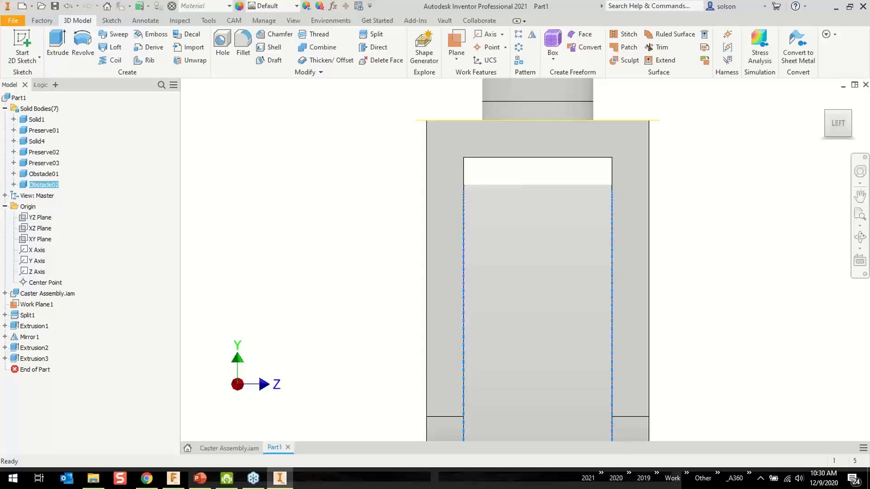
key("Return")
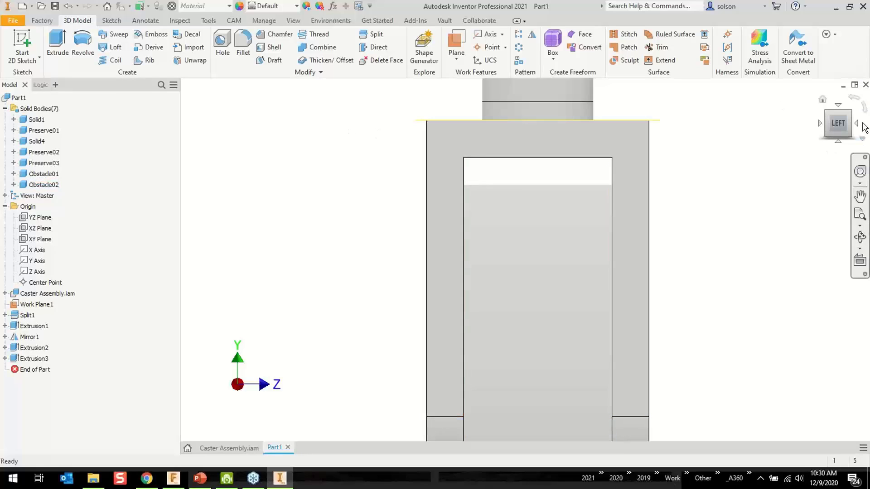
left_click(850, 112)
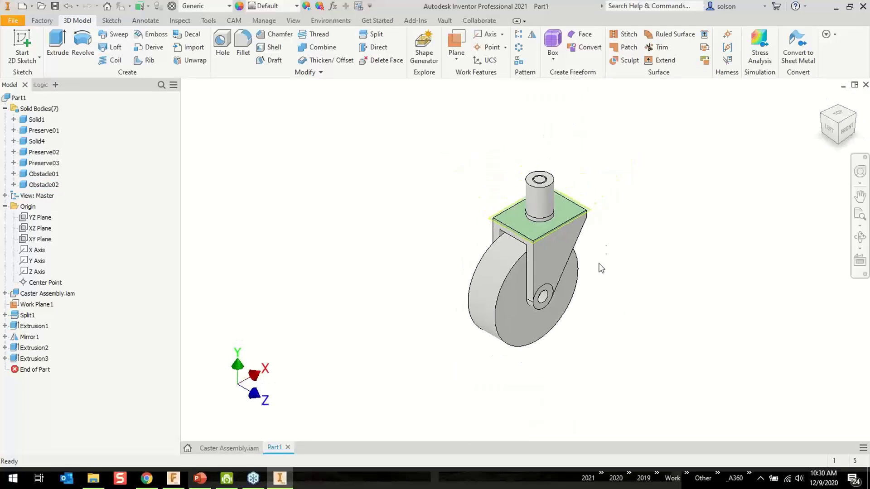
Save the part as "Gen Design Caster - Live" in the WORKSPACE folder.
middle_click(384, 181)
middle_click(384, 181)
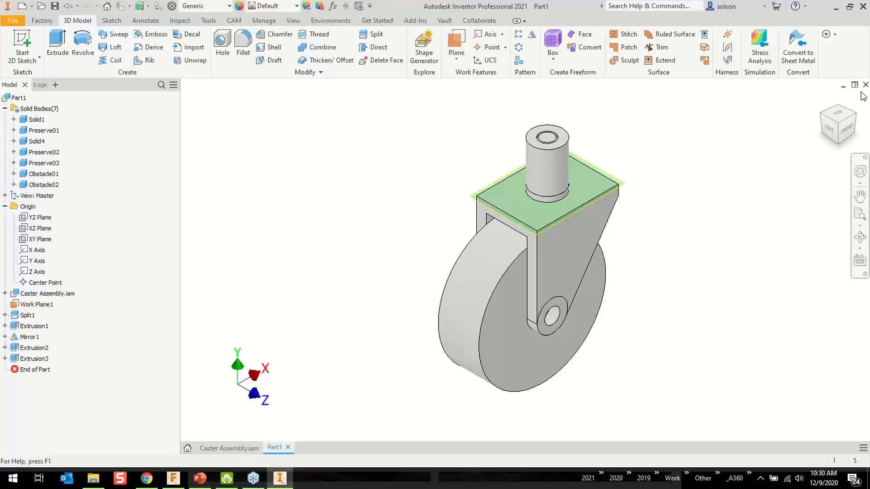
key("ctrl+s")
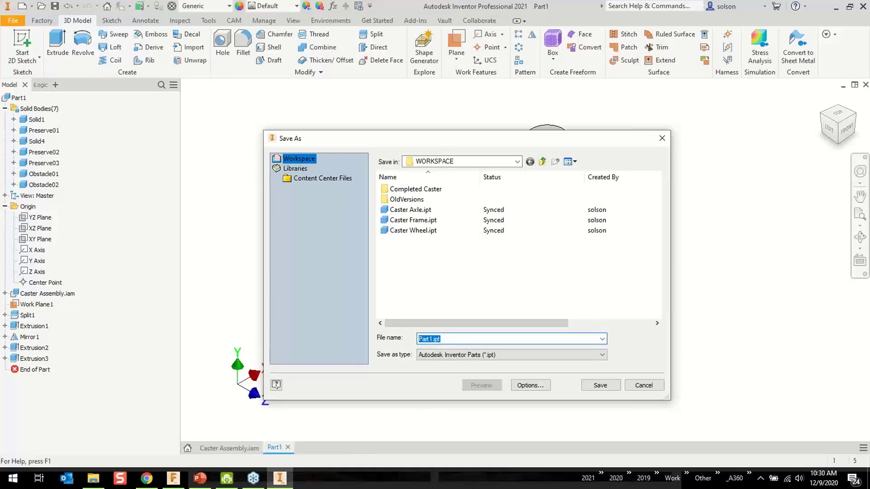
type("G")
type("C")
type("as")
key("BackSpace")
key("BackSpace")
key("BackSpace")
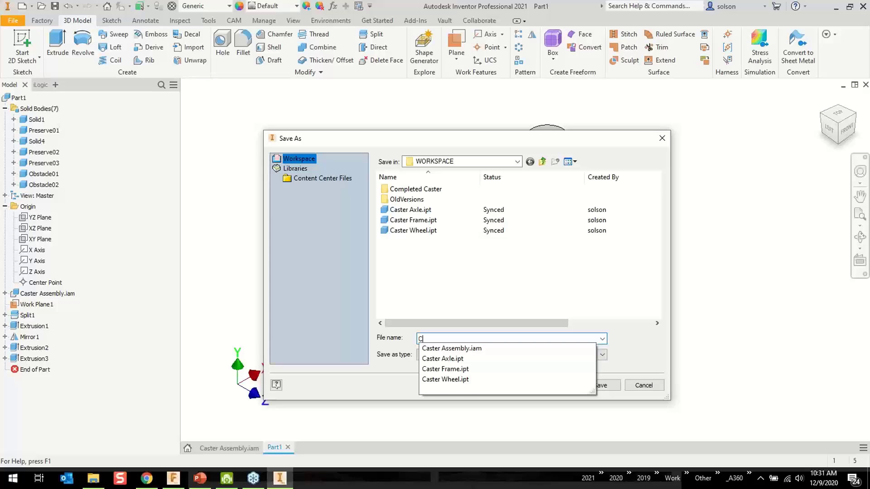
type("Gen Desg")
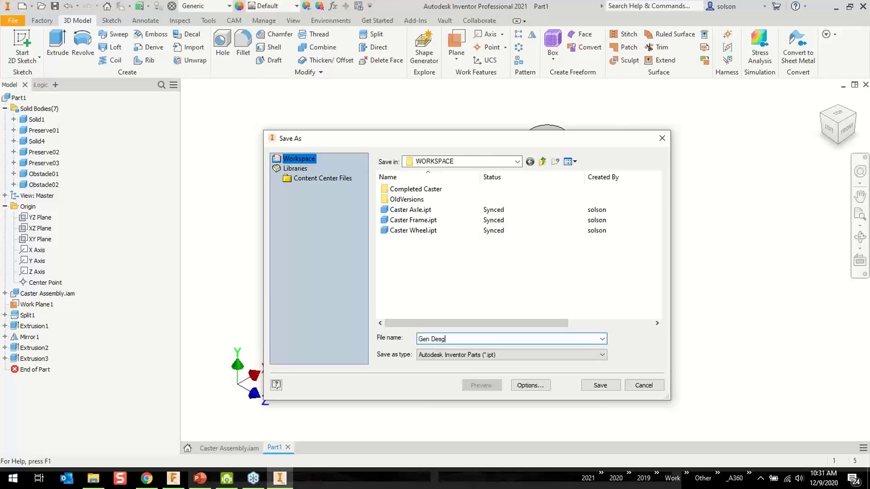
type("ign Caster - Live")
left_click(598, 385)
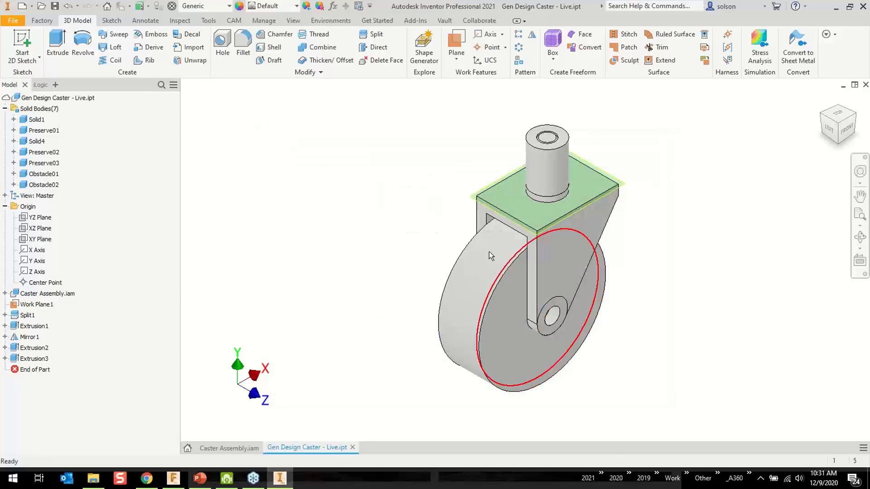
Close the part and the caster assembly, and switch to Fusion 360 with the Generative Design Webinar project's Workspace folder open.
left_click(865, 85)
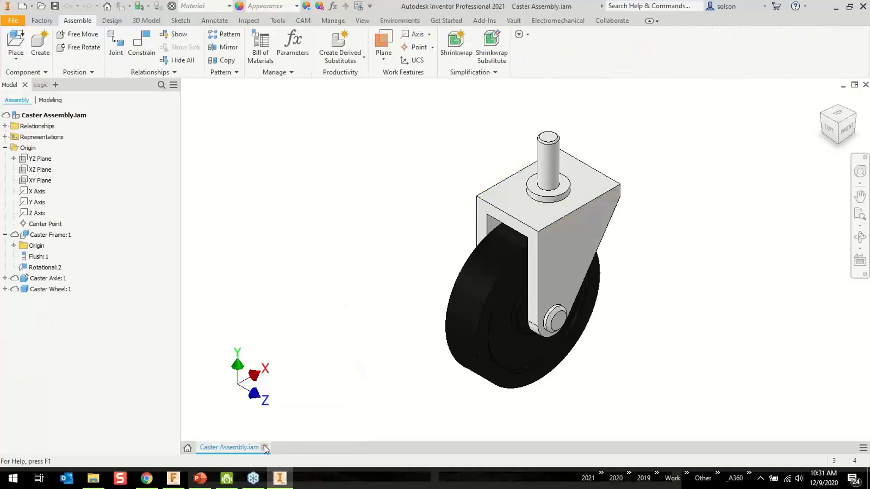
left_click(264, 447)
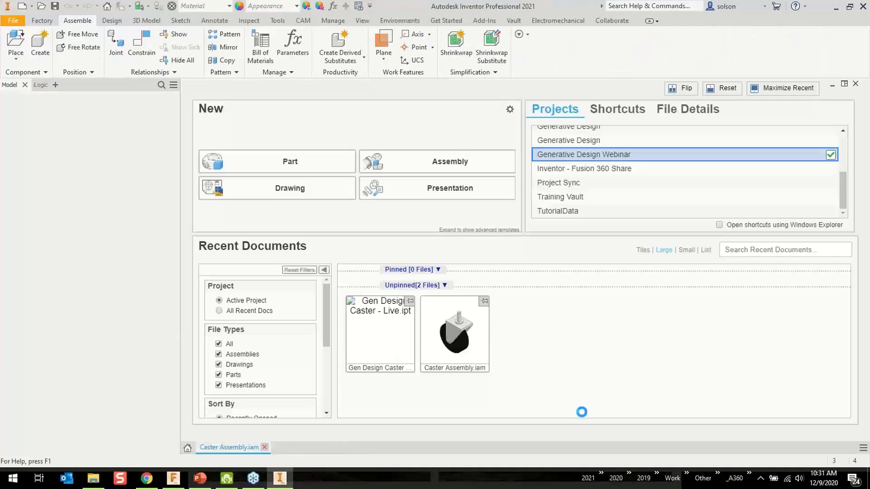
left_click(173, 478)
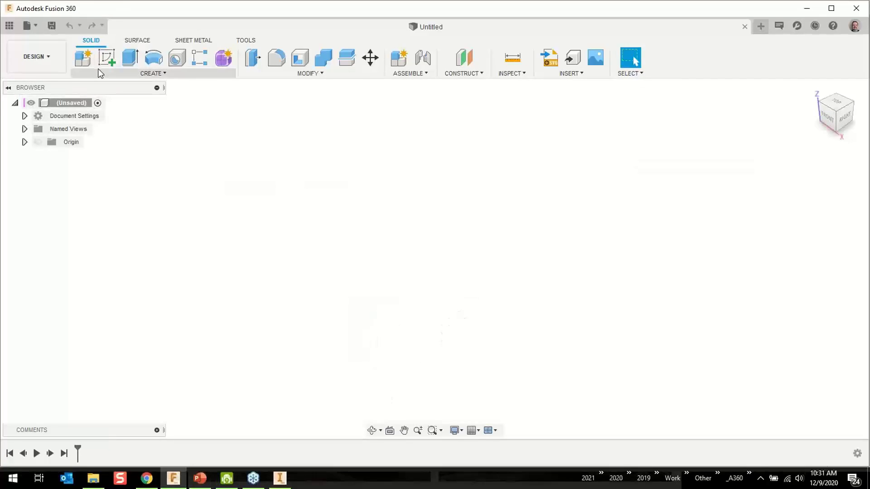
left_click(16, 23)
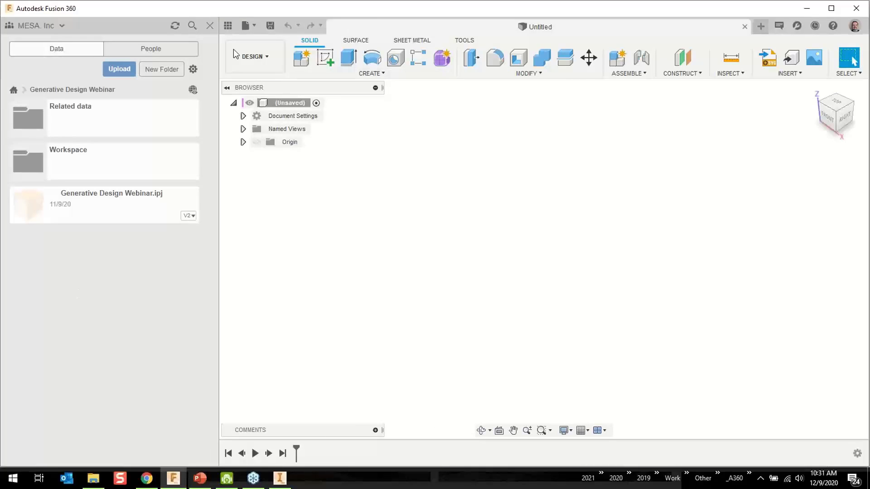
double_click(38, 171)
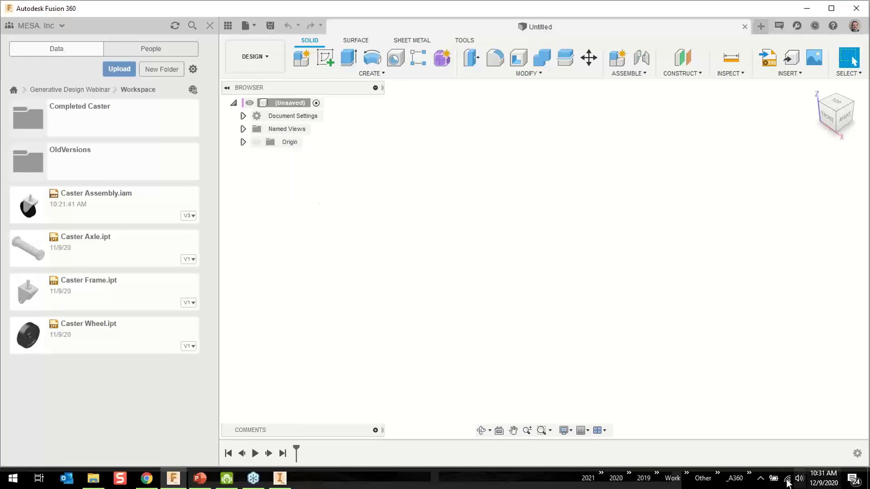
Check the cloud connector's pending actions and refresh the Workspace folder's file list.
left_click(760, 480)
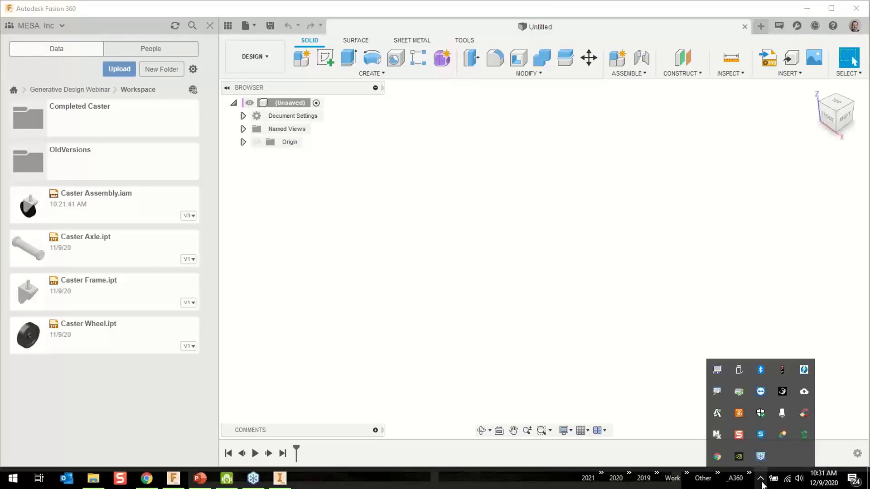
right_click(716, 416)
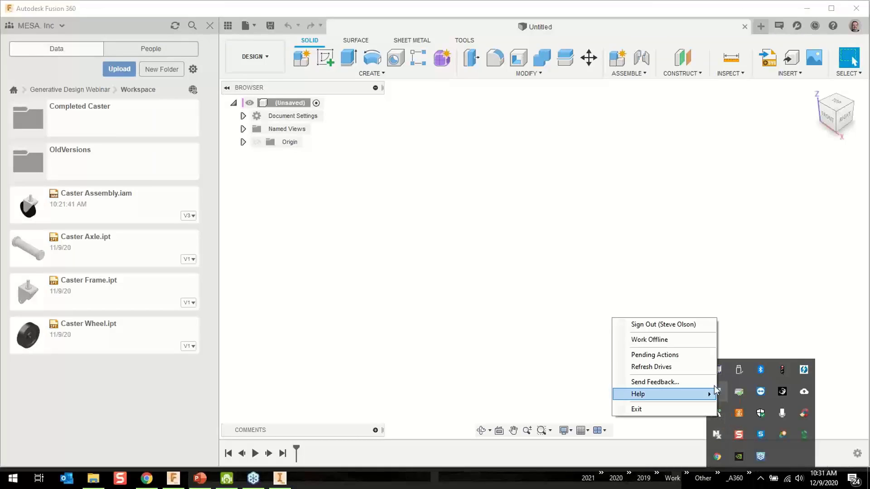
left_click(654, 355)
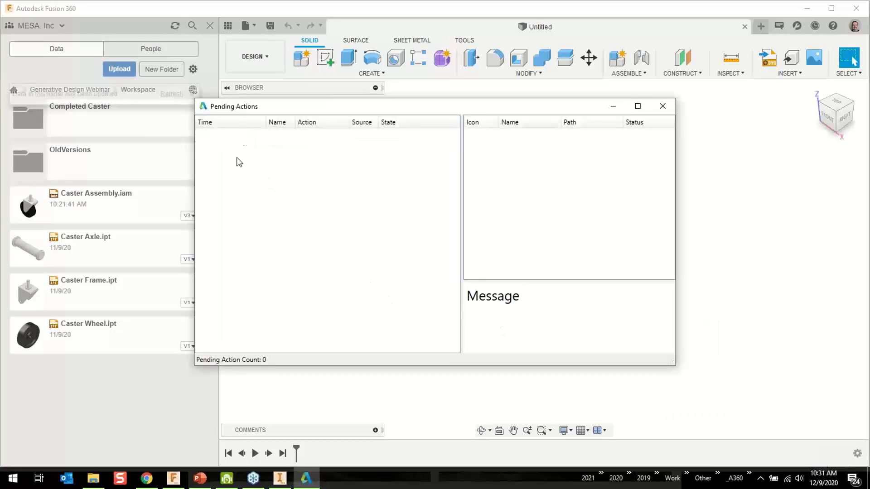
left_click(663, 105)
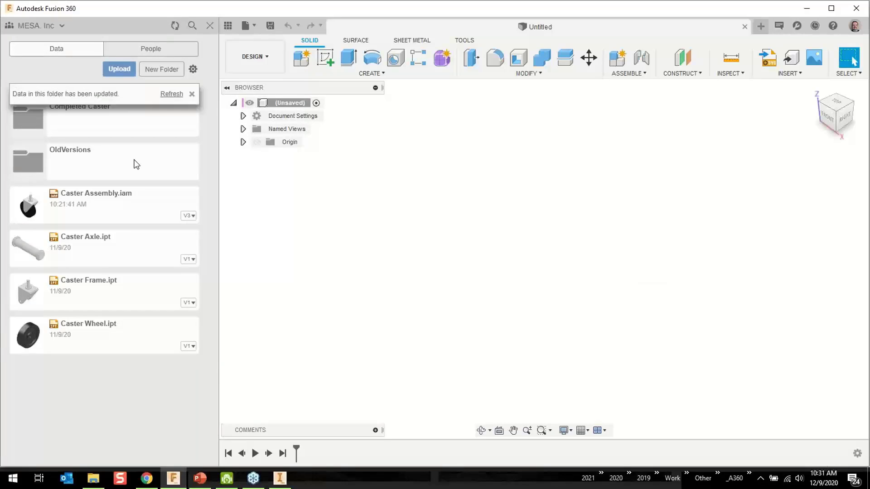
left_click(171, 95)
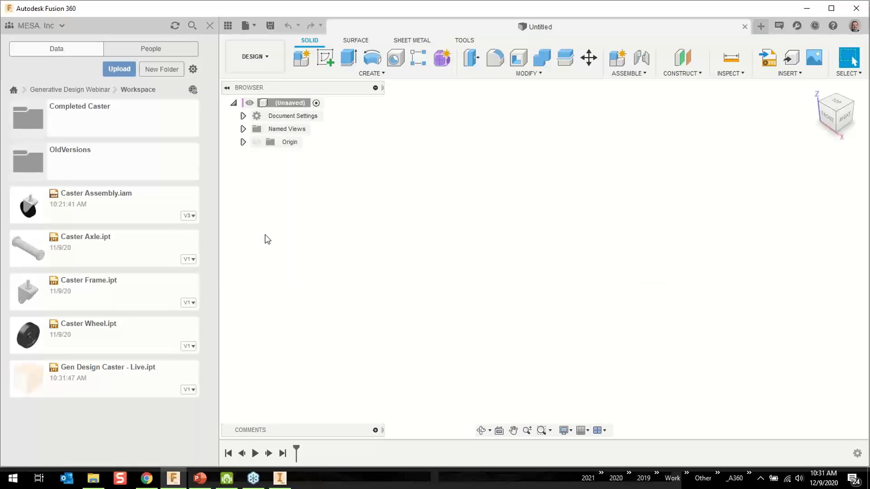
left_click(114, 72)
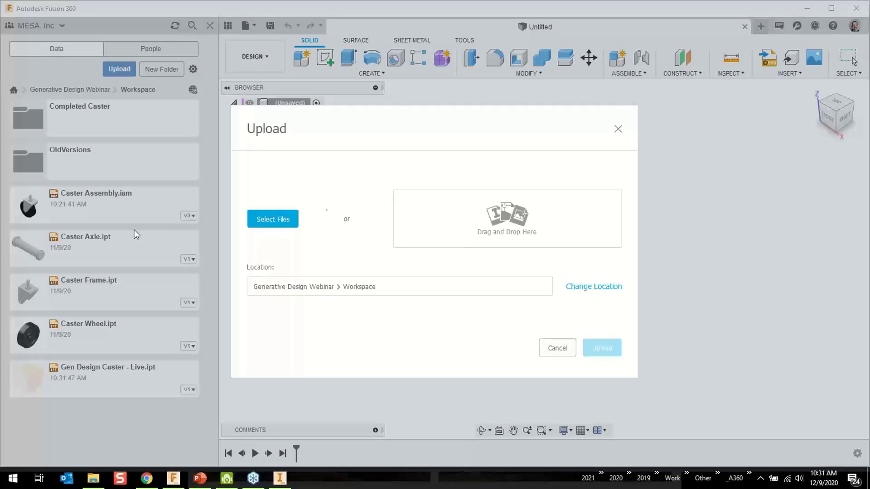
left_click(556, 347)
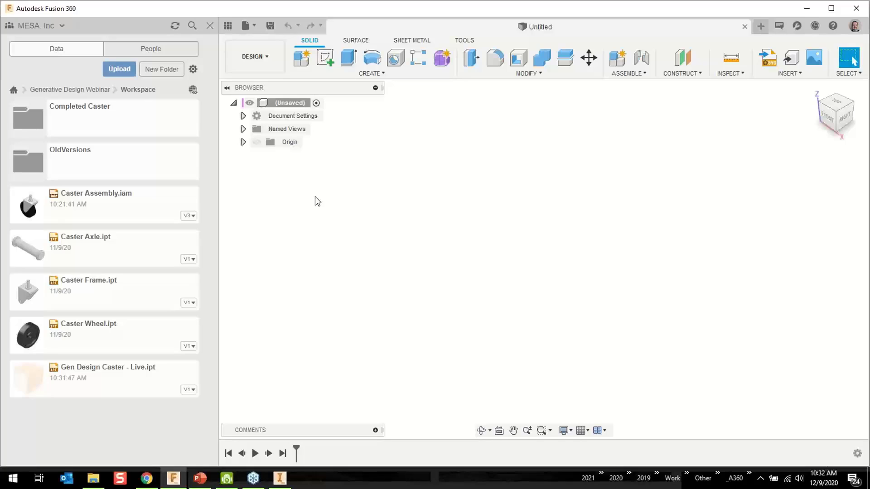
Save the empty design as "Gen Design Live - Caster Assembly" in the Generative Design Webinar project's Workspace folder.
left_click(270, 26)
type("Gen ")
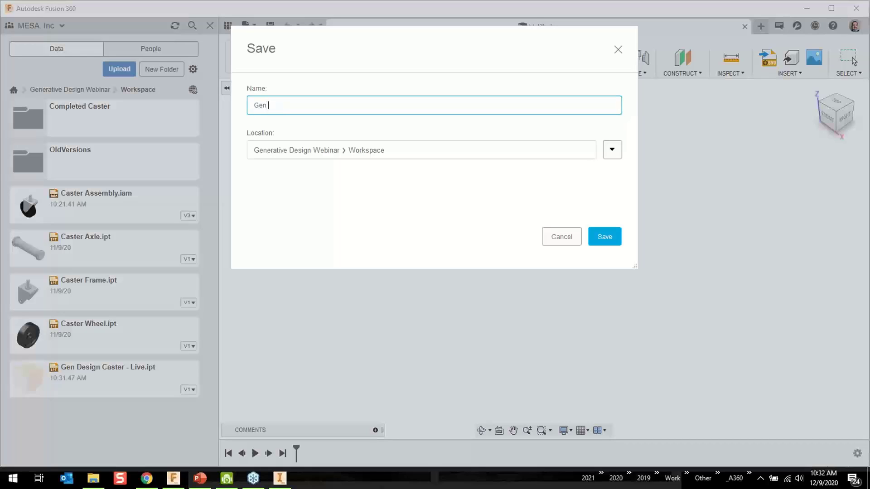
type("Design LK")
key("BackSpace")
type("ive - Caster Assembly")
left_click(607, 239)
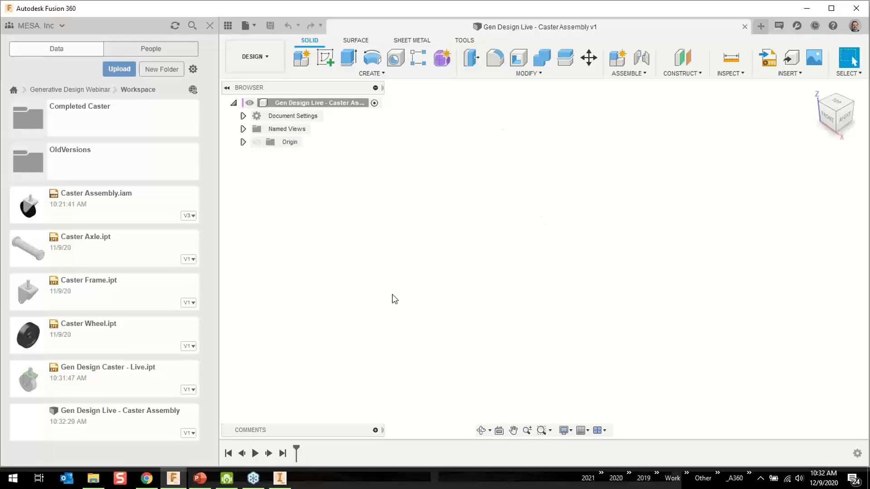
Insert Gen Design Caster - Live.ipt from the Workspace folder into the current design.
right_click(97, 377)
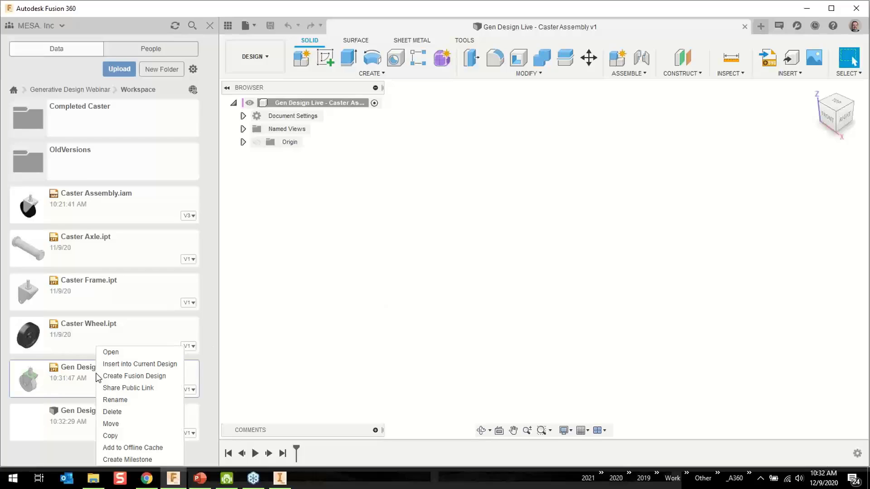
left_click(344, 298)
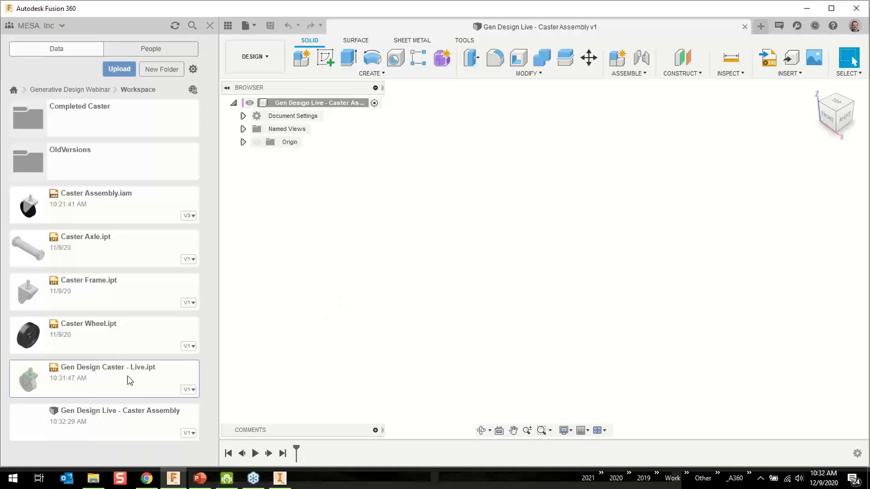
right_click(97, 369)
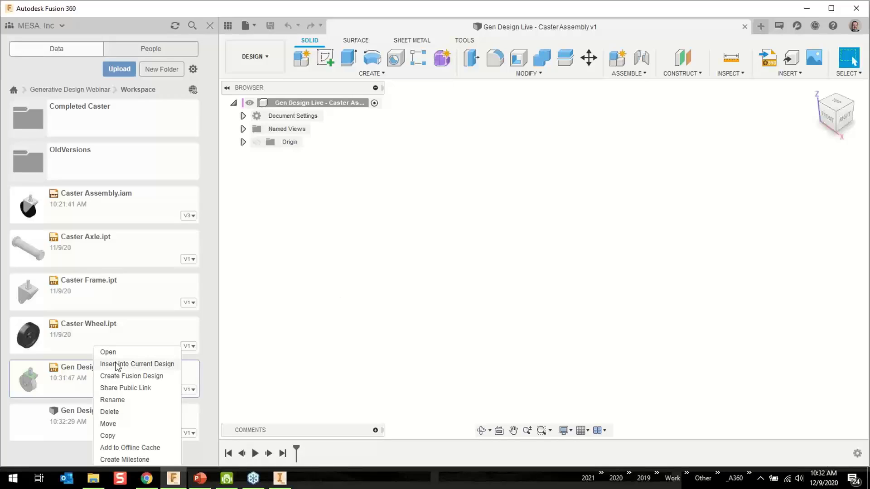
left_click(59, 386)
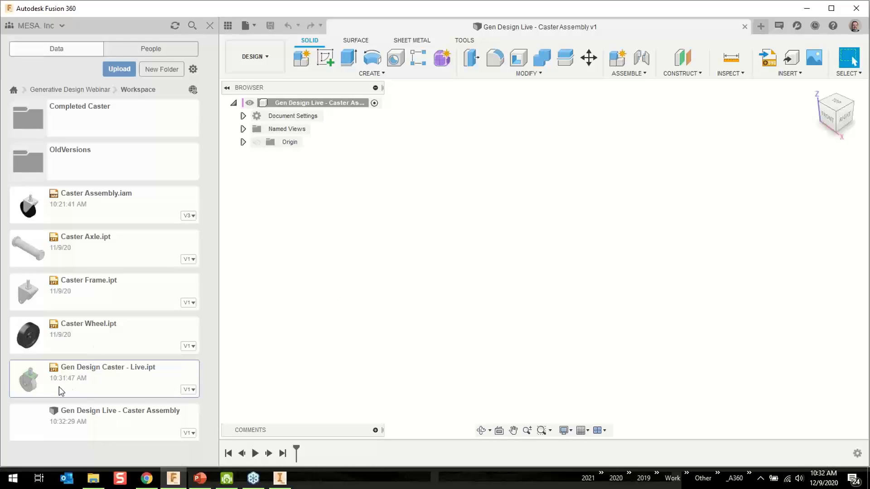
right_click(100, 375)
left_click(131, 367)
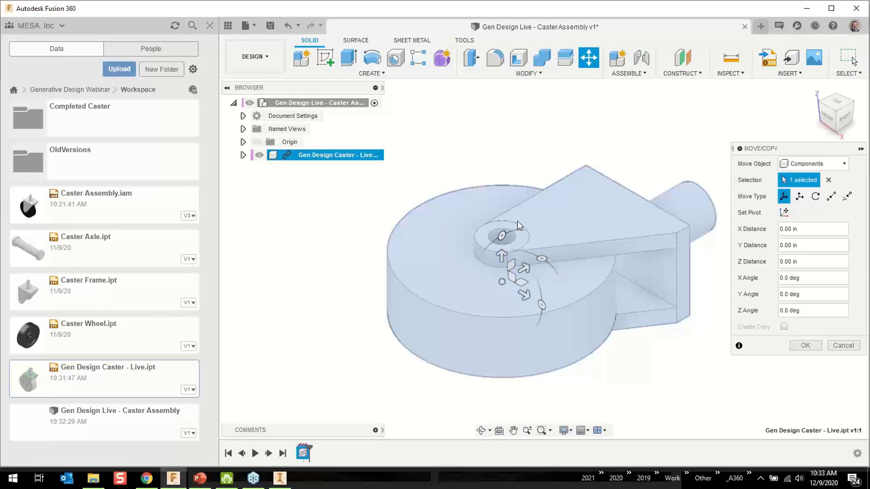
Rotate the inserted caster 90 degrees about the X axis so the stem points upward, and accept the move.
left_click_drag(502, 235, 507, 329)
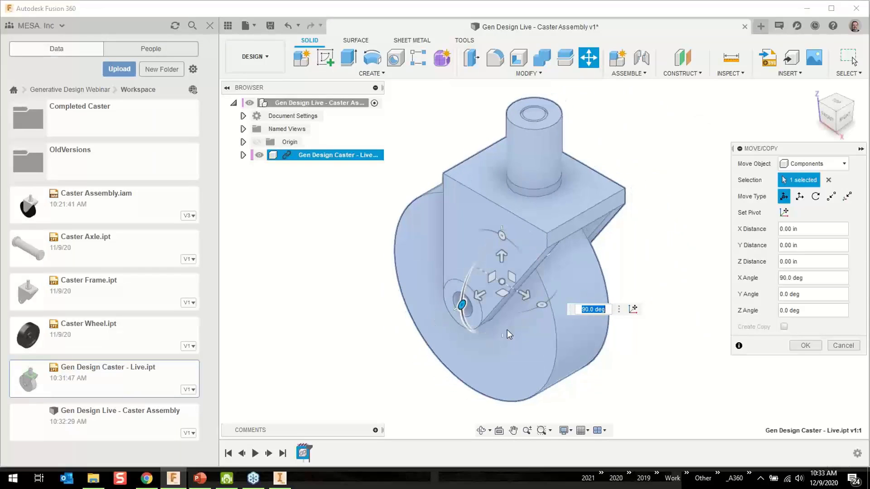
left_click(228, 26)
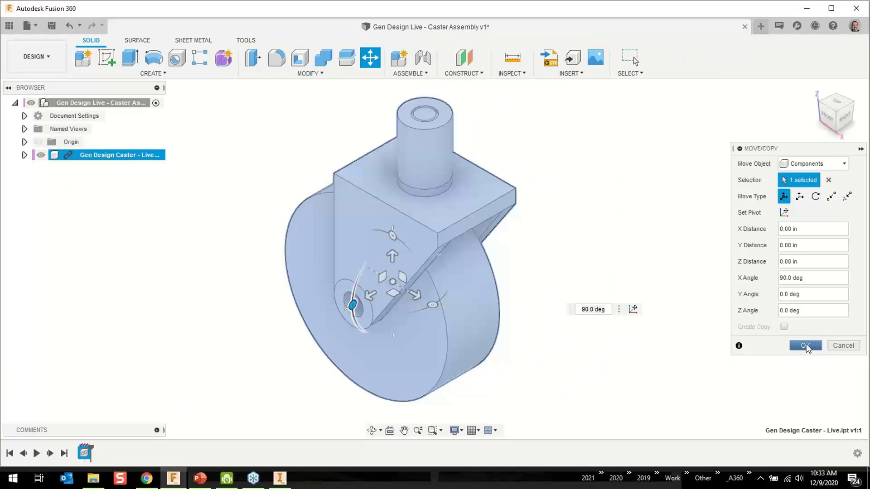
left_click(805, 345)
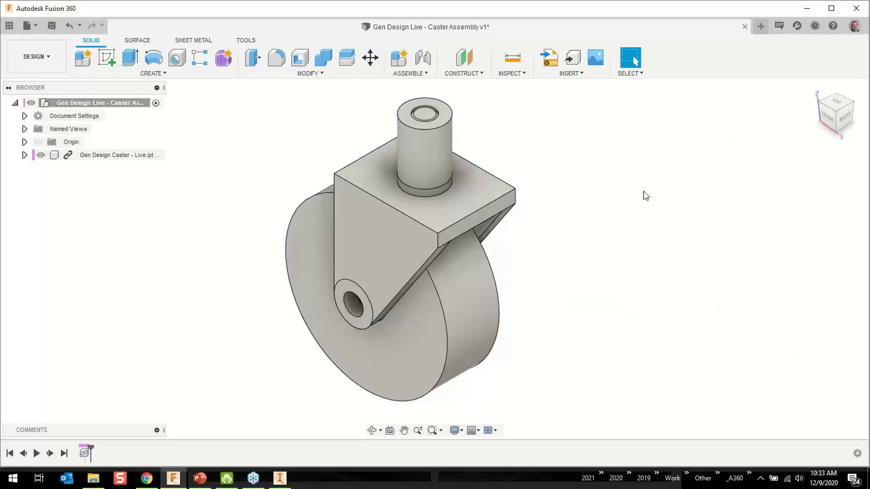
Expand the inserted caster's list of bodies and change to the Generative Design workspace.
left_click(24, 156)
left_click(24, 155)
left_click(34, 181)
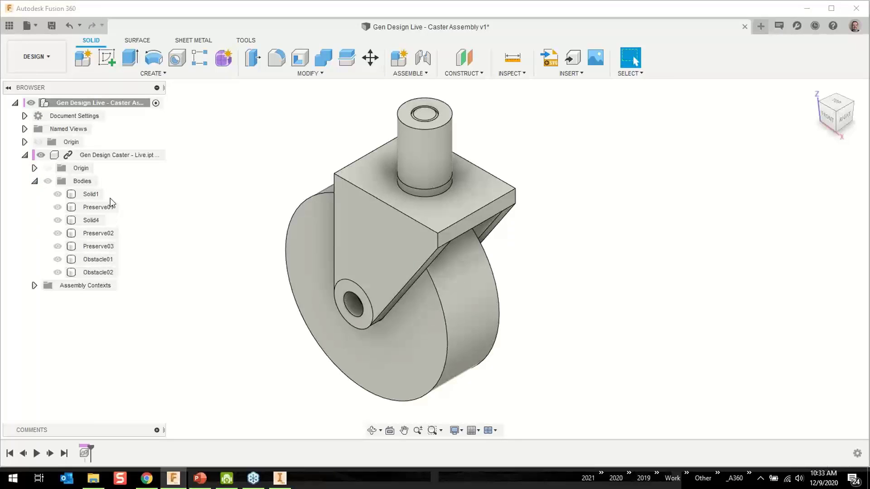
left_click(54, 54)
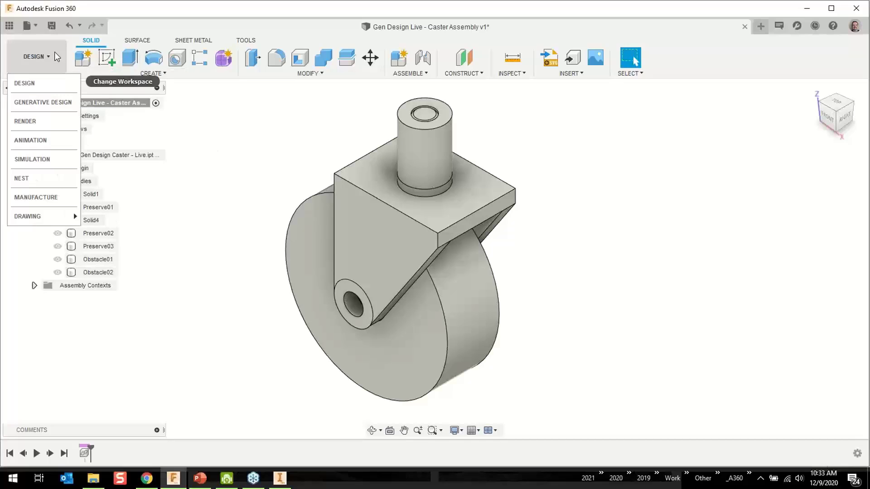
left_click(43, 102)
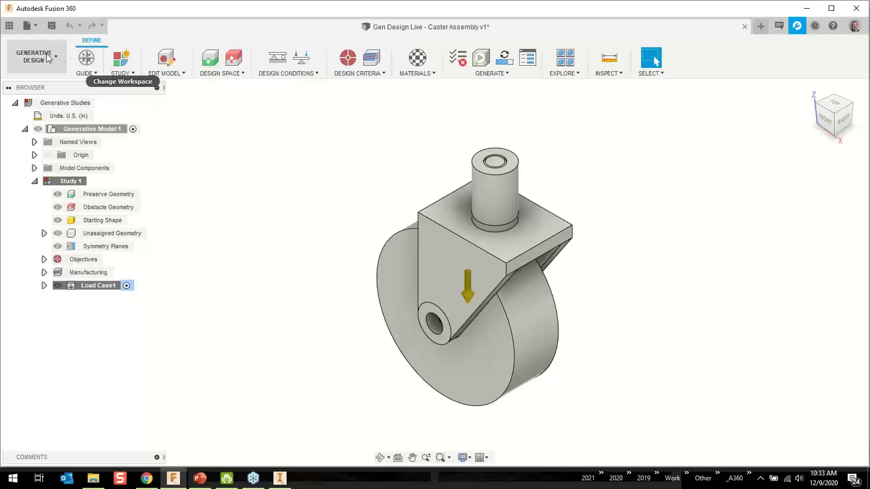
Review the study settings for resolution, alternative outcomes and rigid body modes, leaving them as they are.
left_click(132, 73)
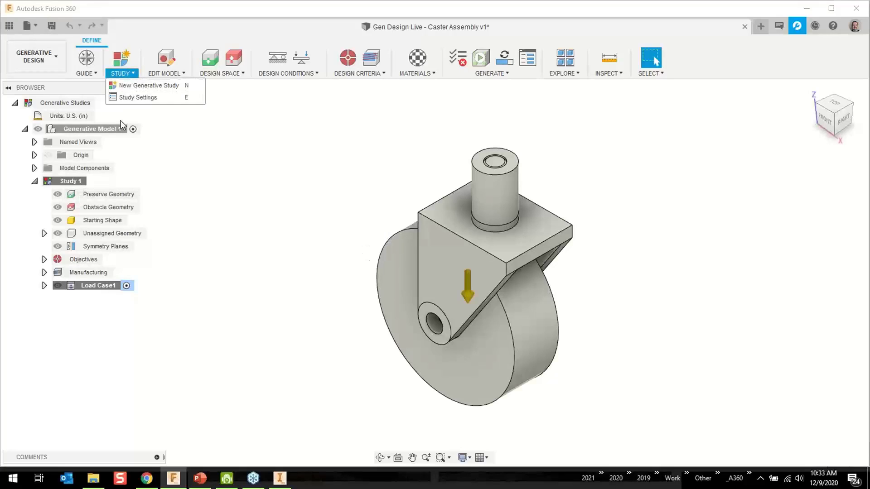
left_click(136, 97)
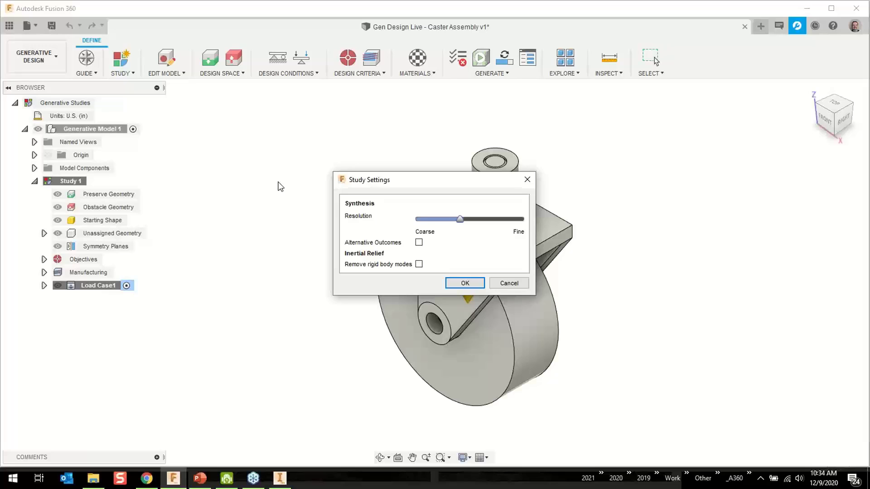
left_click(509, 284)
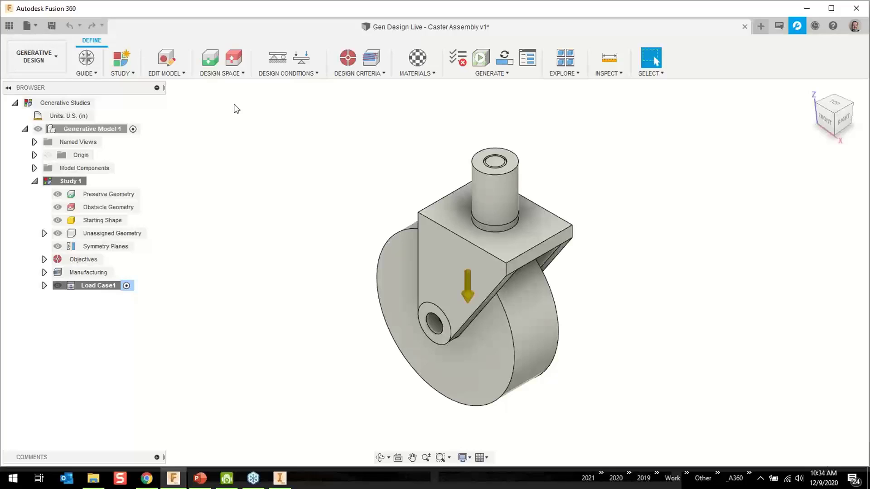
Edit the generative model and start a connector obstacle with its shaft running between the axle hole edges on both fork legs.
left_click(178, 75)
left_click(177, 86)
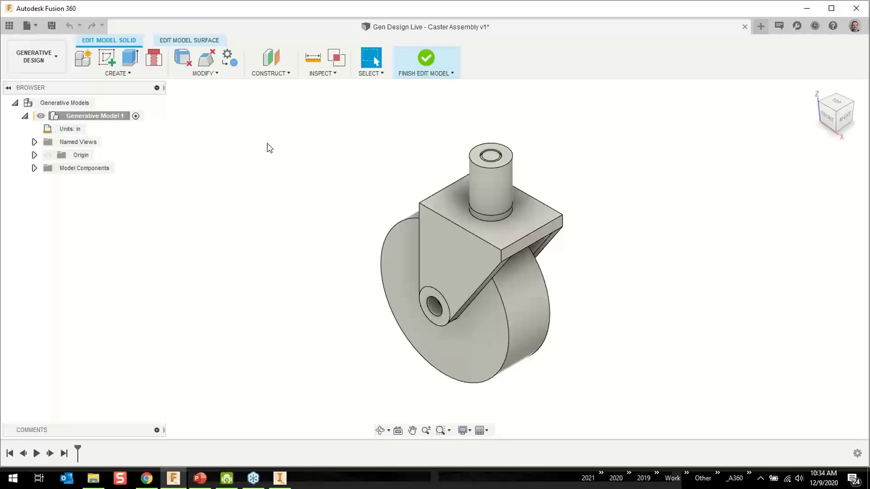
left_click(155, 59)
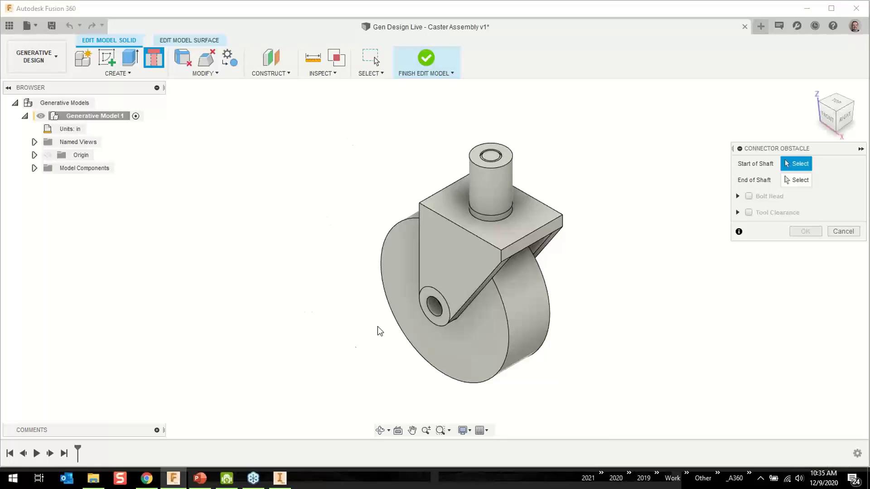
middle_click_drag(342, 260, 316, 236)
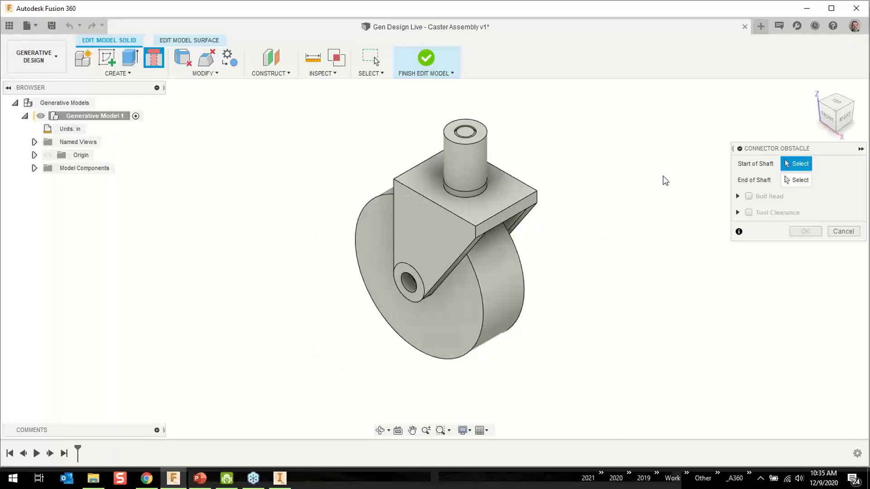
left_click(403, 278)
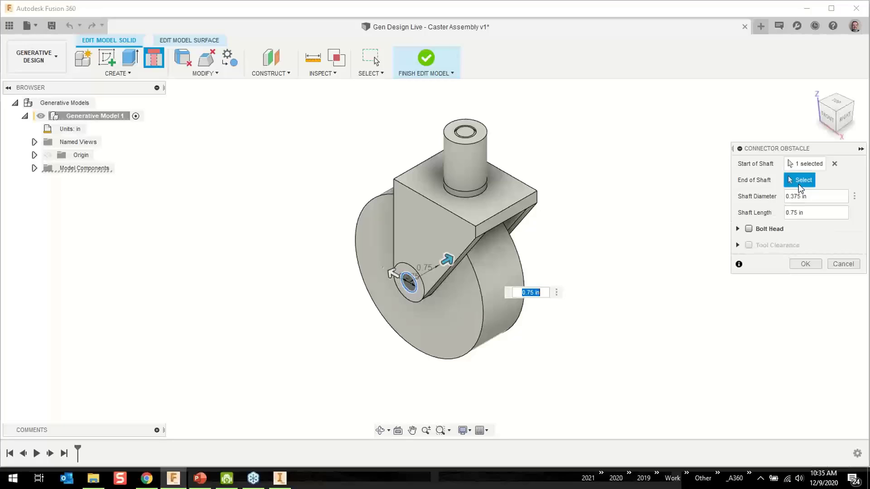
left_click(855, 110)
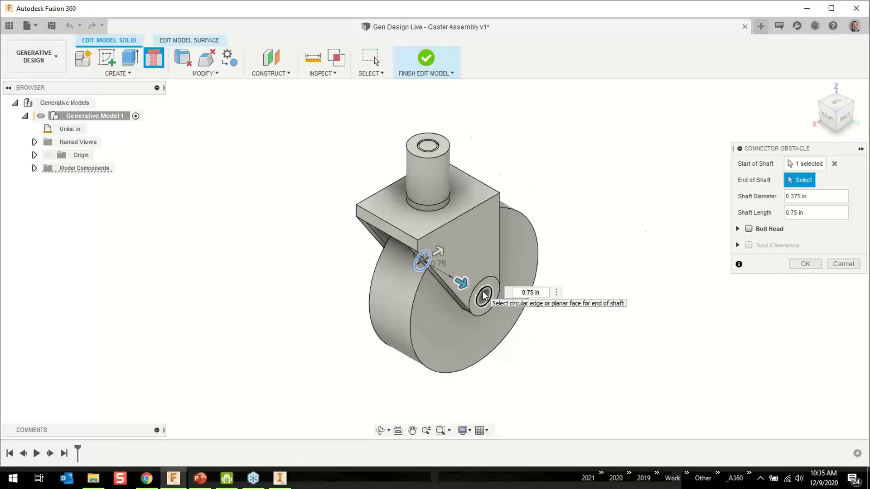
left_click(482, 294)
left_click(819, 105)
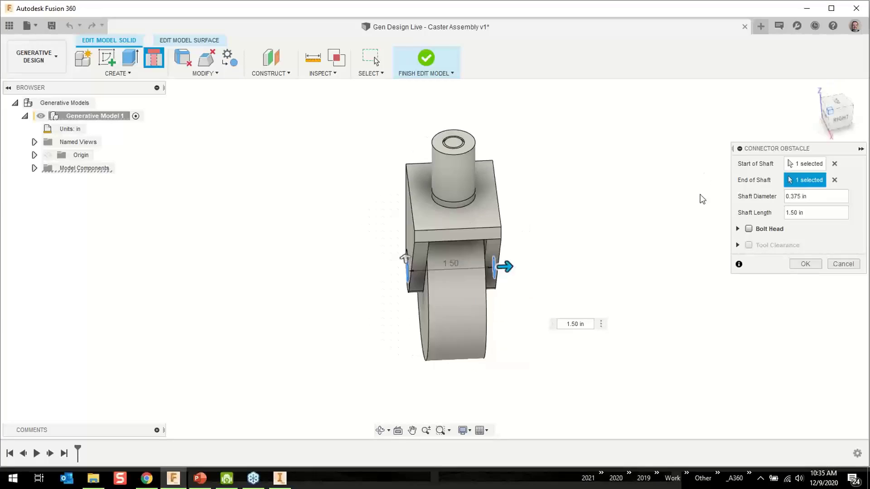
Add a bolt head to both sides of the connector obstacle, with a 0.625 in diameter and 0.375 in length.
left_click(748, 229)
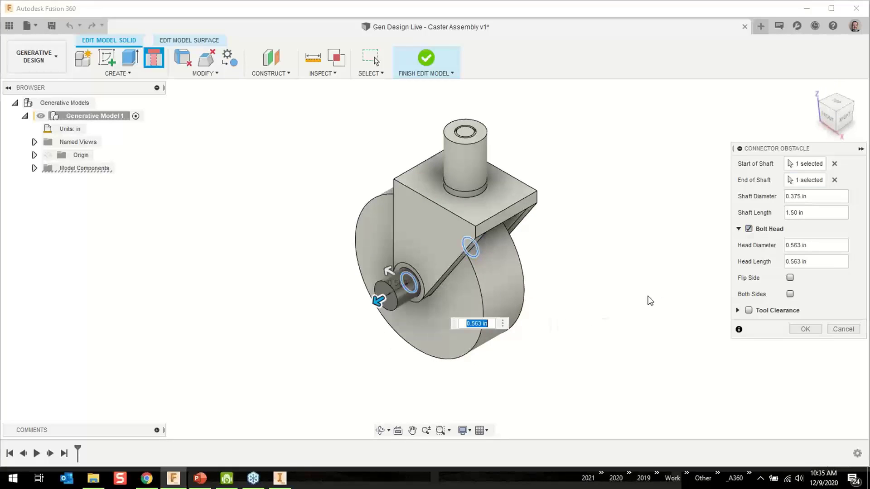
left_click_drag(808, 245, 775, 245)
type(".625")
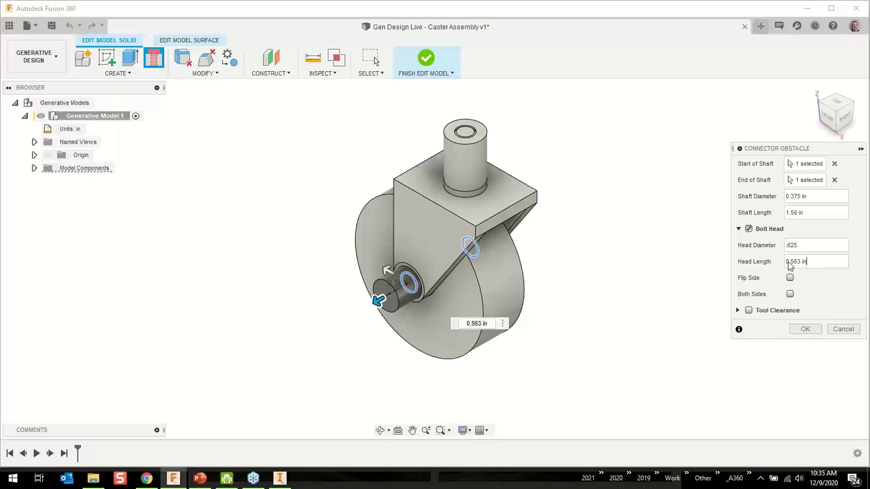
left_click_drag(813, 261, 789, 267)
key("BackSpace")
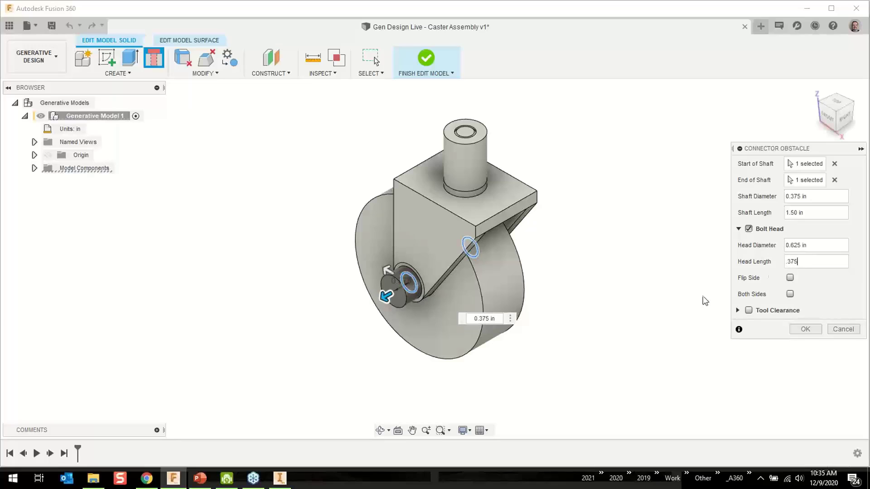
left_click(852, 104)
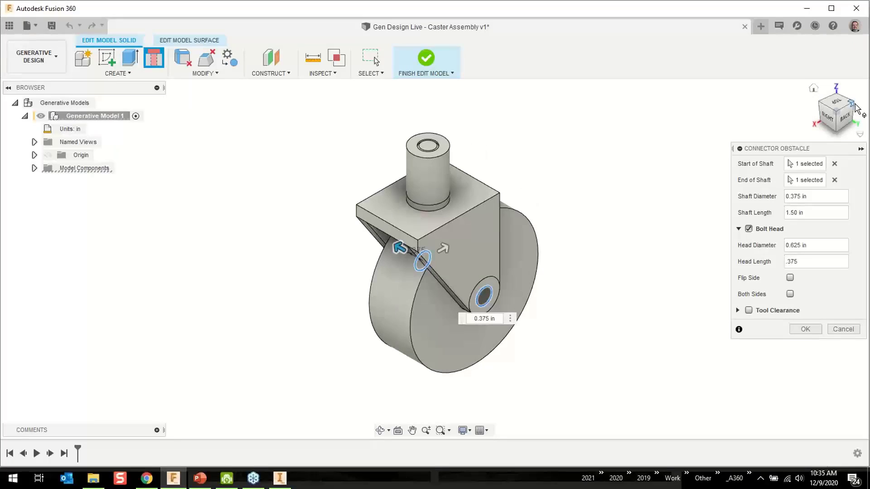
left_click(789, 295)
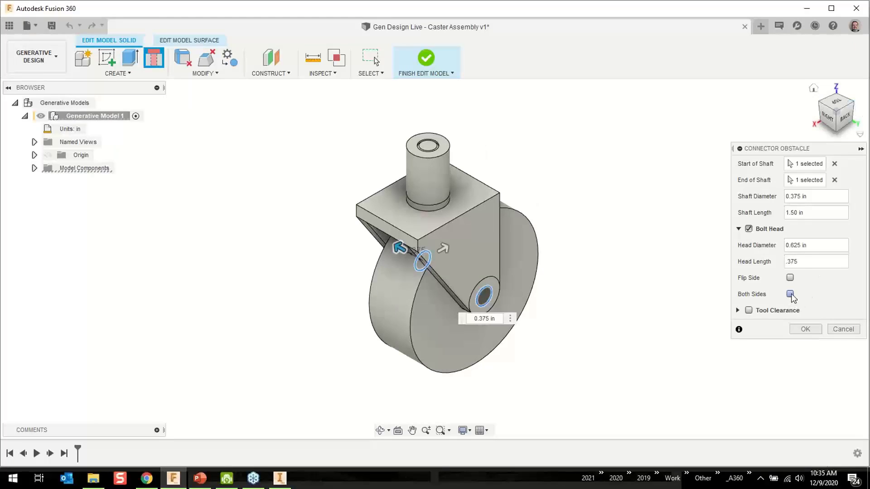
left_click(826, 100)
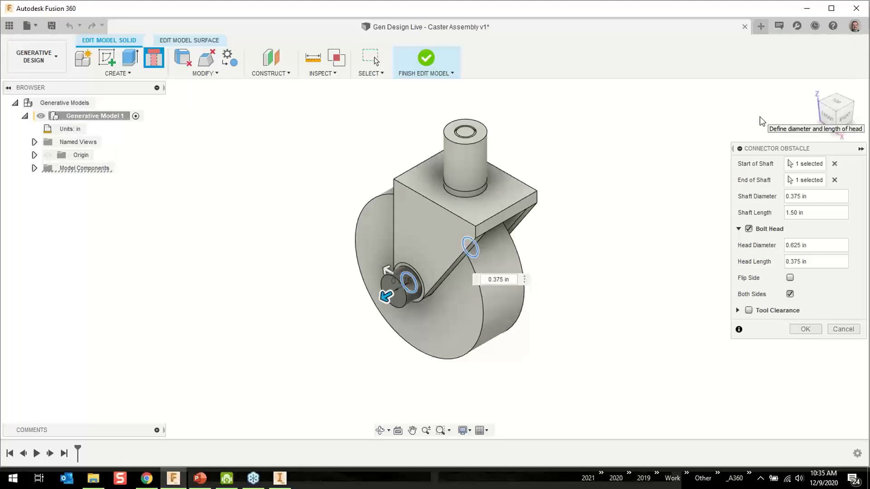
Create the connector obstacle without tool clearance, finish editing the model, and check it under the study's obstacle geometry.
left_click(748, 312)
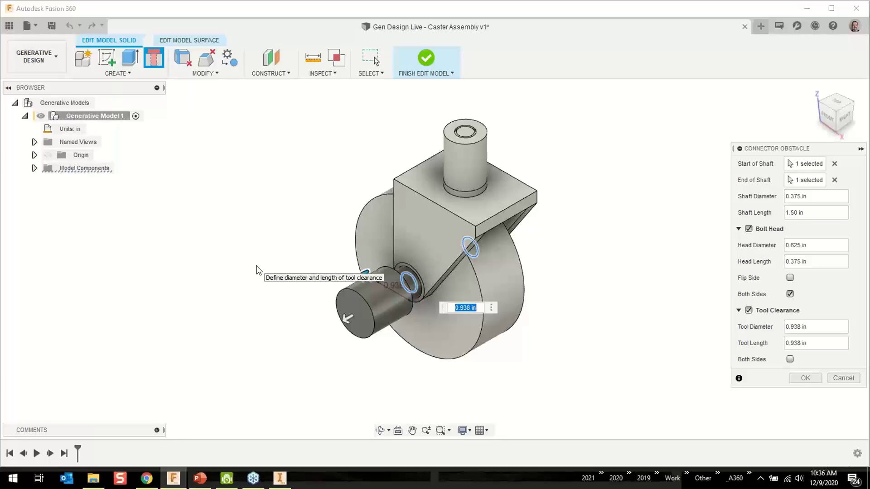
left_click(749, 311)
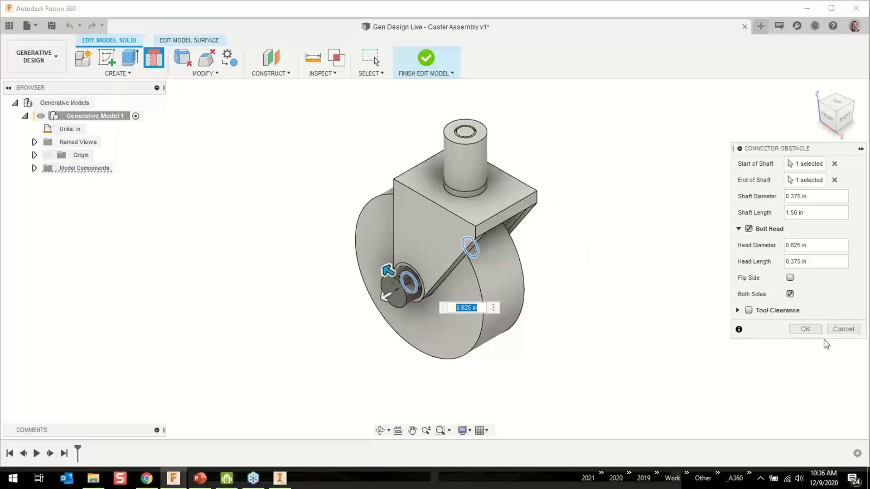
left_click(809, 330)
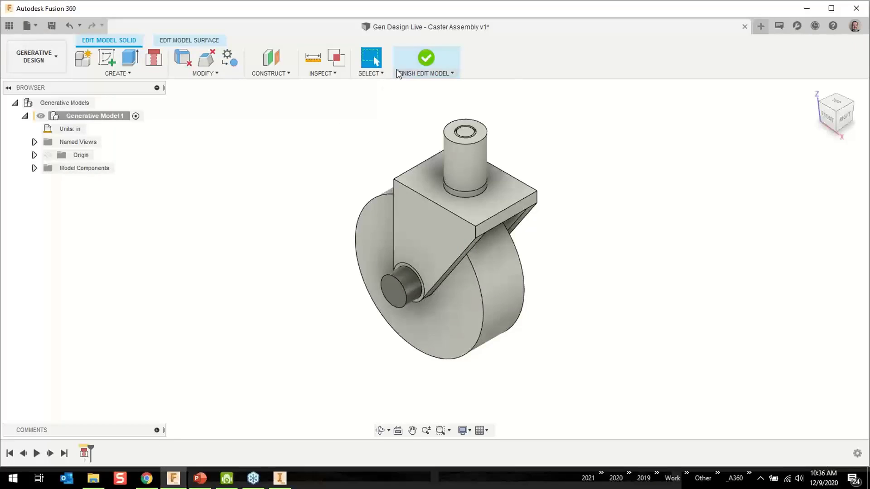
left_click(429, 57)
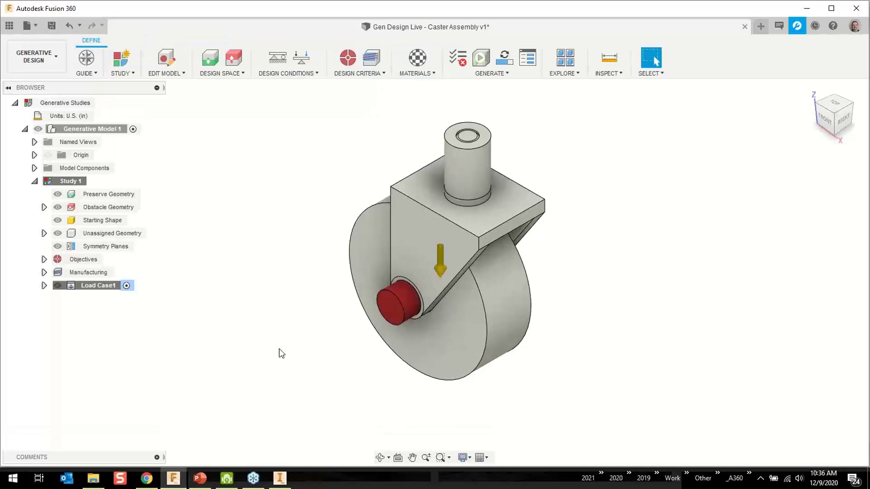
middle_click_drag(356, 356, 324, 323, "shift")
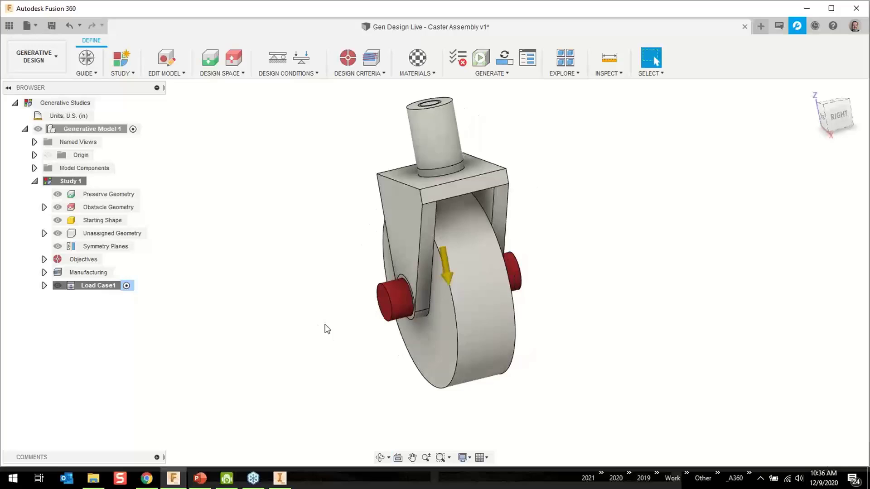
left_click(44, 207)
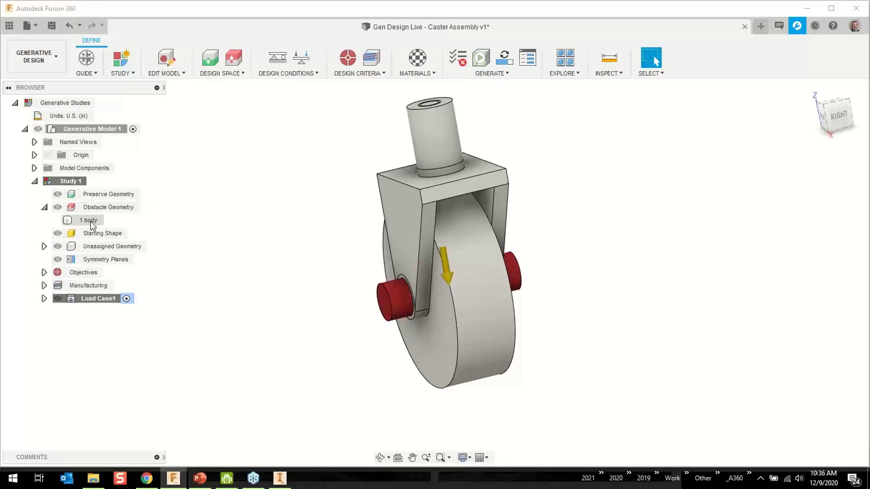
middle_click_drag(251, 168, 278, 180, "shift")
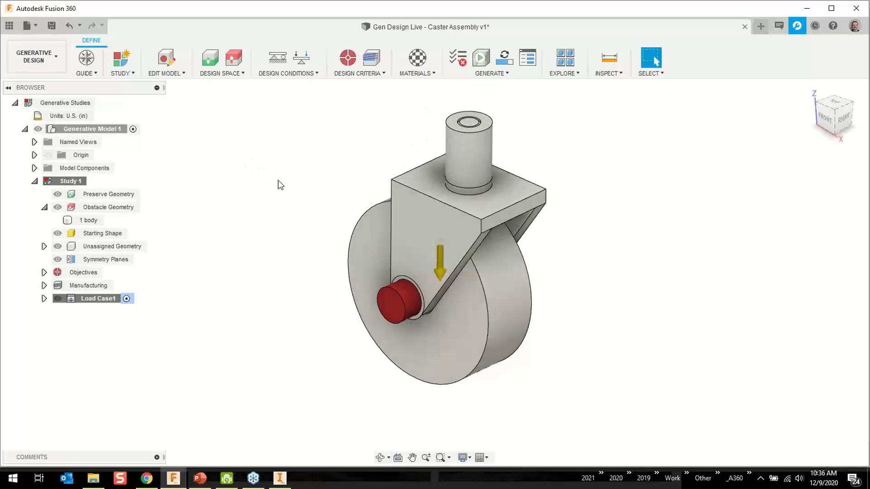
Try to assign the outer stem cylinder Obstacle01, Preserve02 and Preserve03 as the study's preserve geometry.
left_click(216, 61)
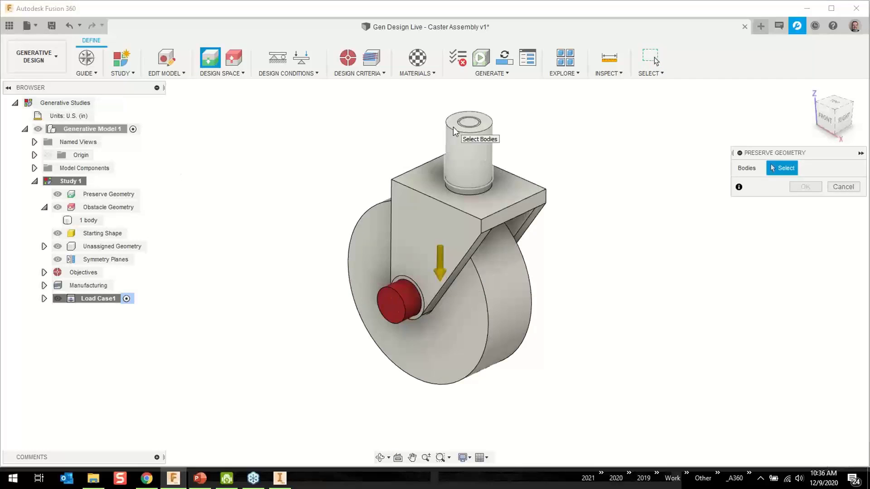
left_click(449, 144)
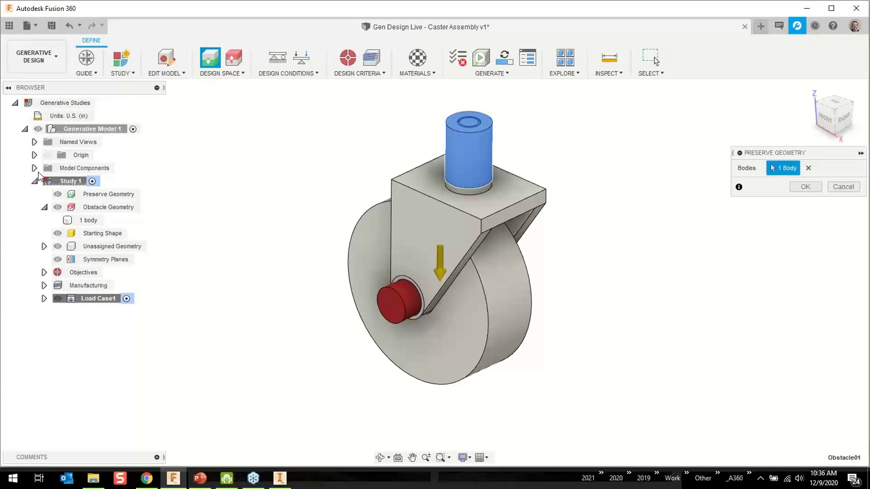
left_click(34, 168)
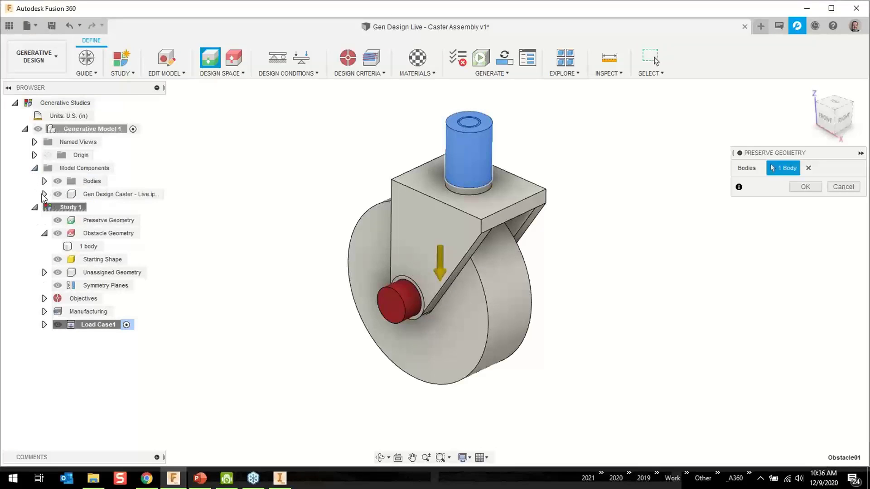
left_click(44, 195)
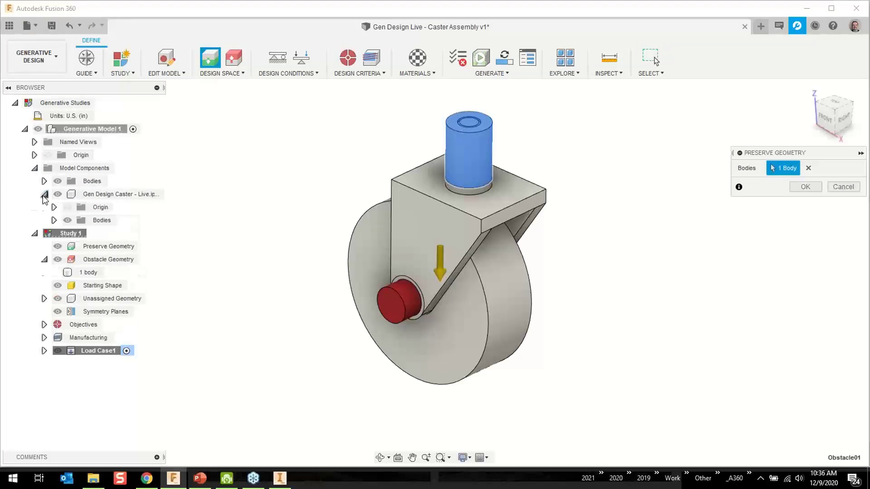
left_click(54, 220)
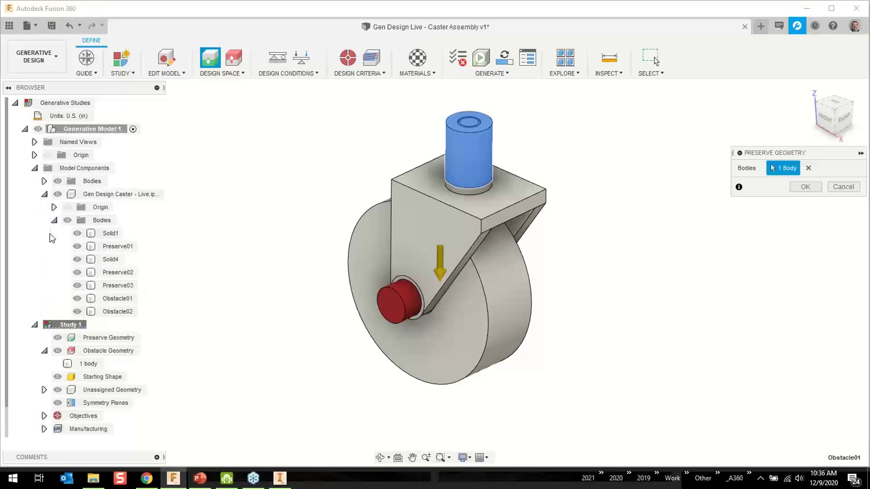
left_click(130, 273)
left_click(134, 285)
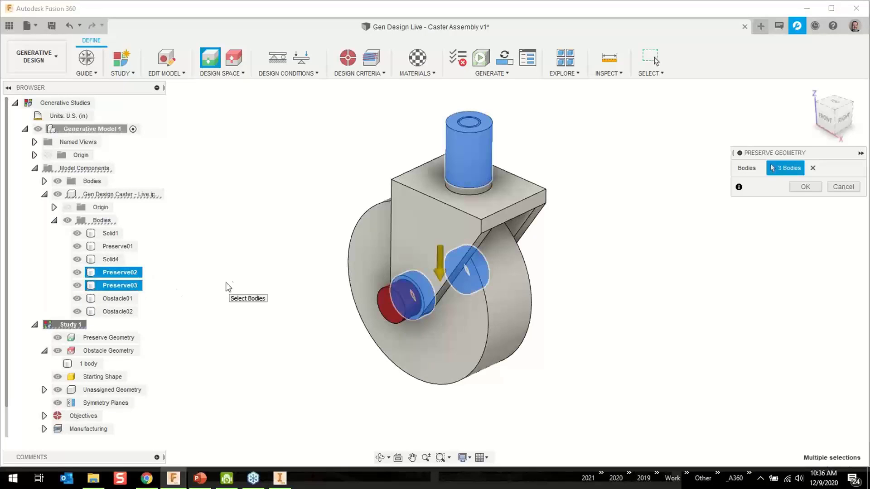
middle_click_drag(272, 247, 254, 240, "shift")
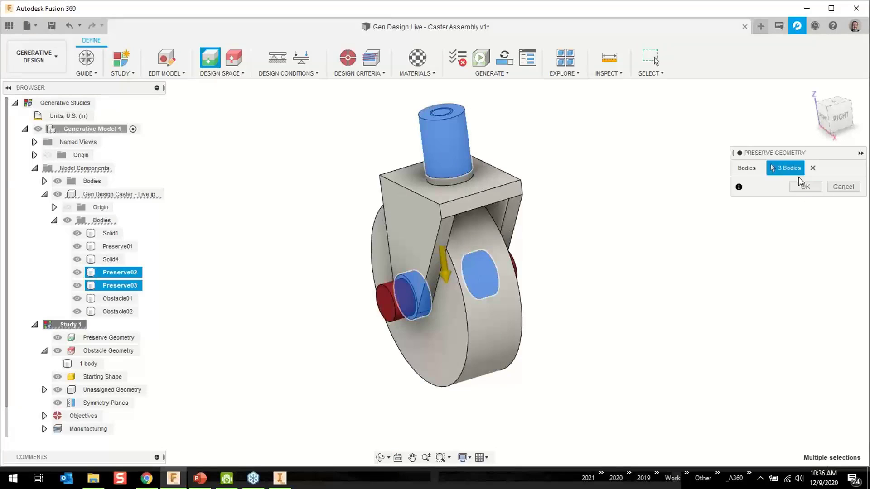
left_click(806, 187)
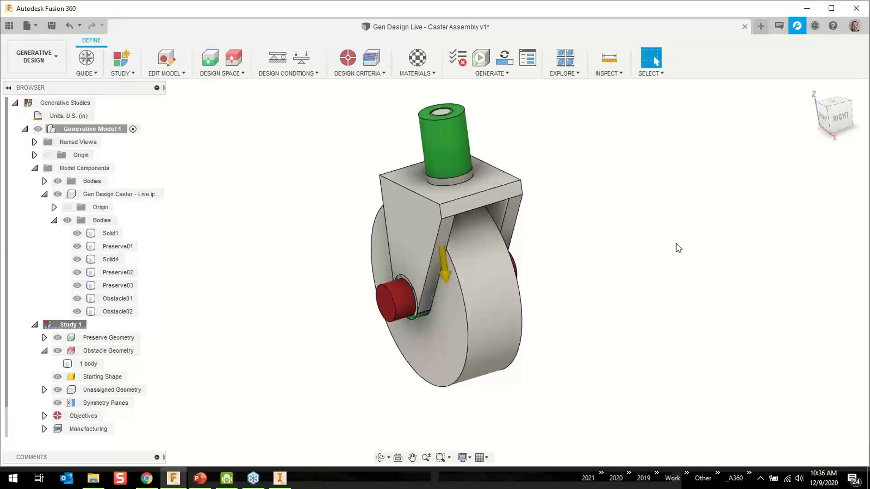
Abandon the obstacle geometry selection and undo the preserve geometry assignment.
middle_click_drag(603, 210, 636, 224, "shift")
key("Escape")
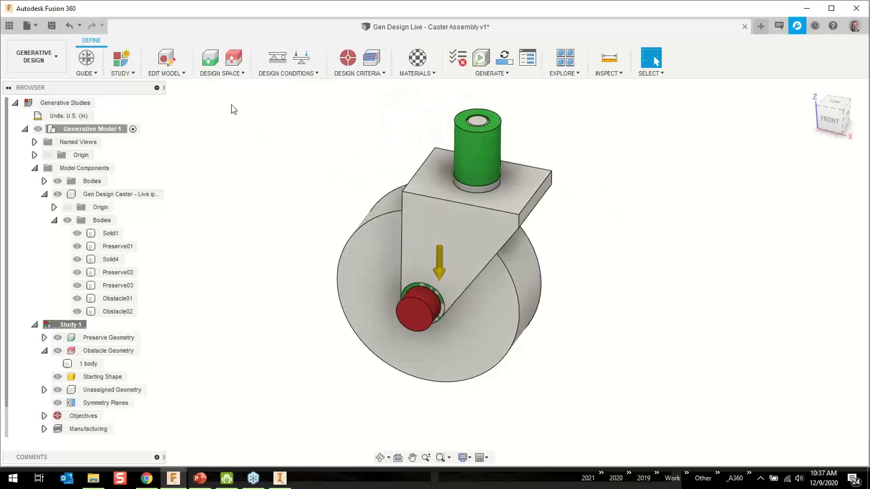
left_click(234, 58)
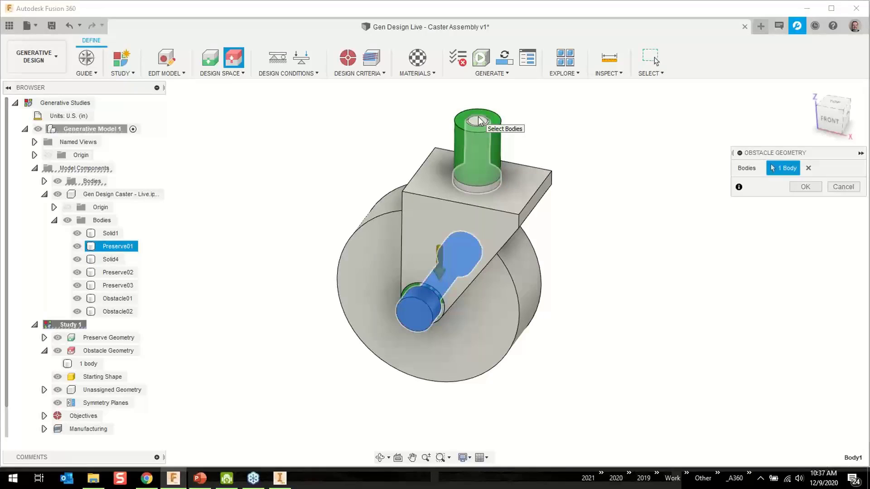
left_click(70, 26)
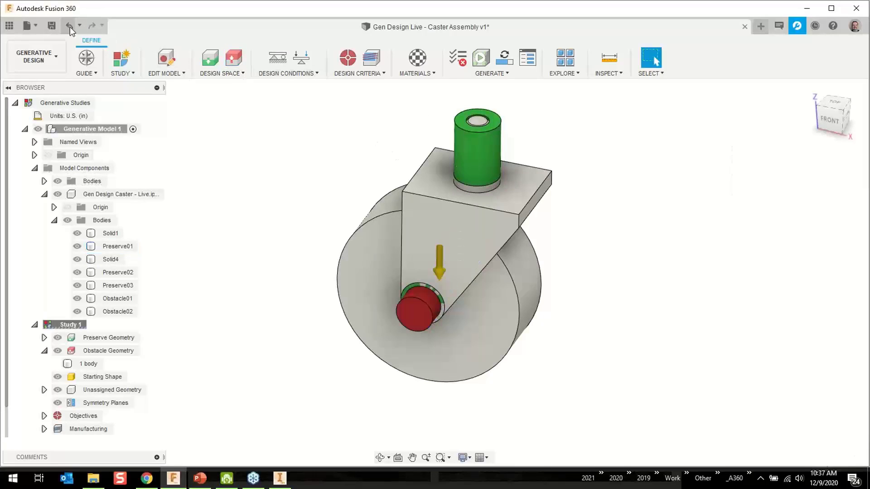
left_click(70, 29)
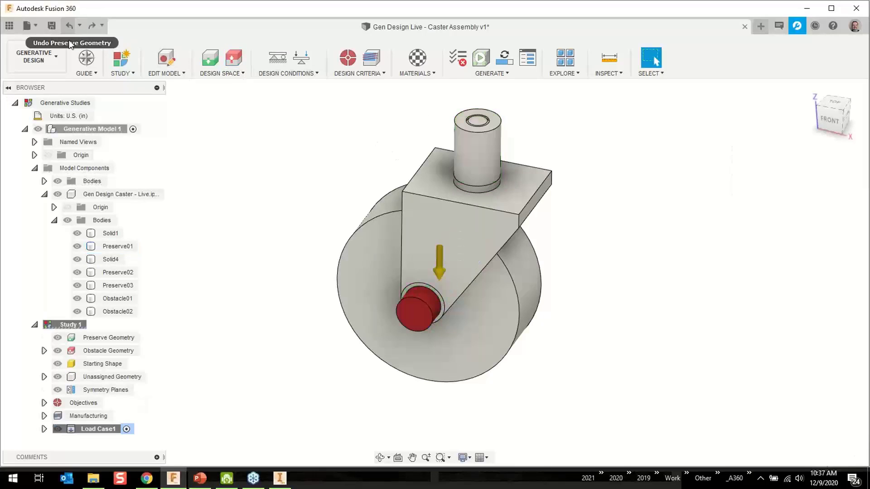
Assign the stem pin Preserve01 and the two axle bosses Preserve02 and Preserve03 as the study's preserve geometry.
left_click(209, 59)
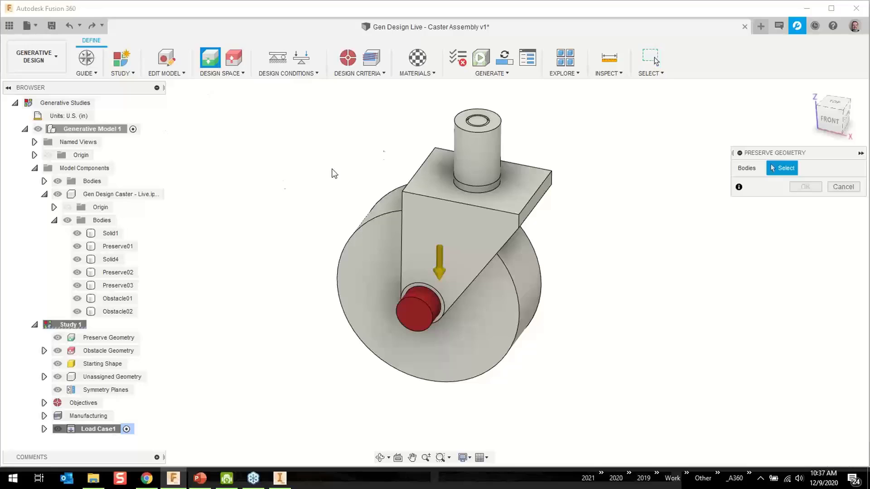
left_click(482, 120)
middle_click_drag(402, 258, 180, 287, "shift")
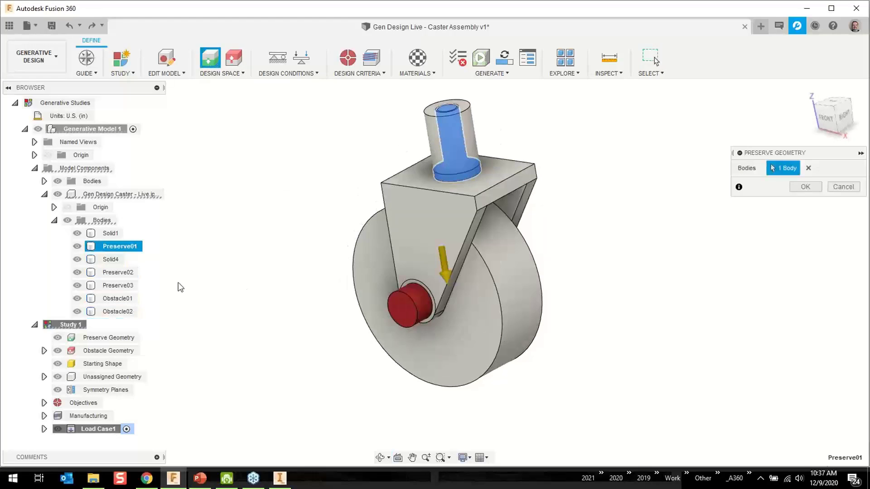
left_click(117, 272)
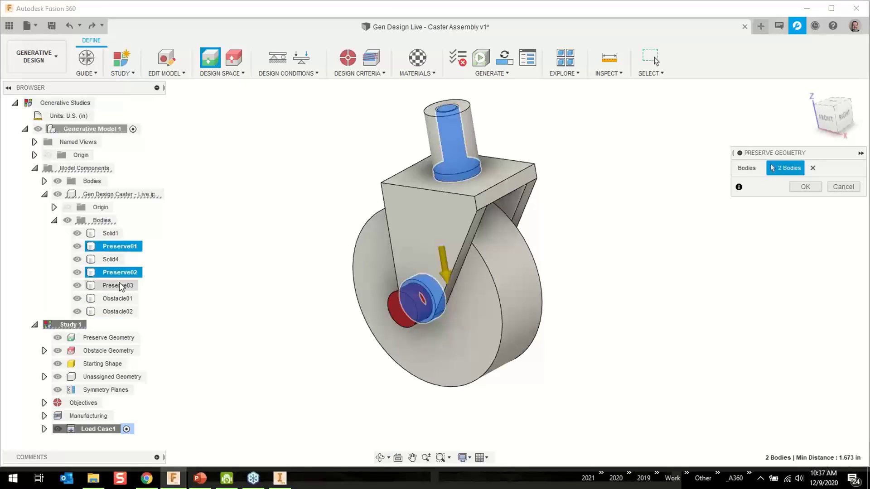
left_click(119, 284)
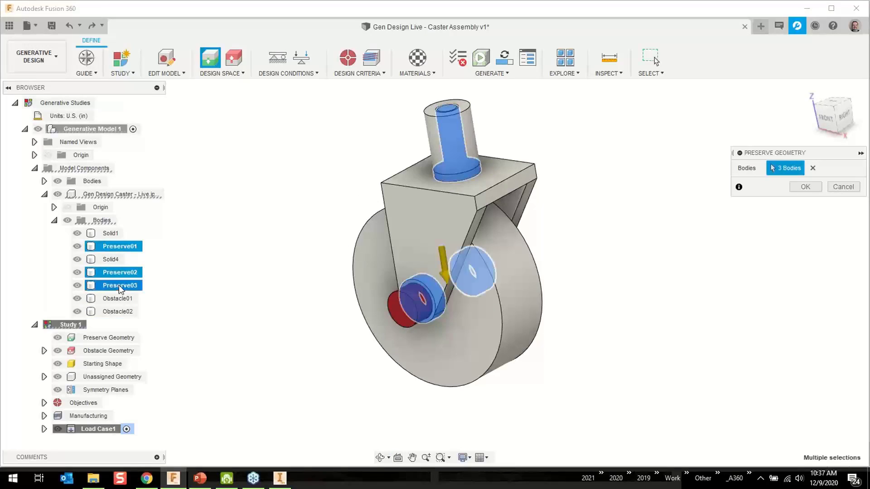
left_click(805, 187)
middle_click_drag(572, 240, 614, 196, "shift")
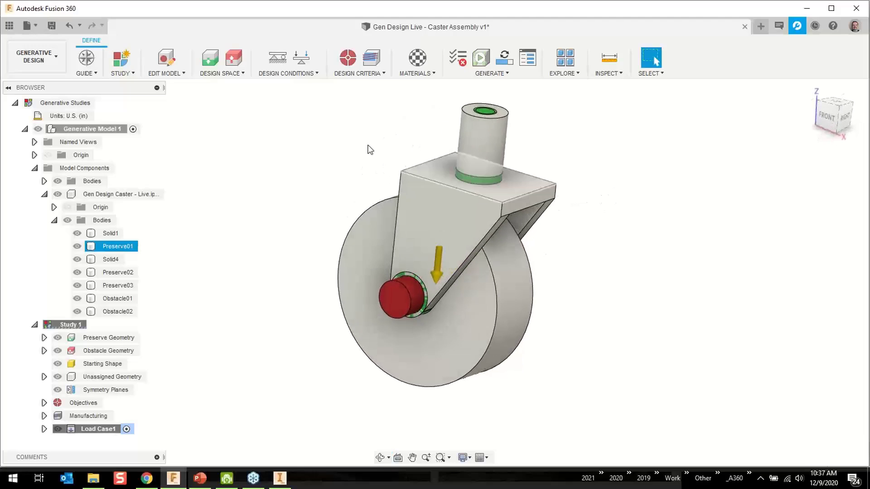
Add the outer stem cylinder Obstacle01 and the wheel Obstacle02 to the study's obstacle geometry alongside the connector.
left_click(233, 57)
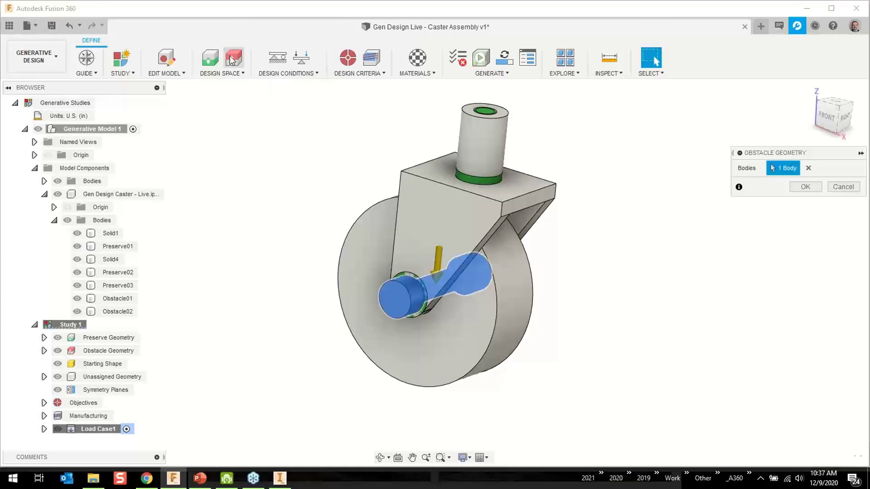
left_click(475, 118)
middle_click_drag(339, 263, 383, 227, "shift")
left_click(382, 229)
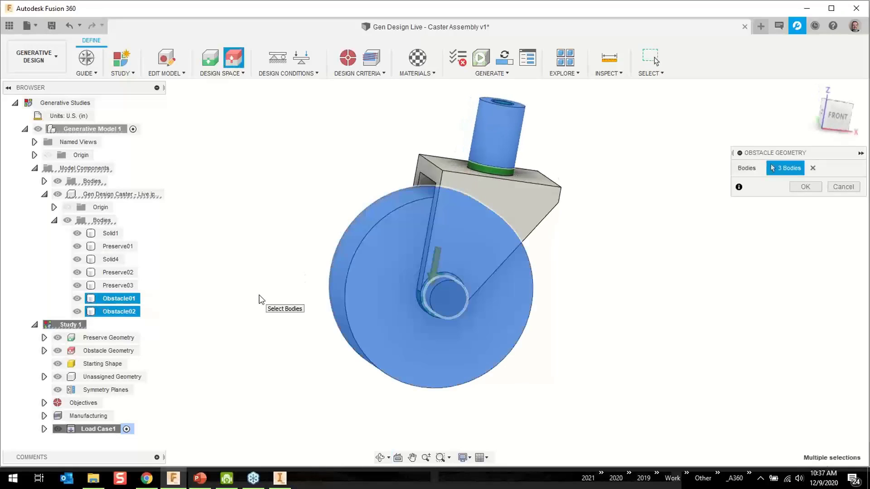
left_click(804, 187)
mouse_move(668, 258)
middle_mouse_down("shift")
mouse_move(557, 258)
mouse_move(659, 254)
mouse_move(658, 244)
mouse_move(683, 243)
mouse_move(652, 253)
middle_mouse_up("shift")
key("Escape")
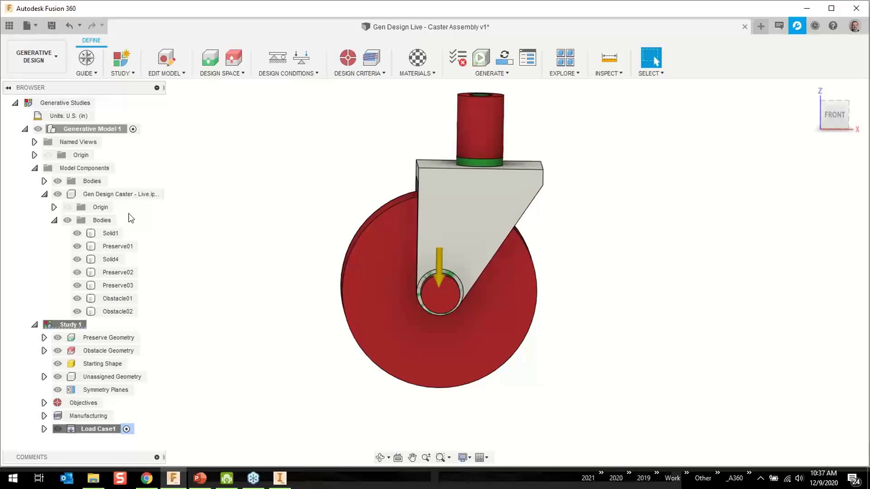
Hide the bodies Solid1 and Solid4 of the caster component so only the preserve and obstacle bodies are displayed.
left_click(58, 193)
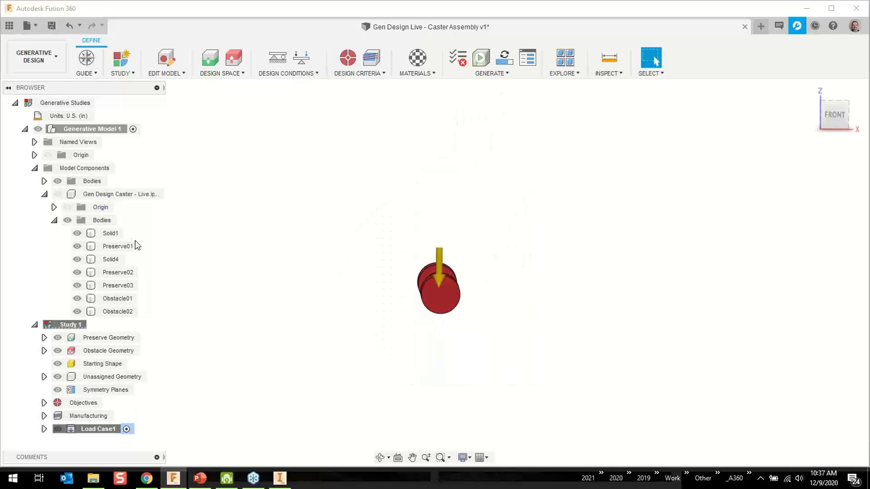
left_click(57, 194)
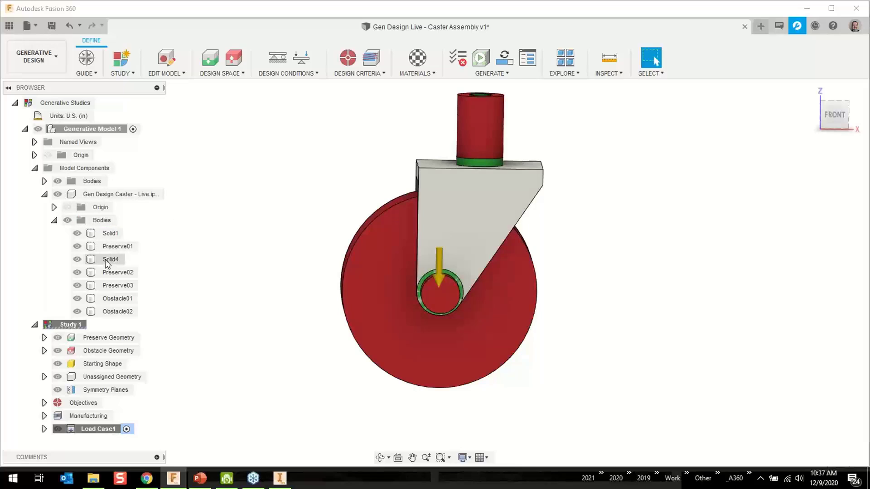
left_click(78, 236)
left_click(77, 234)
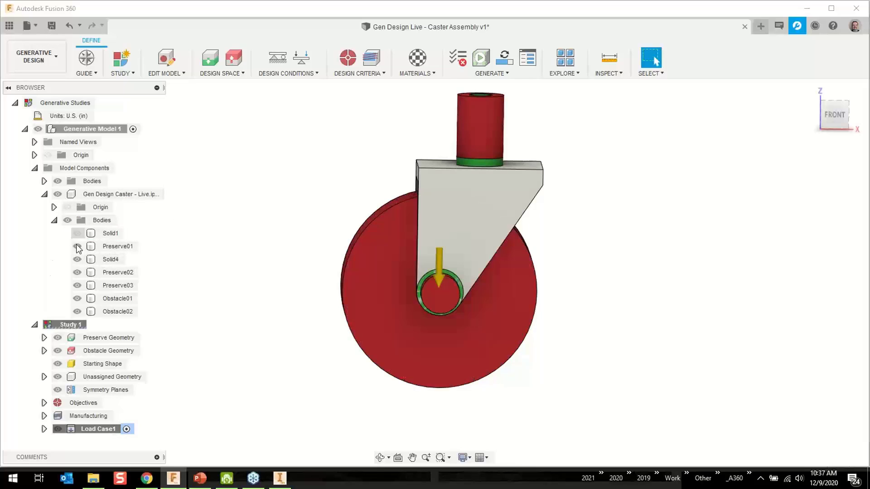
left_click(80, 262)
left_click(77, 259)
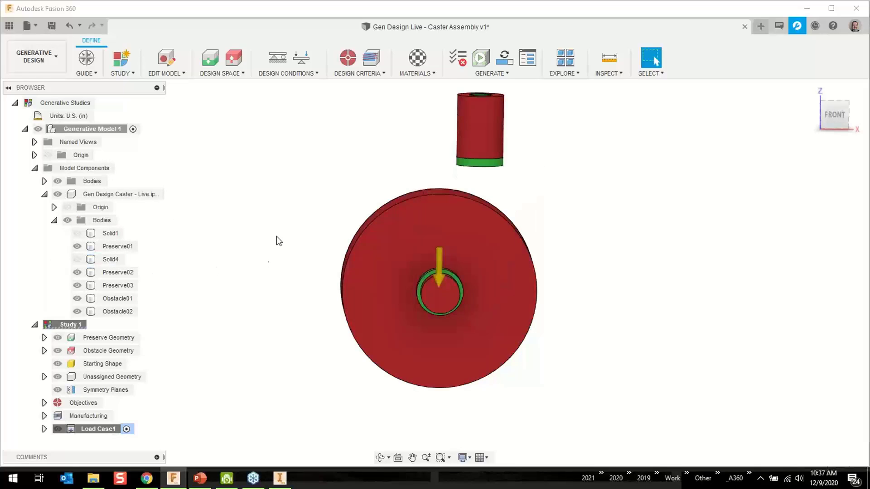
middle_click_drag(275, 240, 584, 184, "shift")
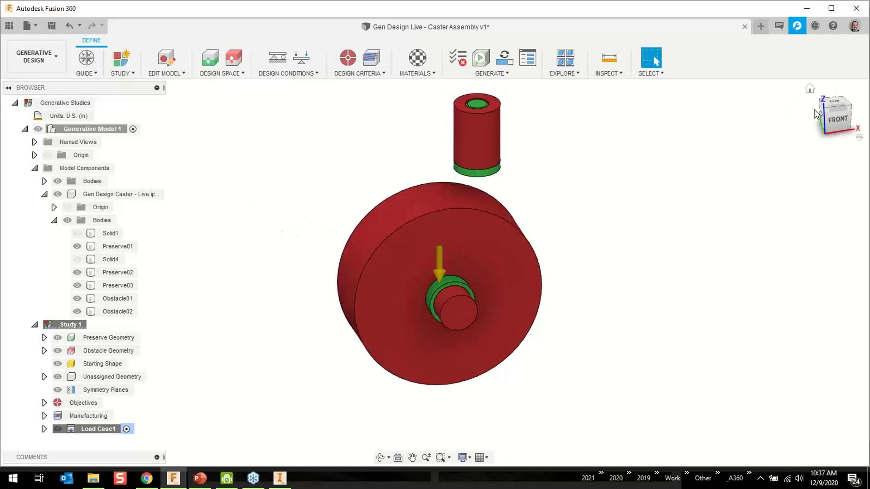
left_click(433, 205)
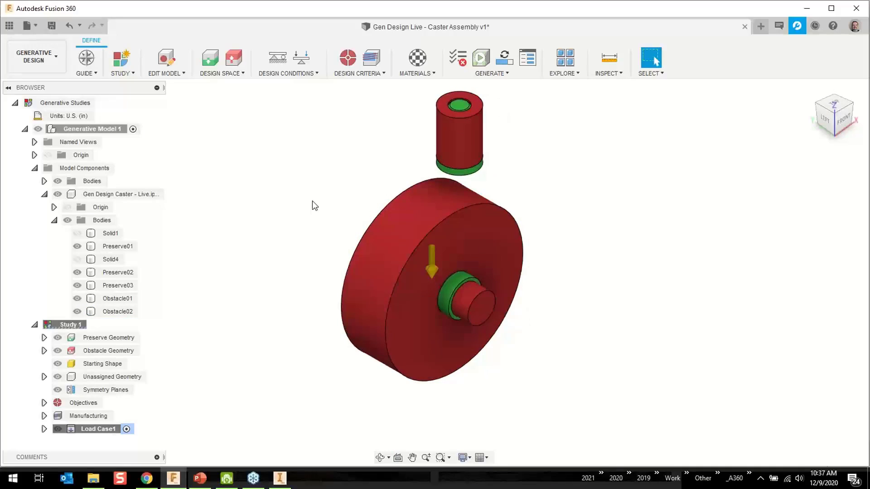
key("F6")
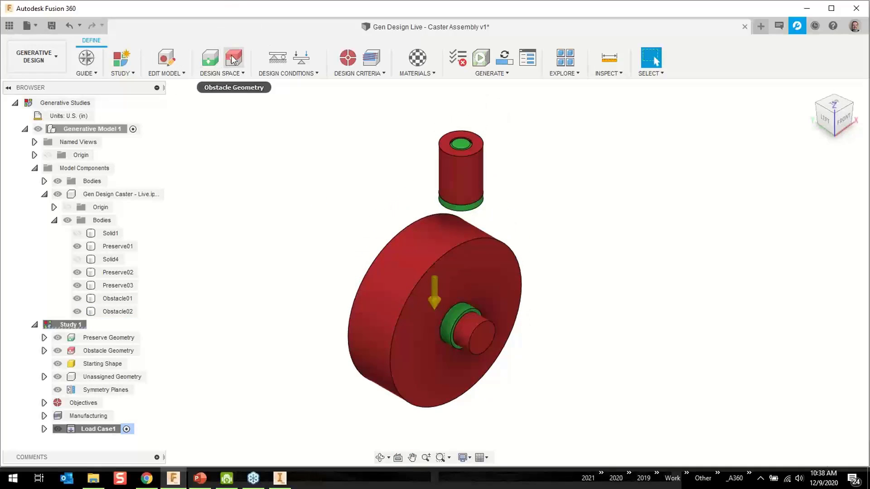
left_click(226, 73)
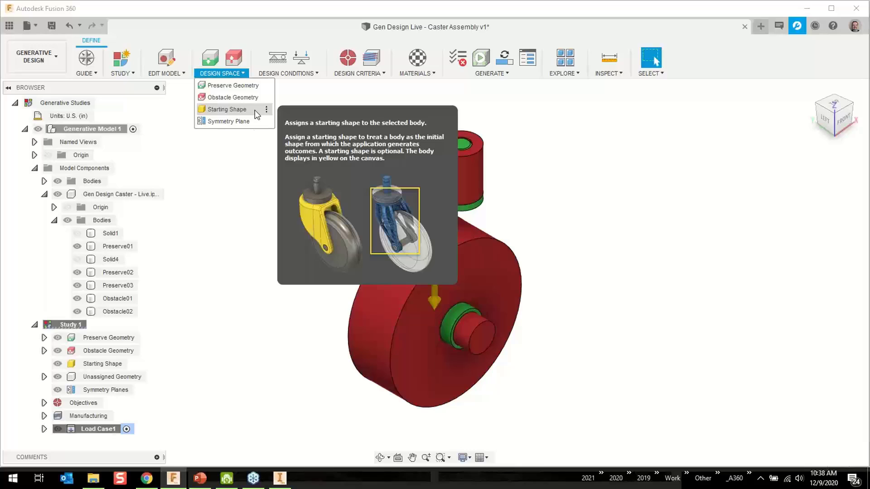
left_click(239, 170)
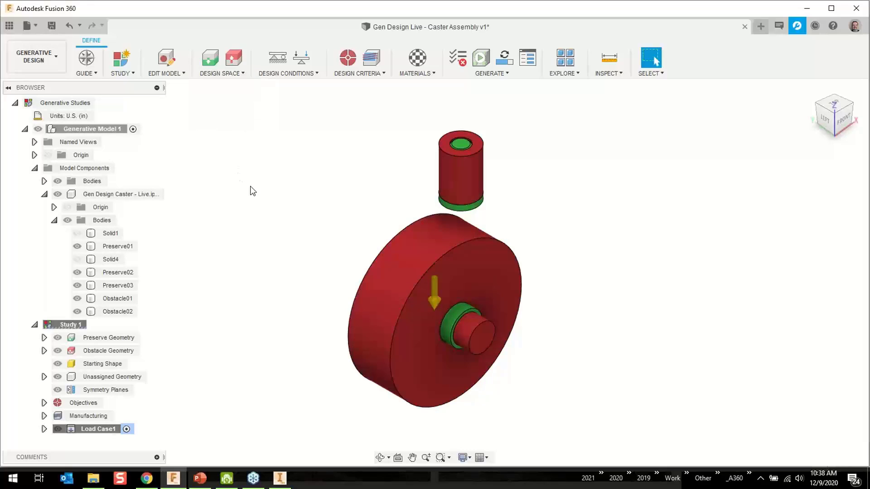
Apply a Fixed structural constraint in Ux, Uy and Uz to the inner bores of both axle bosses and hide the obstacle geometry.
left_click(44, 194)
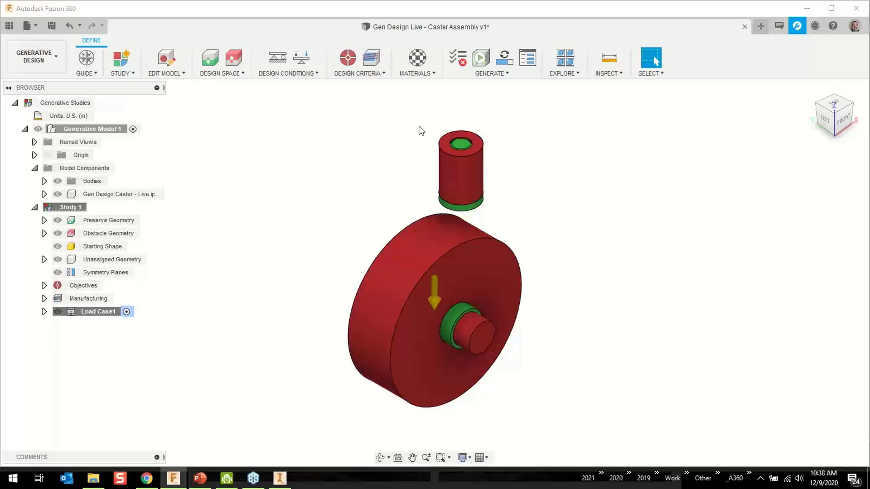
left_click(275, 57)
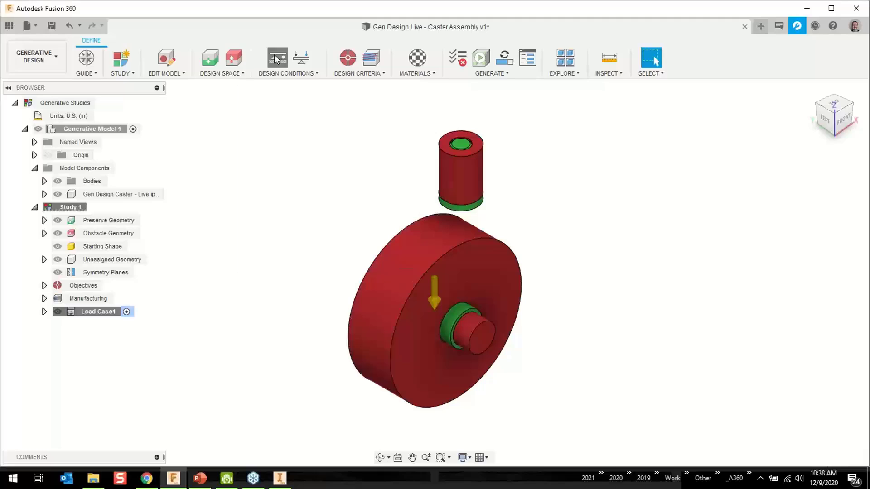
left_click(58, 233)
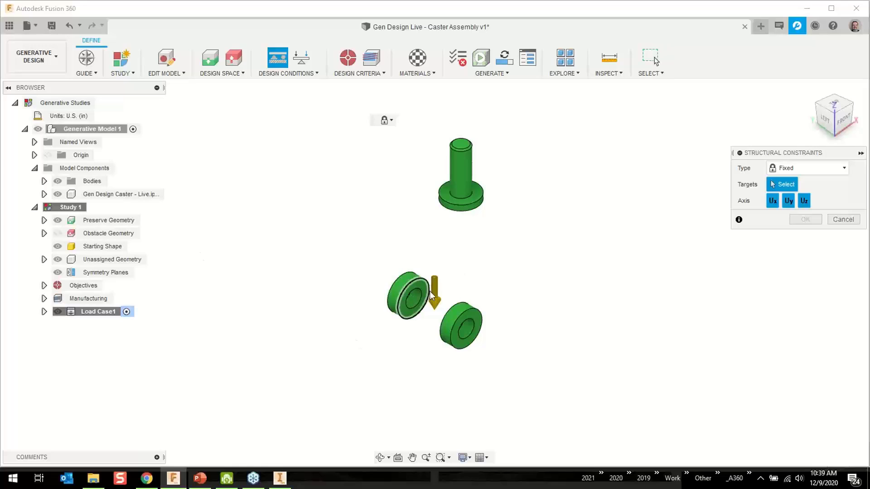
left_click(414, 300)
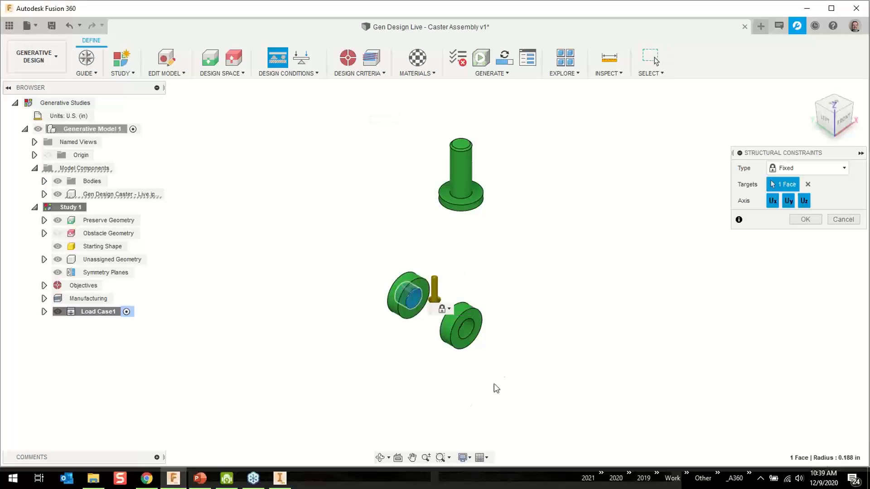
left_click(463, 327)
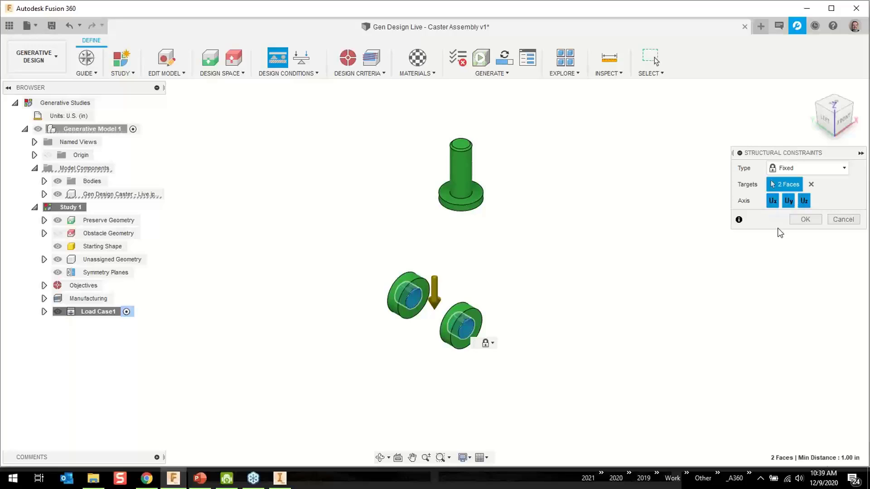
left_click(803, 220)
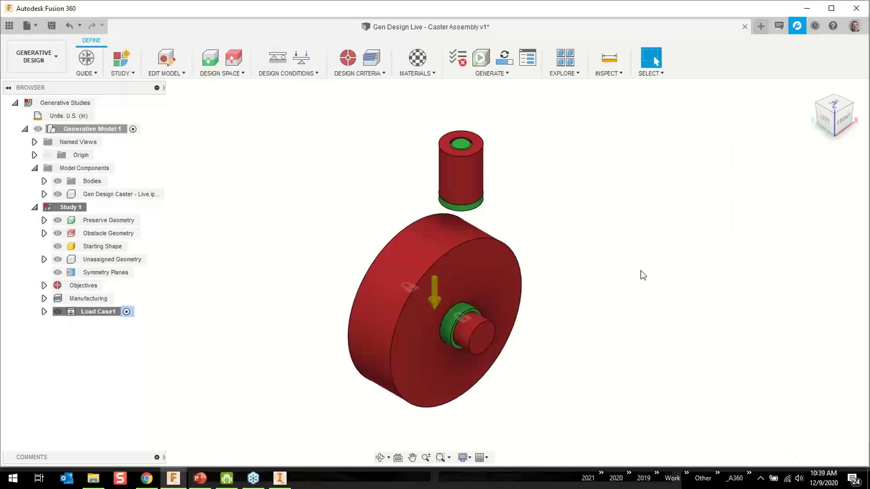
left_click(58, 233)
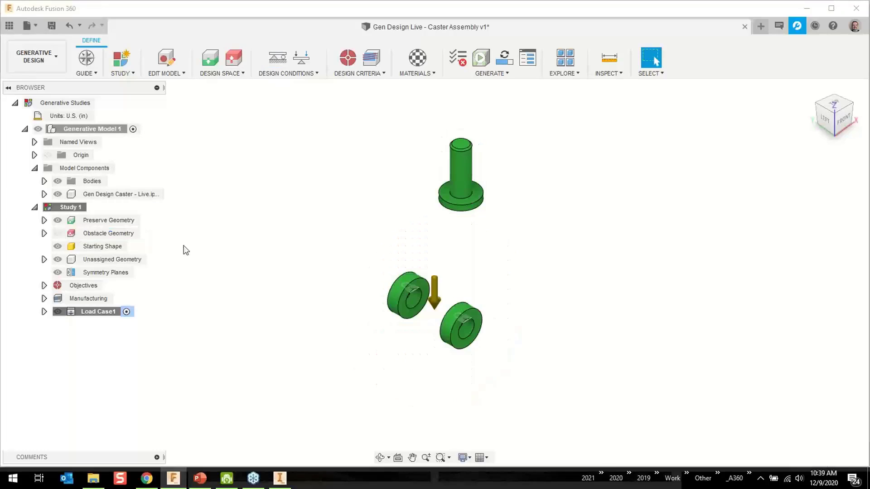
left_click(817, 106)
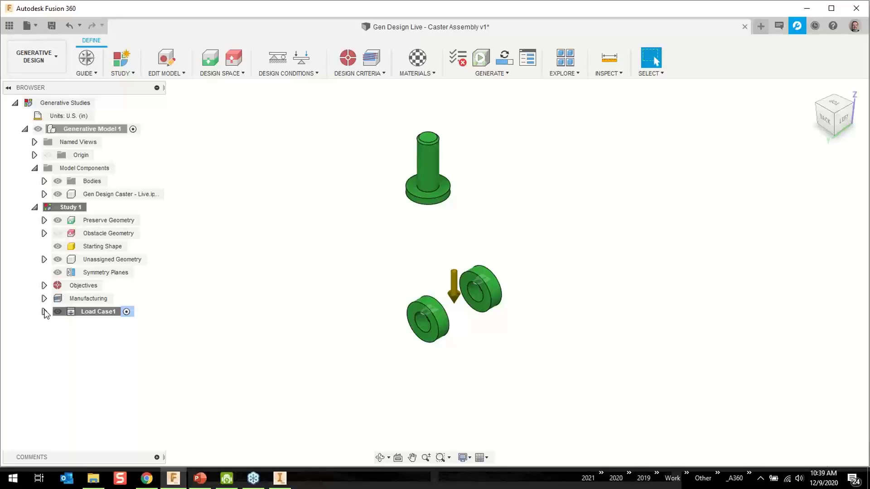
Examine the loads and constraints of Load Case1 and review the gravity load's direction and magnitude, keeping its settings.
left_click(44, 312)
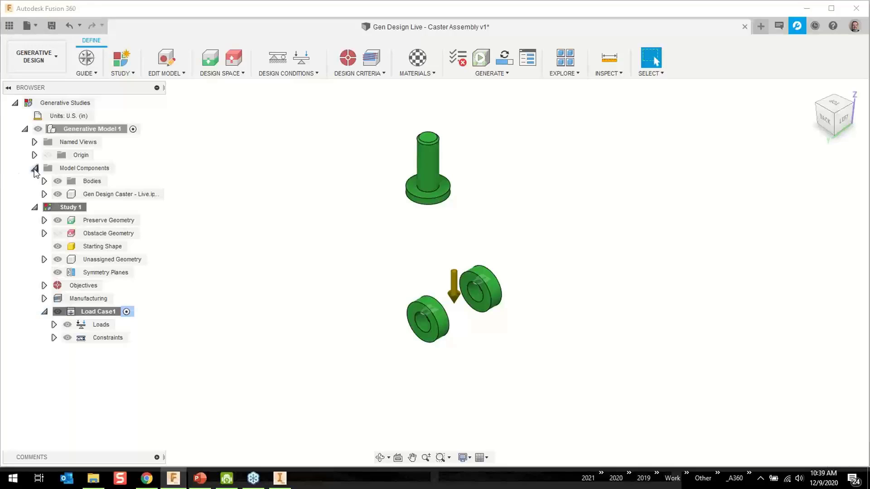
left_click(35, 168)
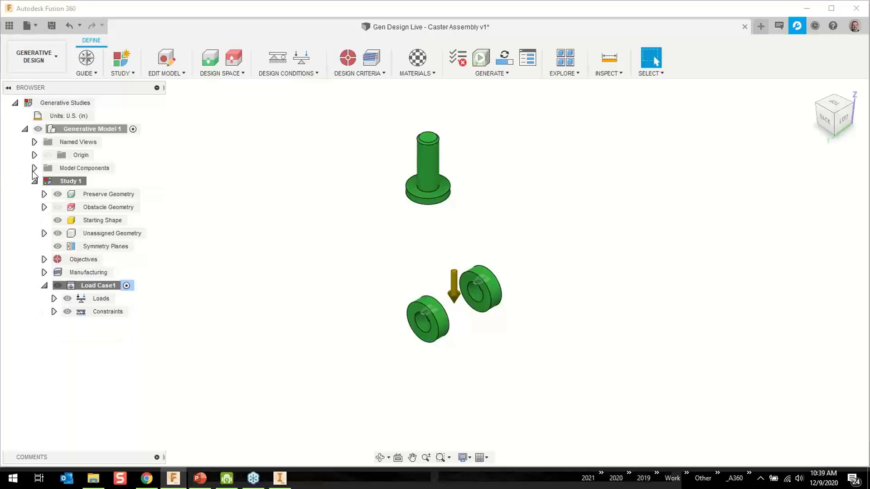
left_click(54, 298)
left_click(55, 324)
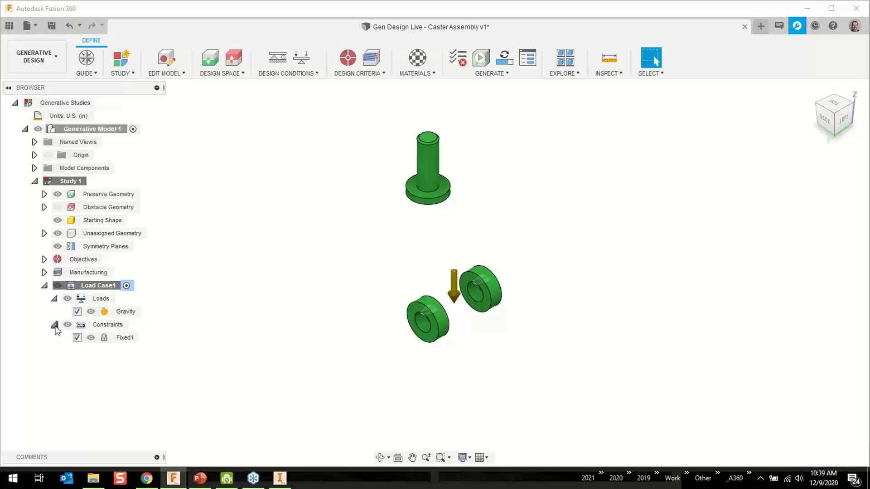
mouse_move(149, 312)
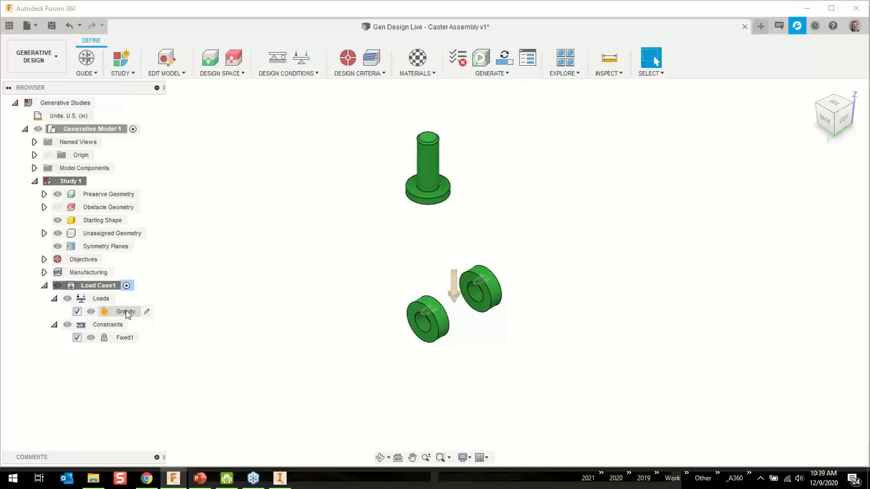
left_click(147, 314)
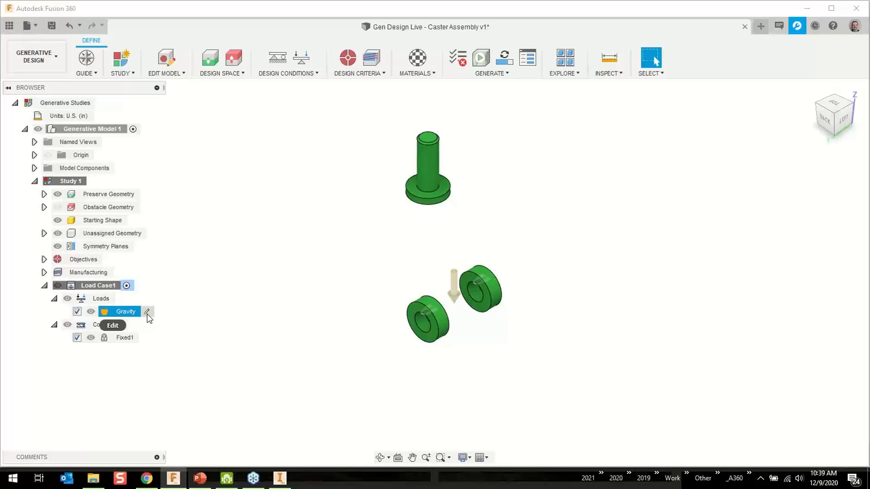
left_click(147, 313)
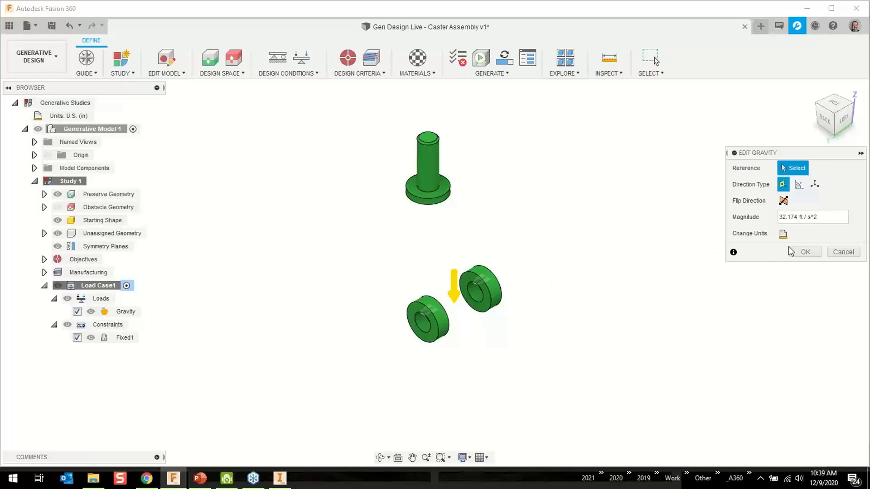
left_click(802, 251)
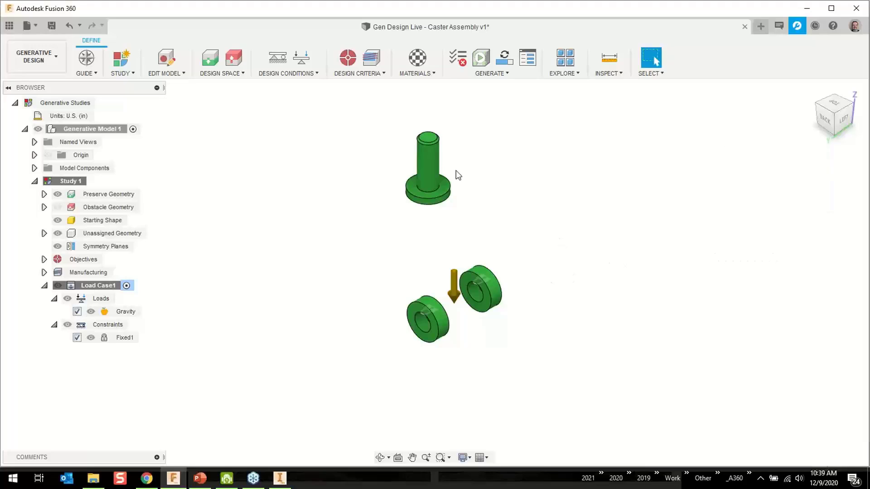
Apply a 100 lbforce structural Force load to the upper face of the flange at the base of the stem.
left_click(314, 74)
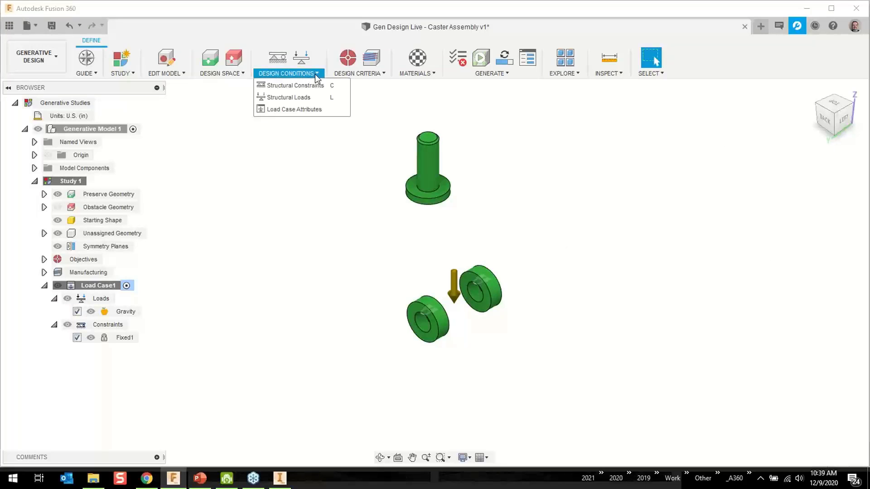
left_click(290, 97)
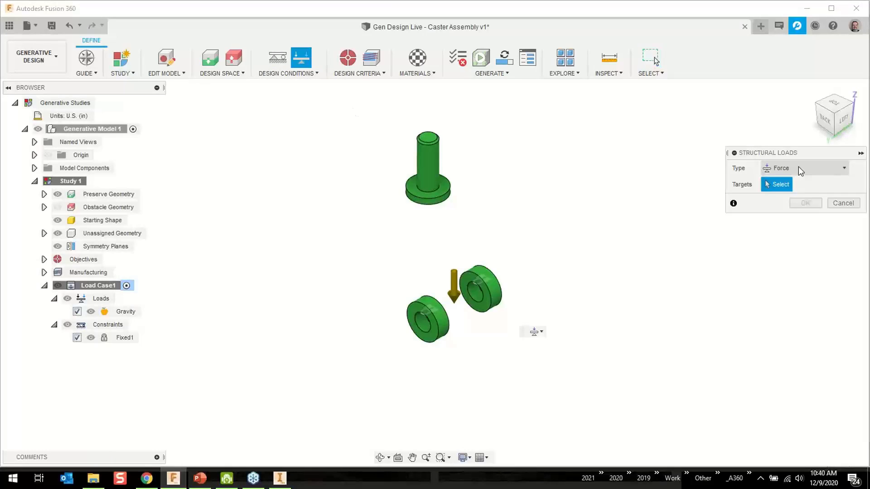
scroll(442, 186, "up", 4)
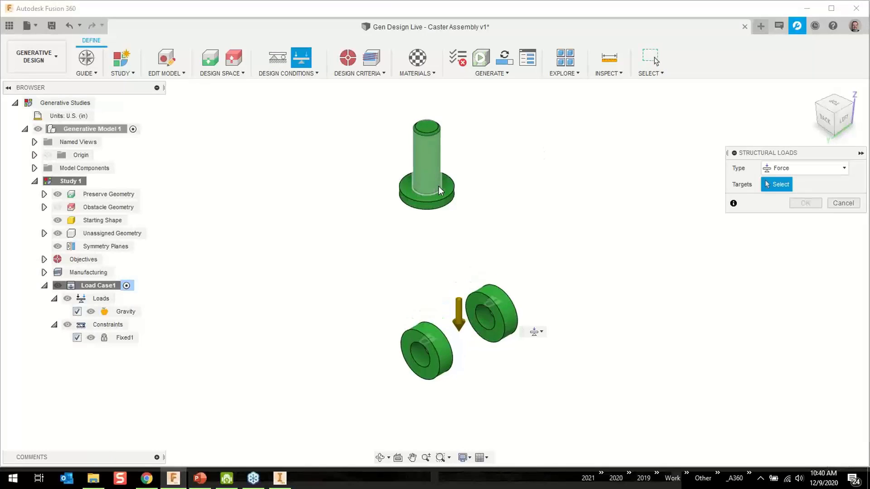
left_click(449, 185)
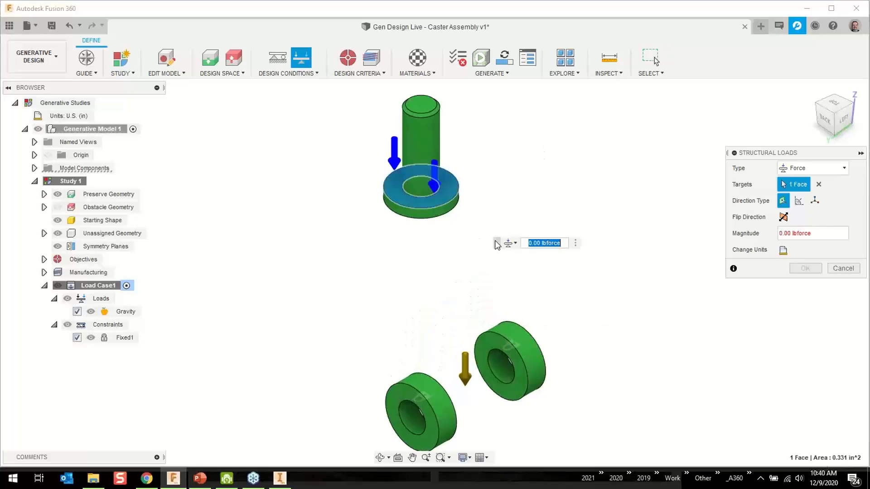
left_click(781, 233)
type("10")
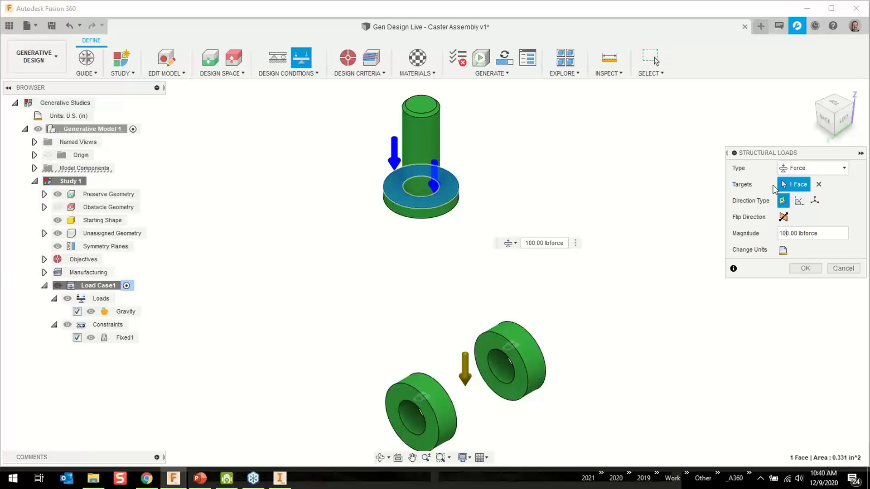
left_click(803, 268)
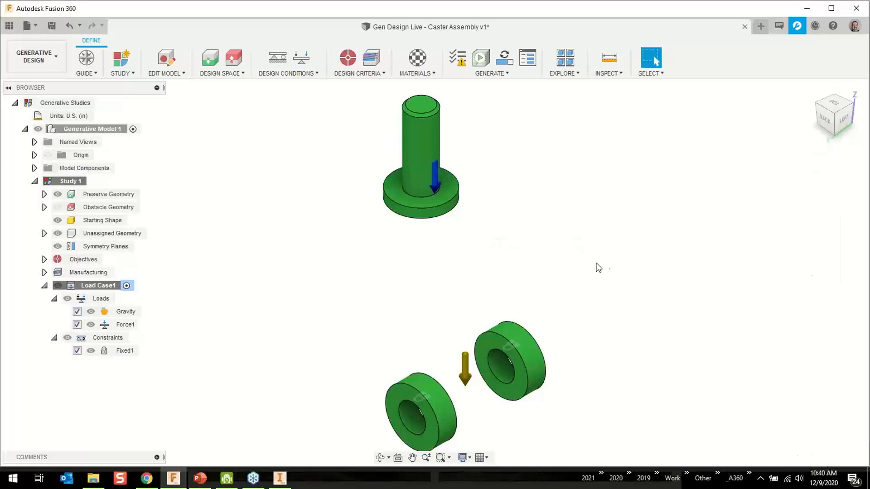
Clone Load Case1 within the study and expand the cloned load case to show its loads and constraints.
left_click(55, 299)
left_click(54, 311)
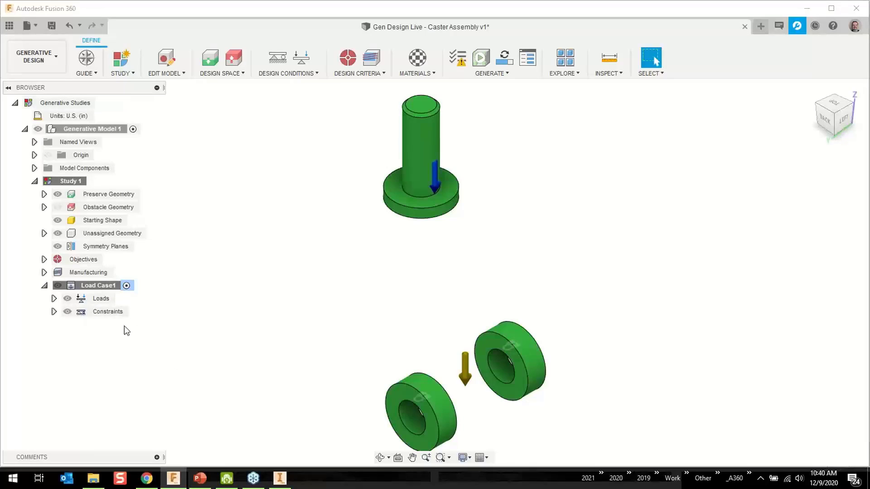
right_click(109, 289)
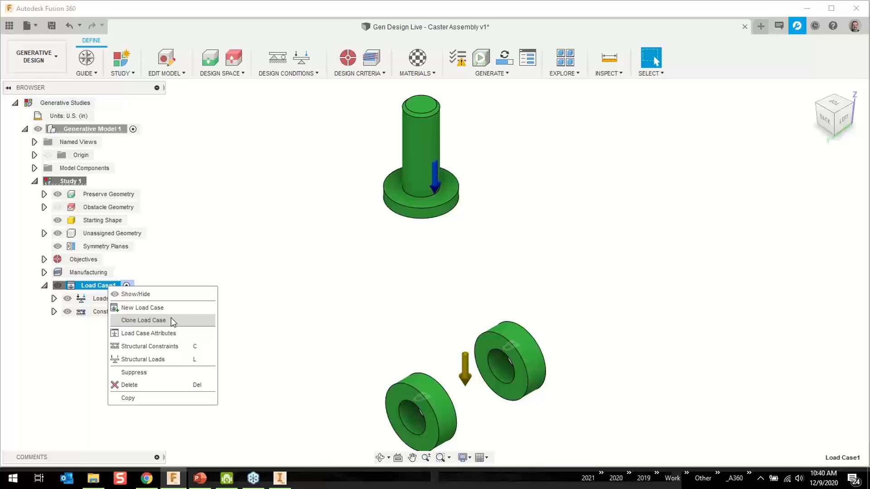
left_click(171, 319)
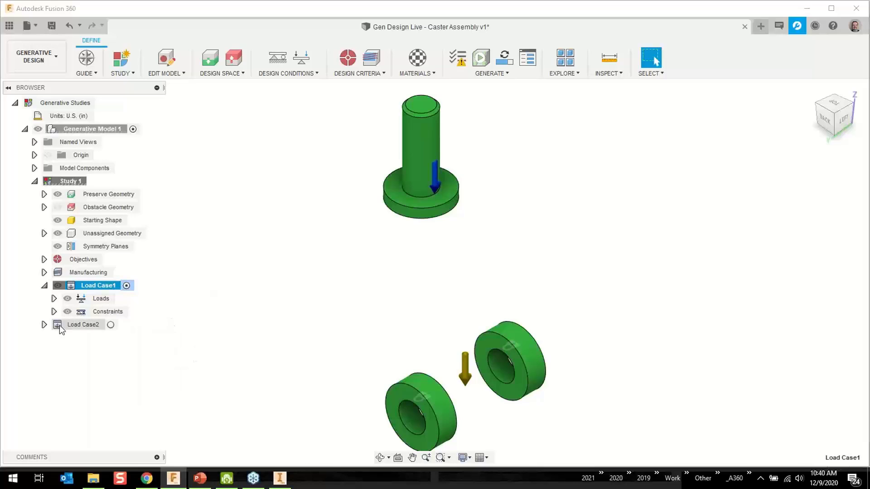
left_click(44, 325)
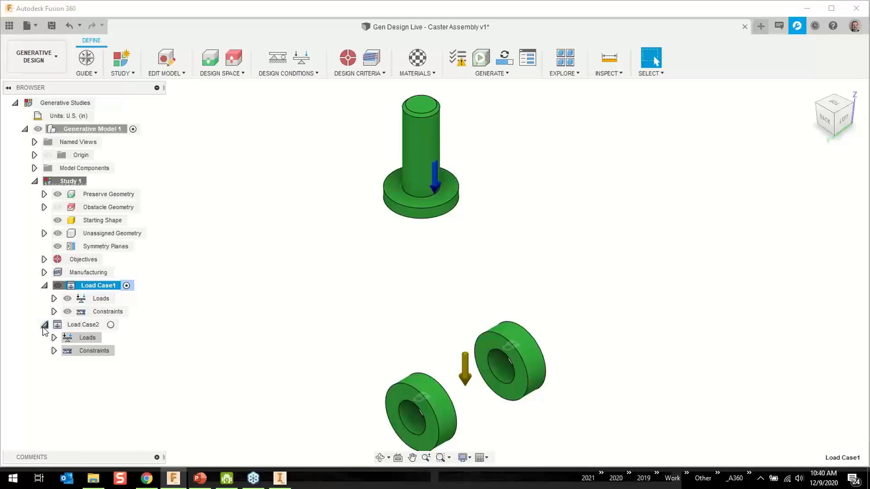
Review the loads and constraints of Load Case2 and make it the active load case.
left_click(54, 337)
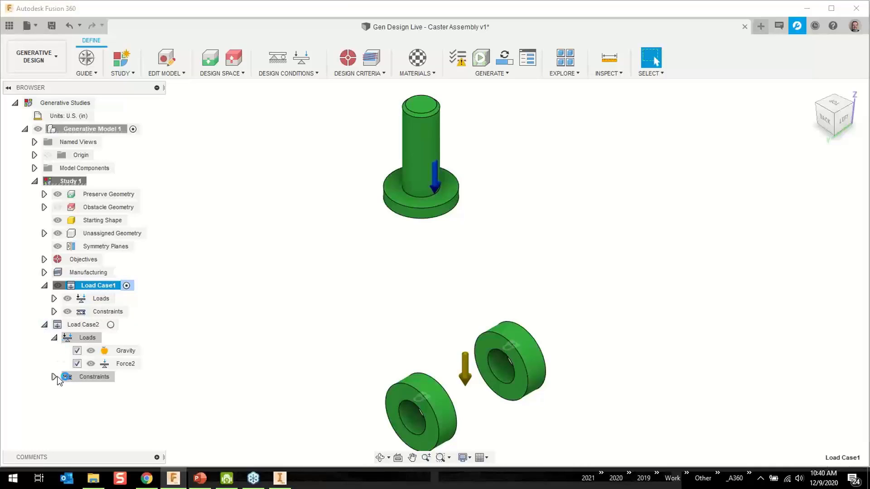
left_click(54, 377)
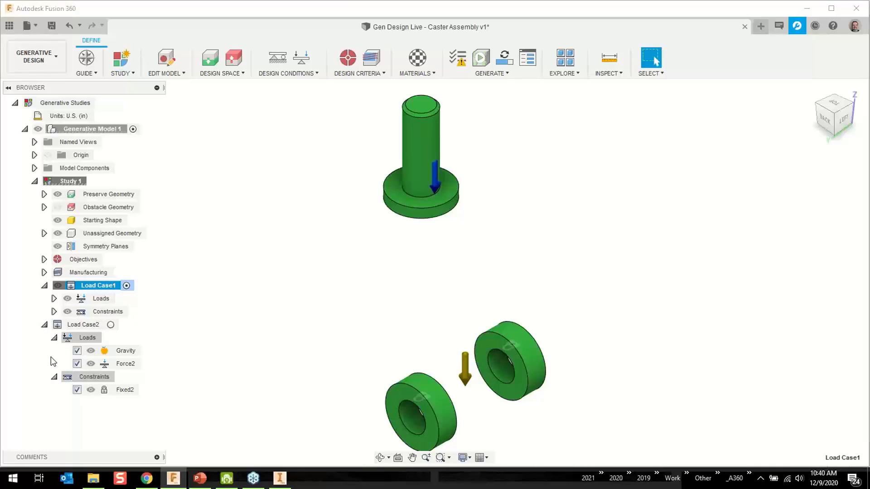
left_click(54, 337)
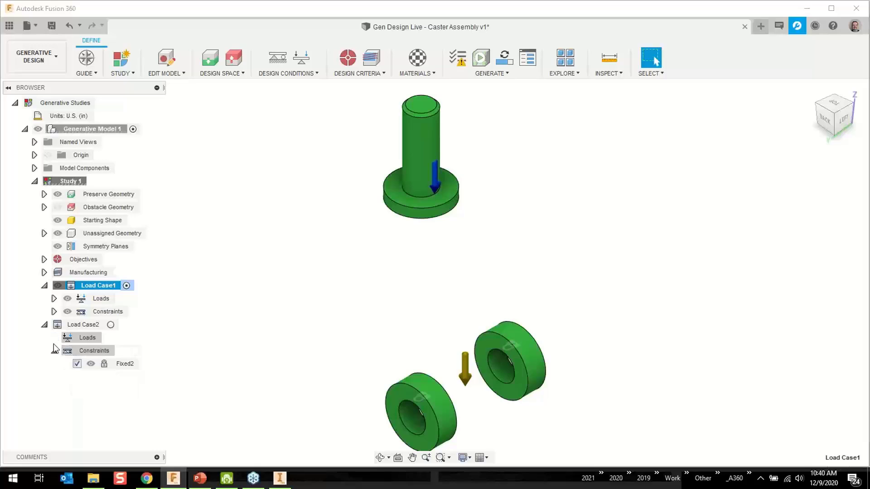
left_click(54, 350)
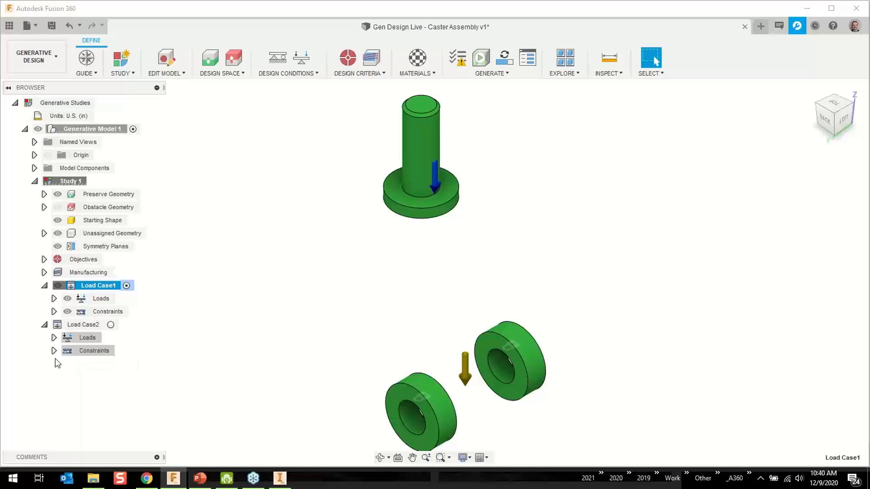
left_click(111, 324)
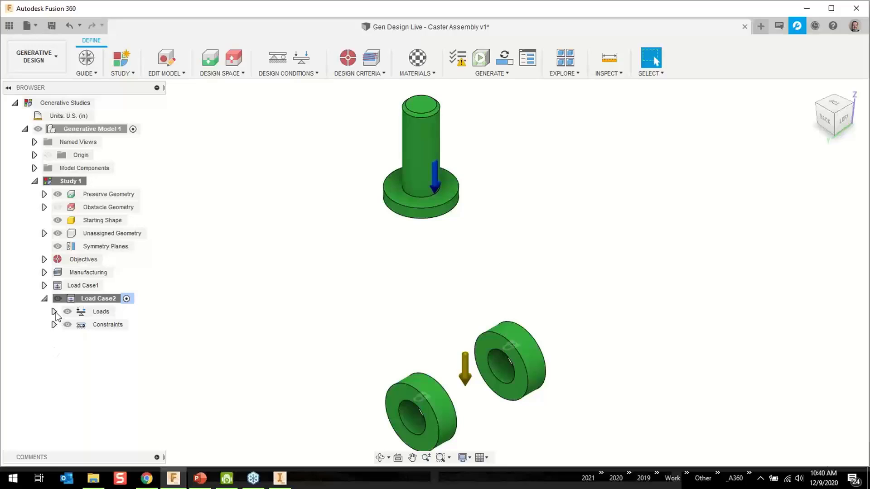
left_click(54, 312)
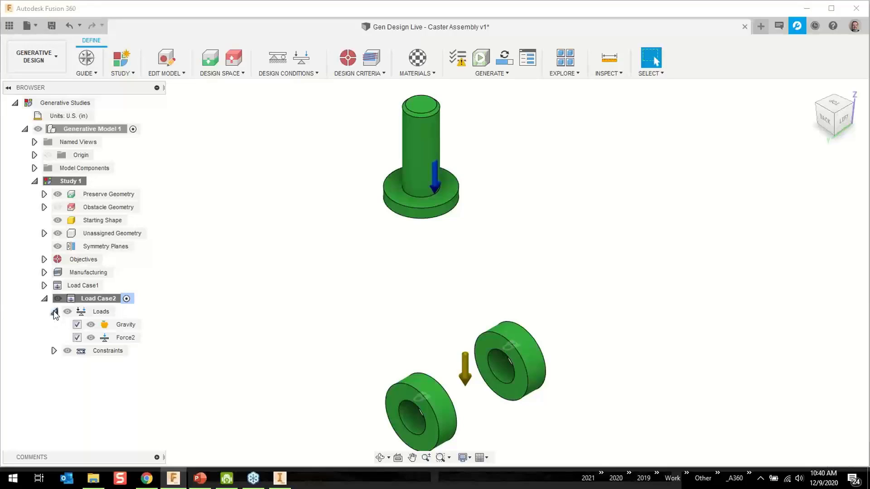
Edit Force2 in Load Case2 to use an angle-based direction with a Y angle of -45 deg.
left_click(124, 339)
left_click(146, 337)
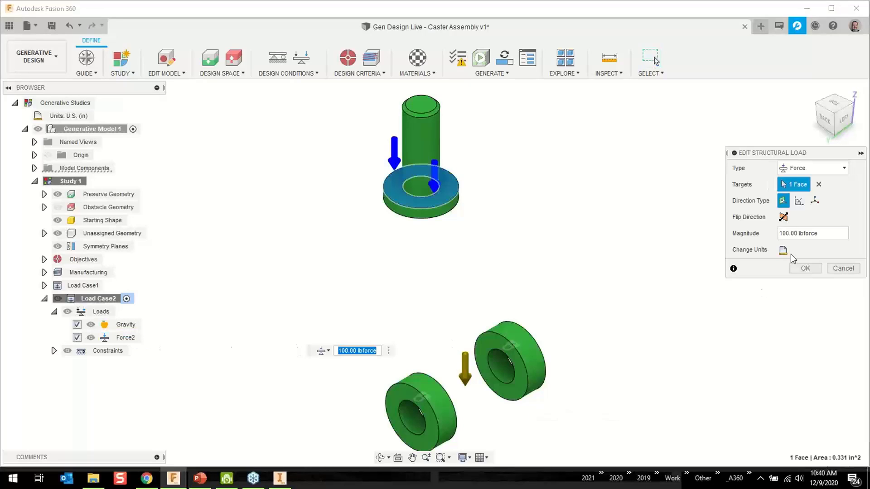
left_click(799, 200)
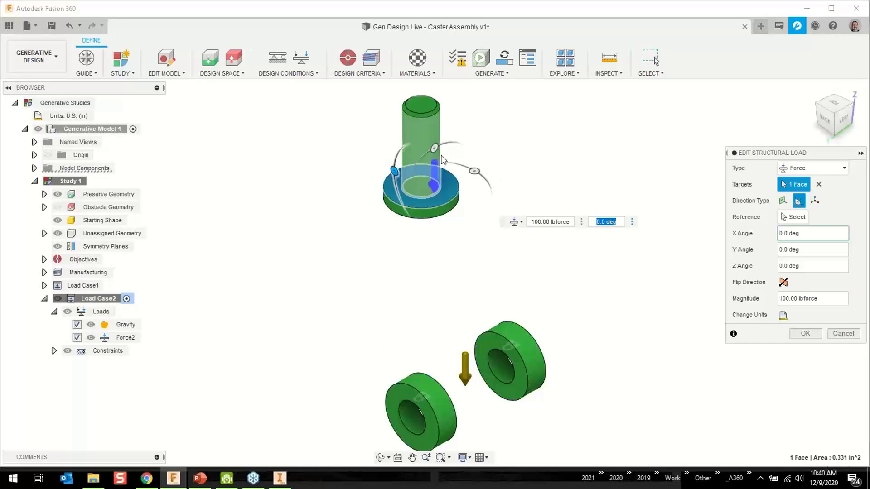
left_click_drag(434, 148, 405, 181)
type("-45")
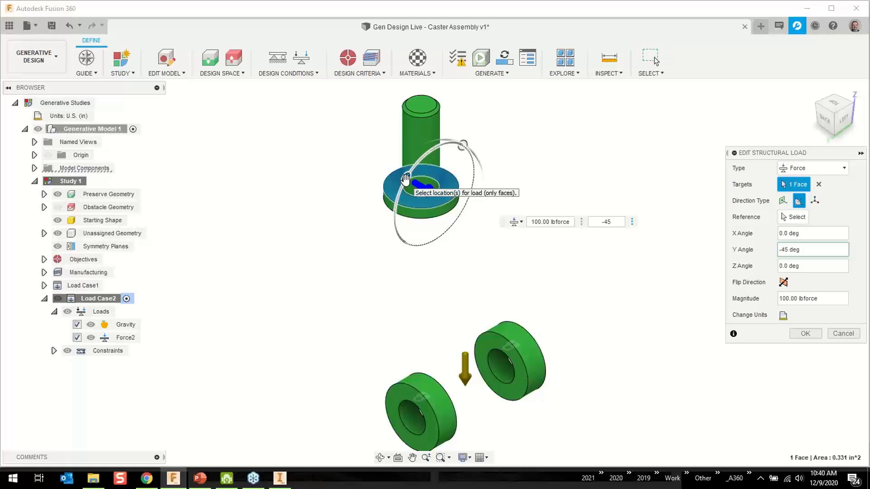
key("Return")
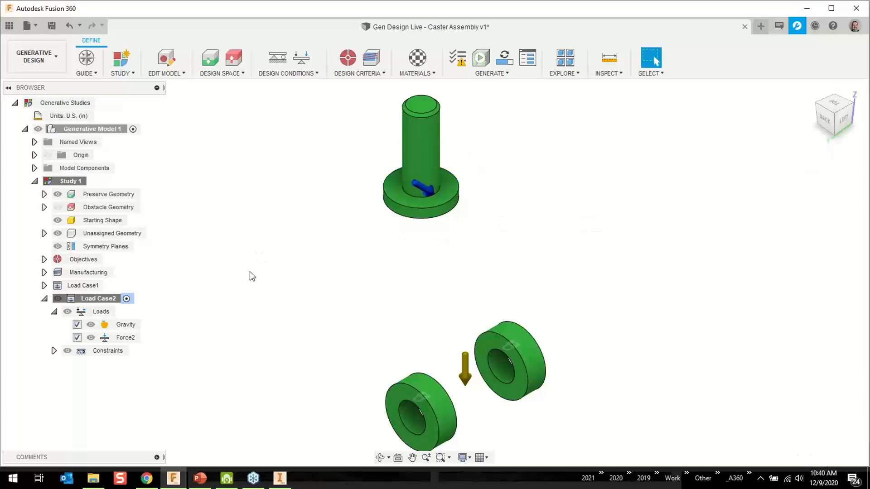
Clone Load Case1 and activate the resulting third load case.
right_click(87, 286)
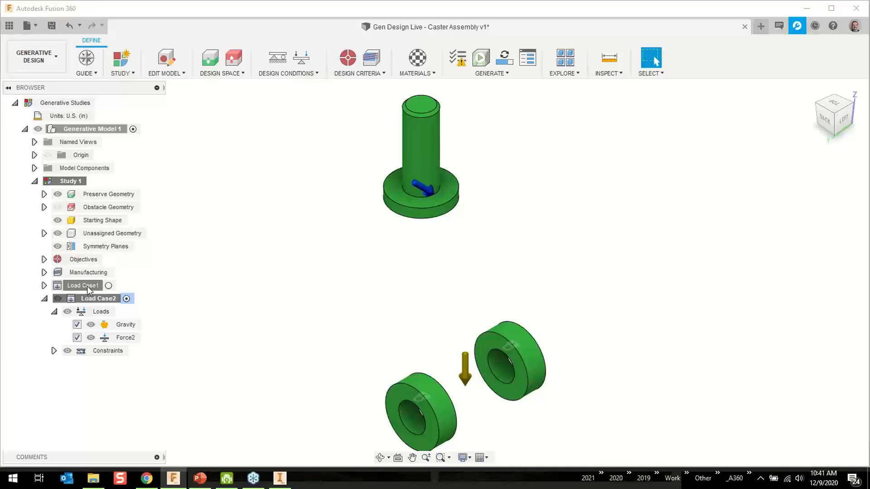
right_click(99, 289)
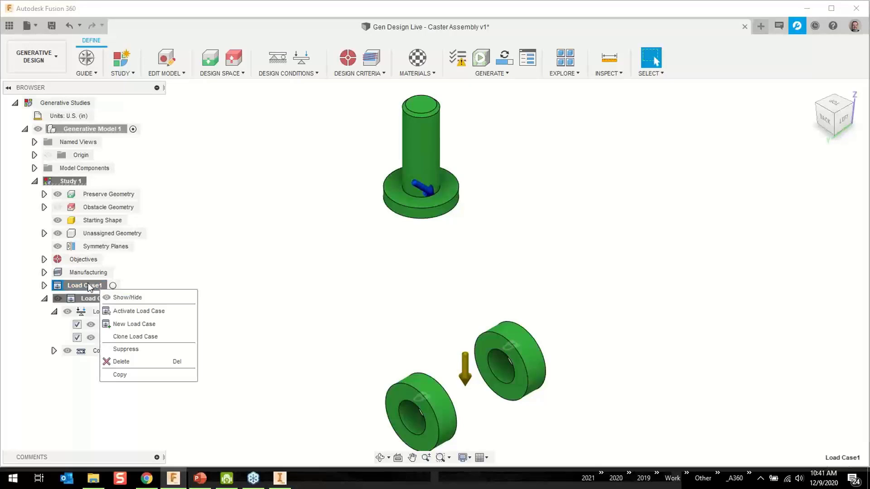
left_click(137, 336)
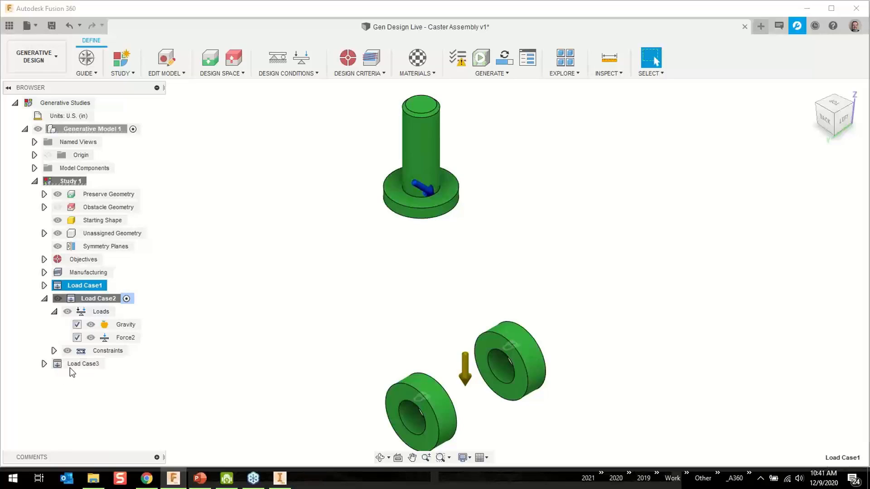
left_click(111, 364)
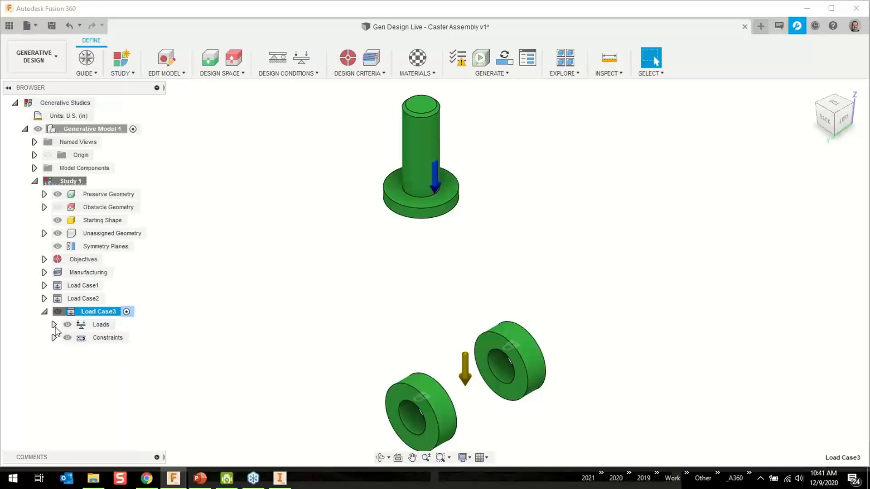
Edit Force3 in Load Case3 to use an angle-based direction, tilted by a positive Y angle opposite to Load Case2's force.
left_click(55, 325)
right_click(125, 352)
left_click(149, 351)
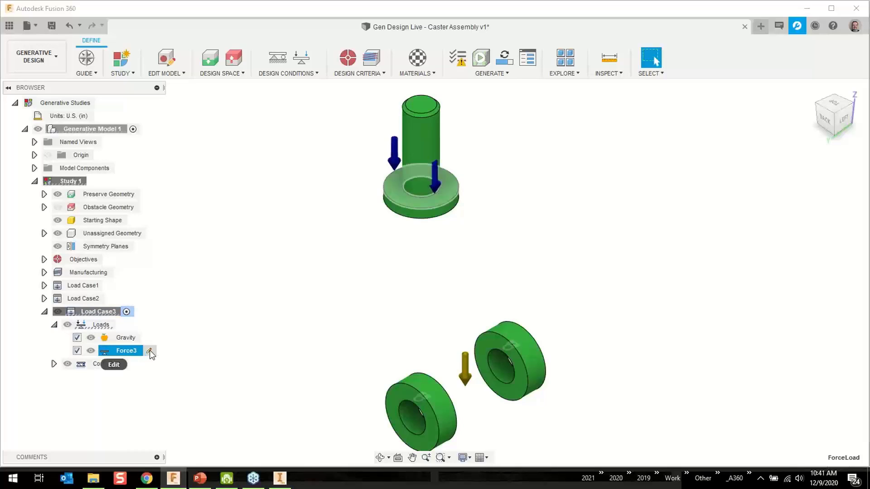
left_click(149, 352)
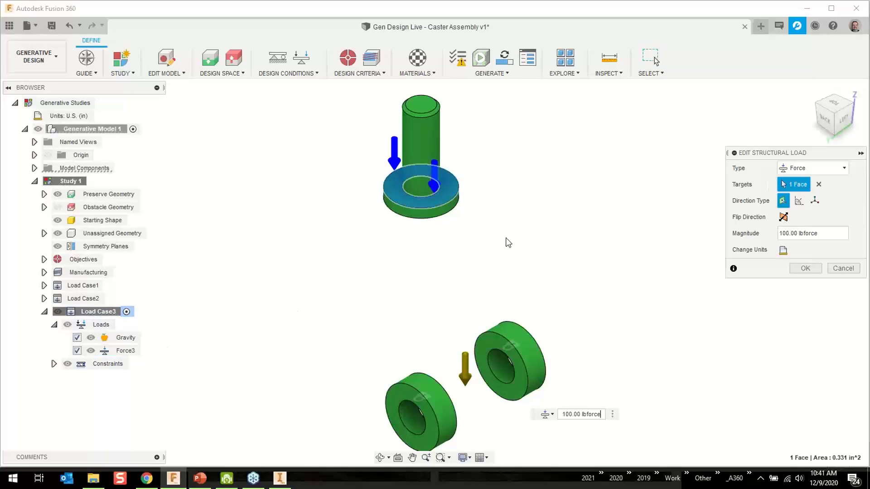
left_click(799, 201)
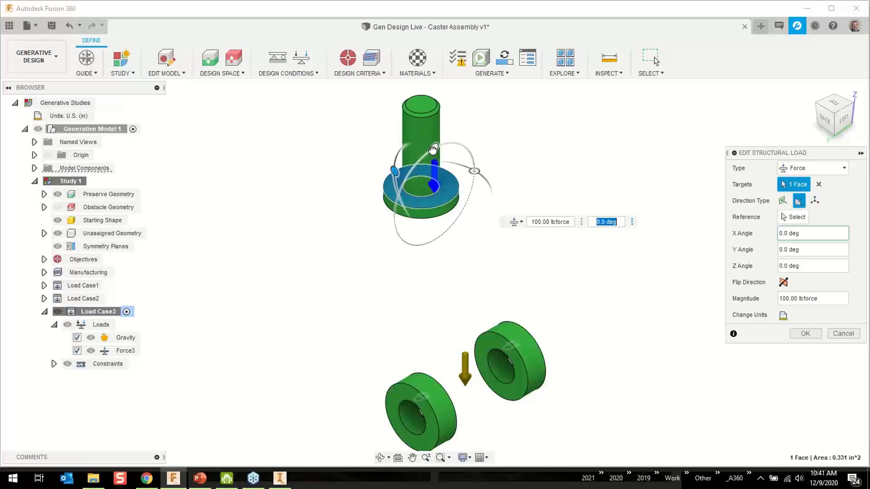
left_click_drag(432, 149, 466, 143)
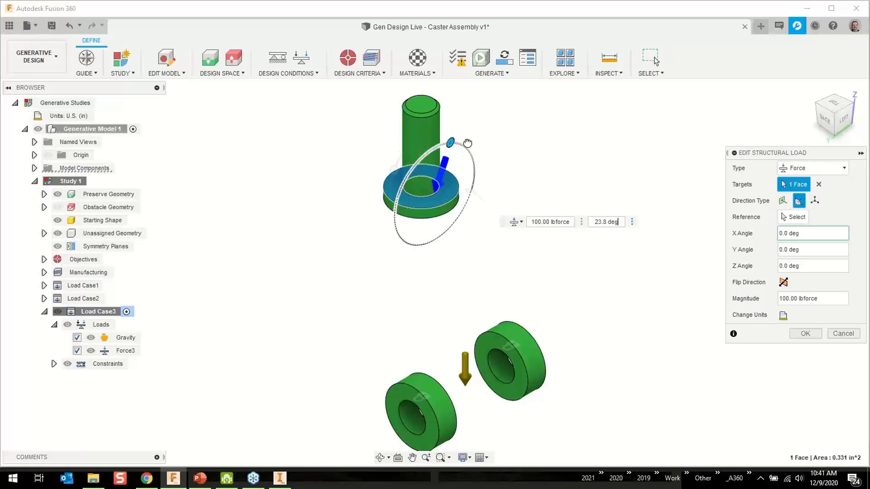
key("Return")
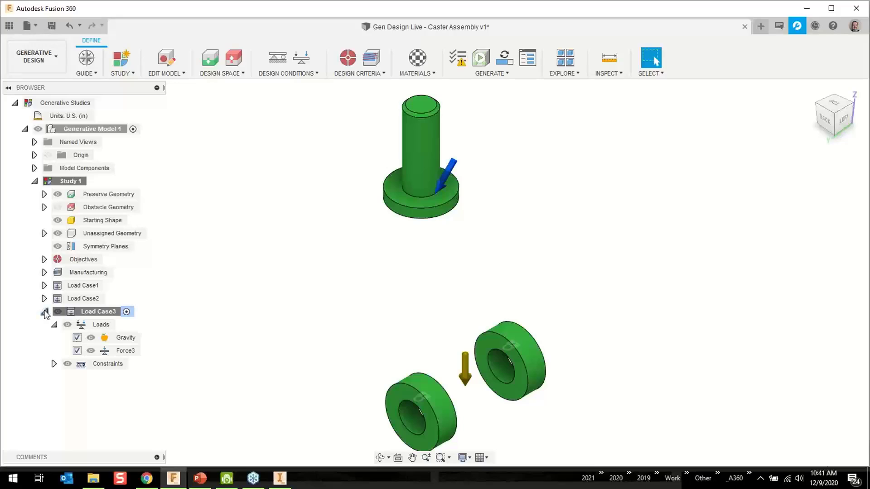
Clone Load Case1 again and activate the resulting fourth load case.
left_click(44, 311)
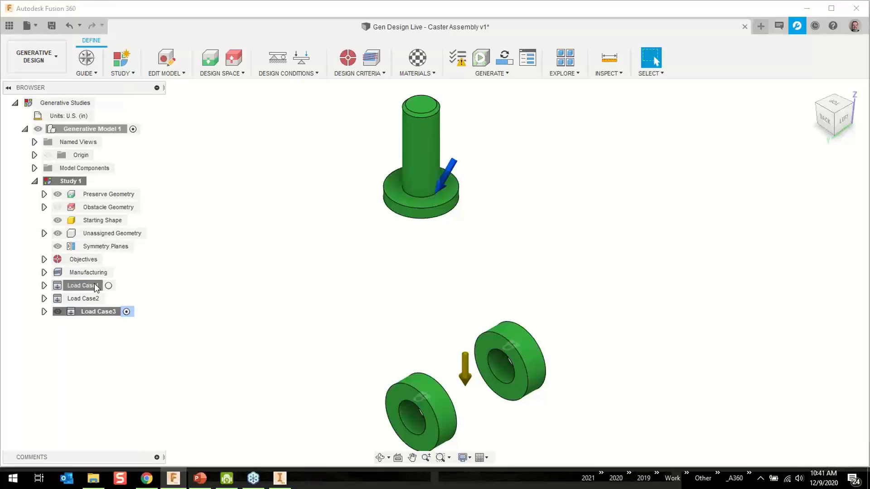
right_click(94, 284)
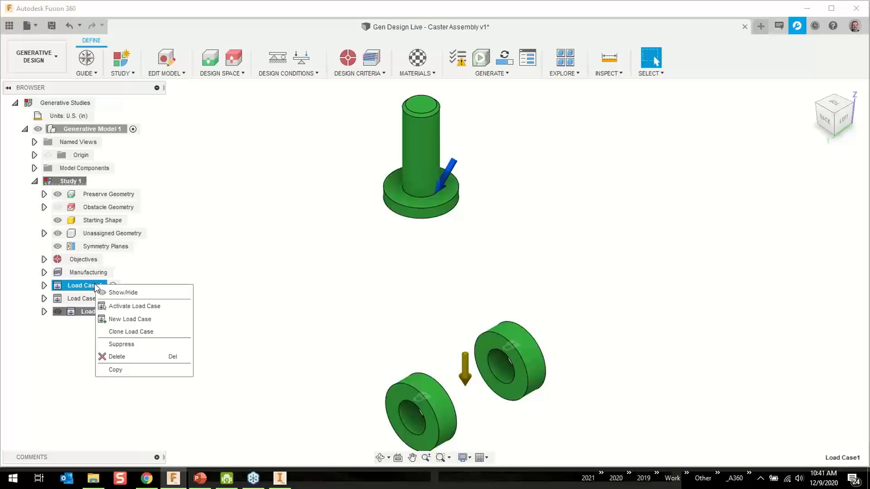
left_click(123, 332)
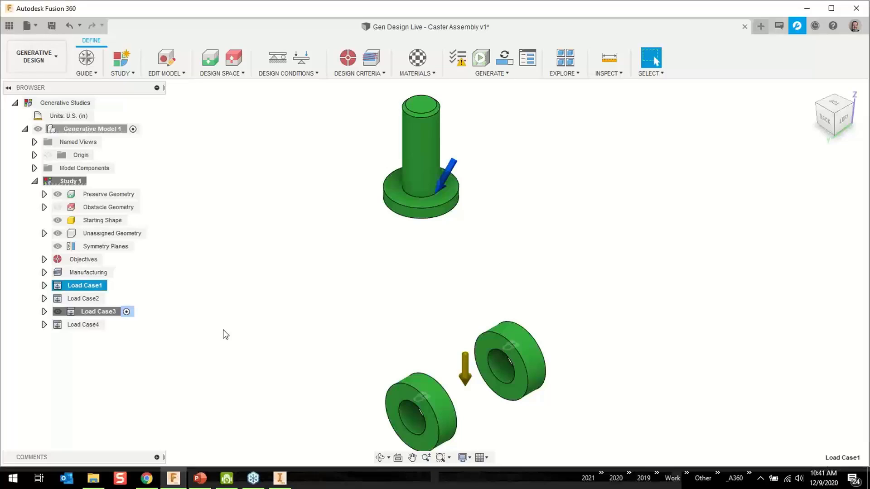
double_click(97, 325)
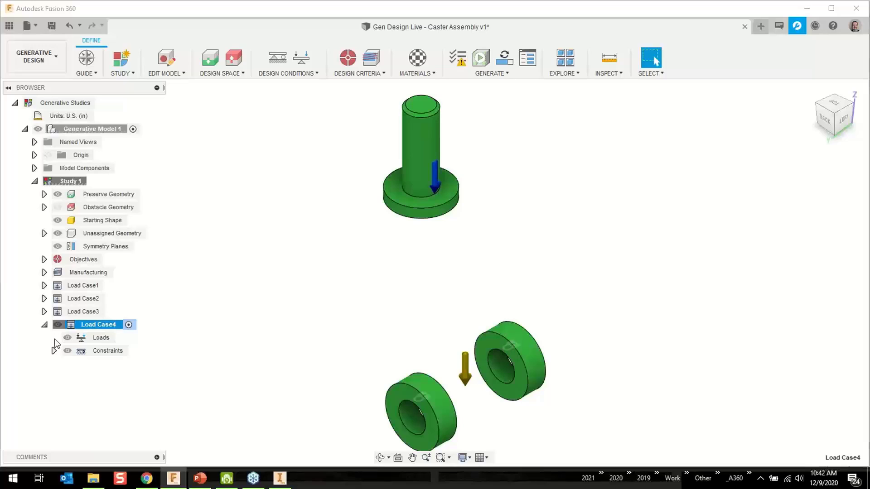
Edit Force4 in Load Case4 to use an angle-based direction with an X angle of 45 deg.
left_click(54, 338)
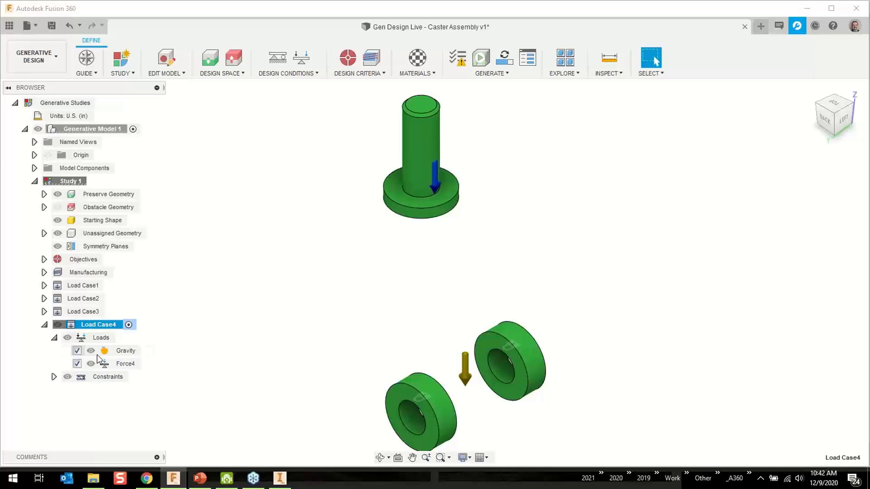
left_click(149, 364)
left_click(149, 364)
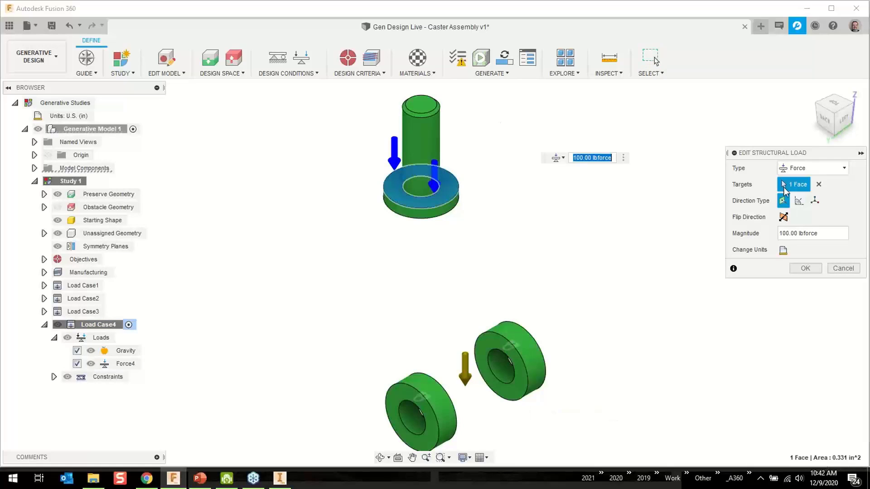
left_click(799, 201)
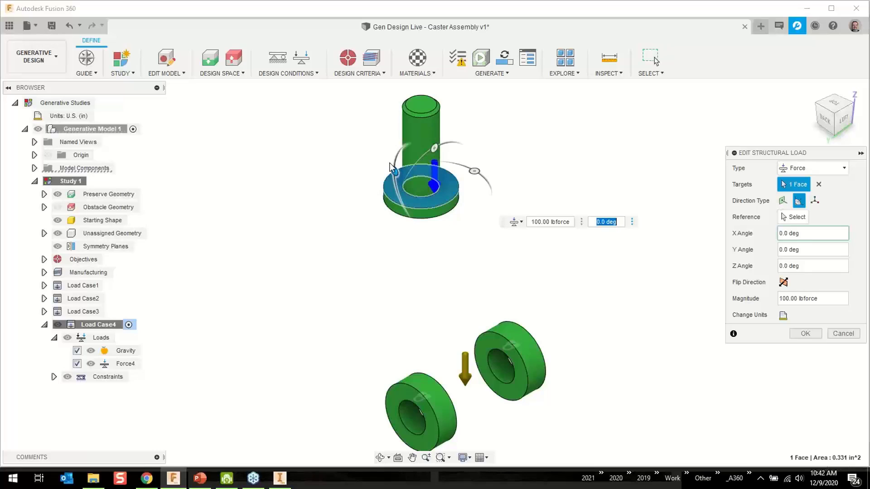
middle_click_drag(389, 164, 448, 227, "shift")
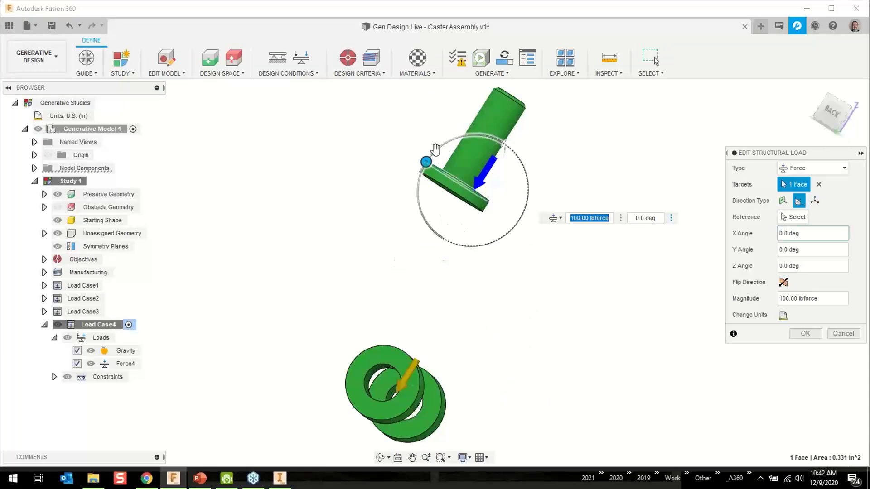
left_click_drag(434, 155, 447, 139)
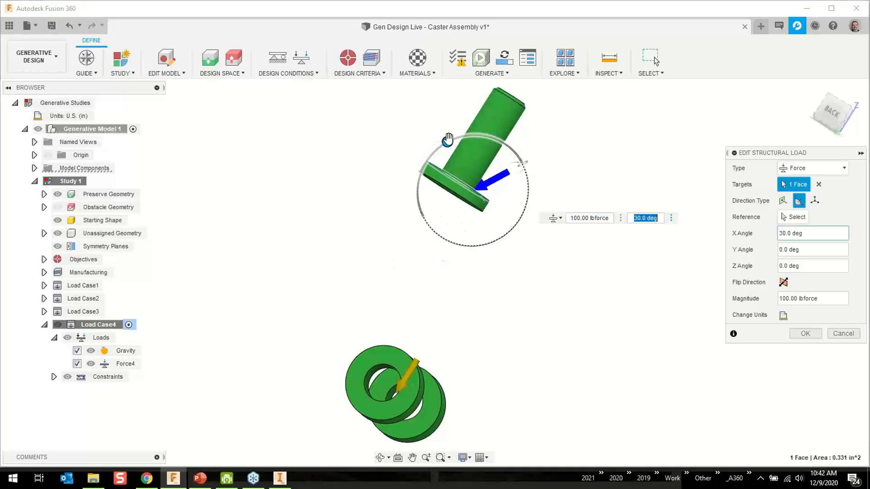
type("45")
key("Return")
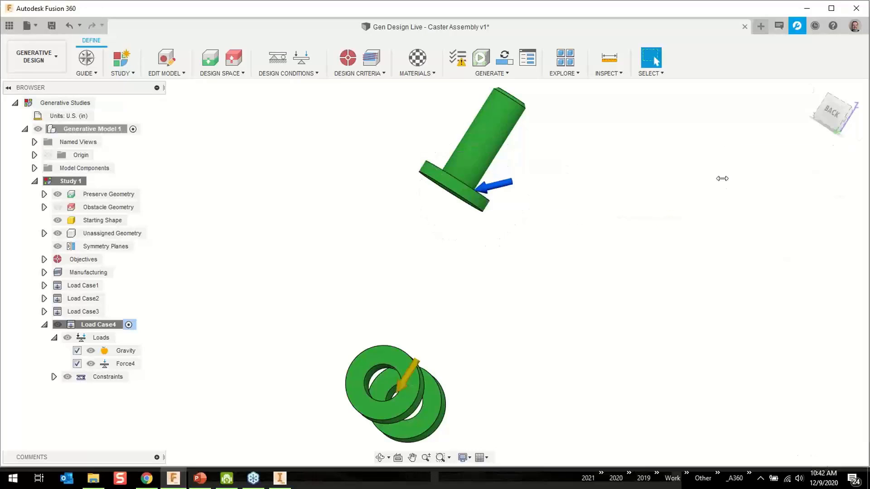
Clone Load Case1 once more to add a fifth load case.
left_click(810, 89)
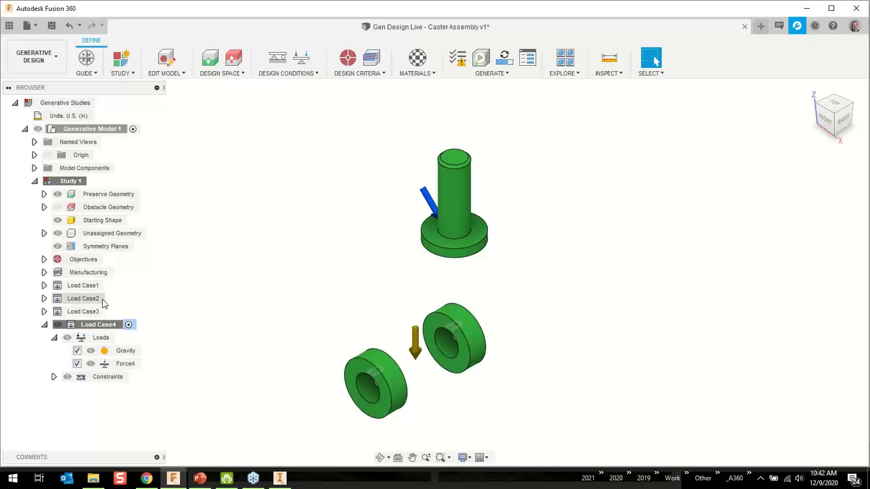
left_click(83, 285)
right_click(81, 285)
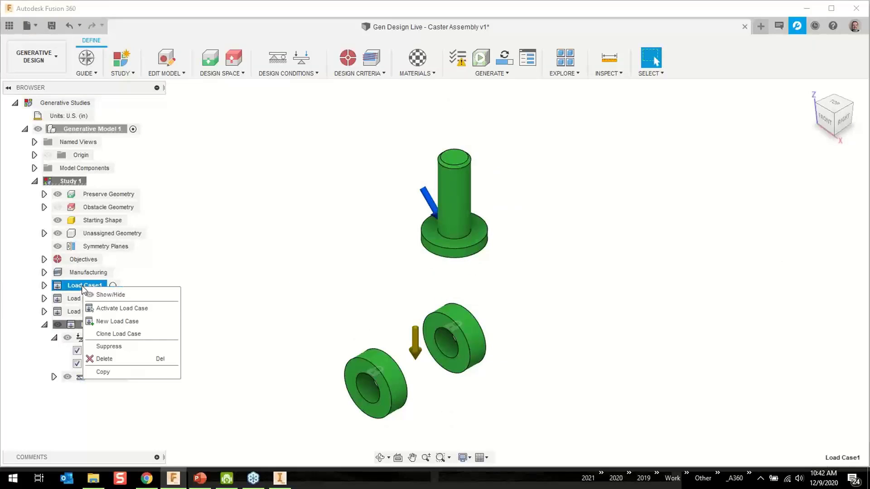
left_click(115, 334)
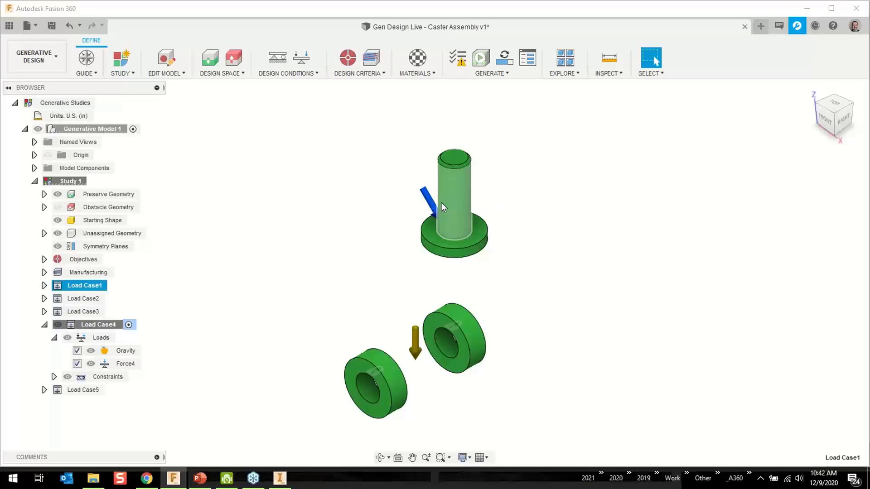
Edit Force4 in Load Case4 to set its X angle to -45 deg.
middle_click_drag(335, 225, 359, 219, "shift")
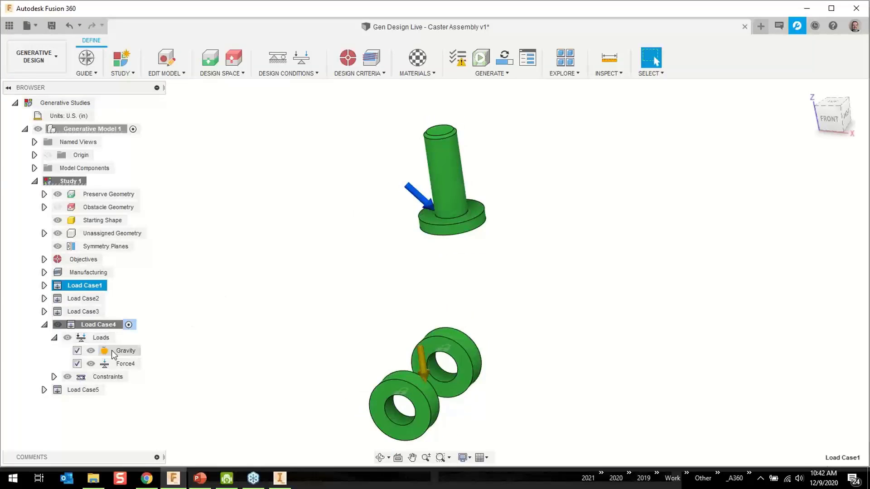
left_click(146, 364)
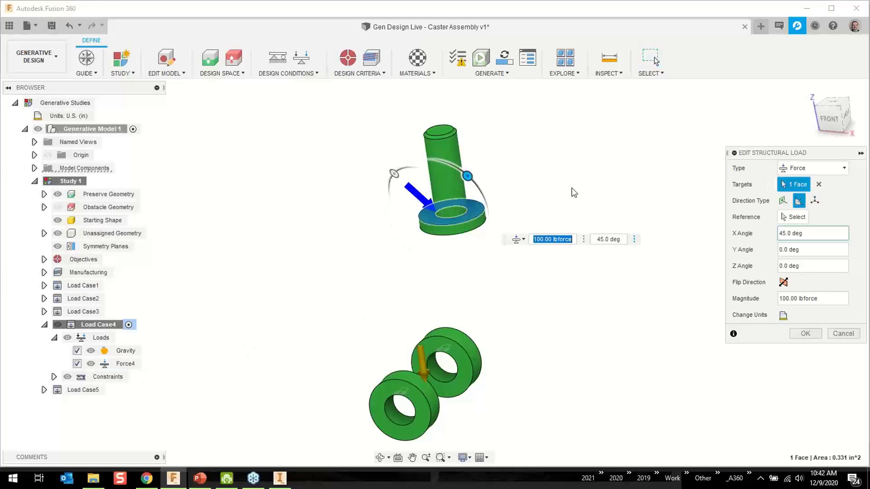
left_click(780, 233)
type("-")
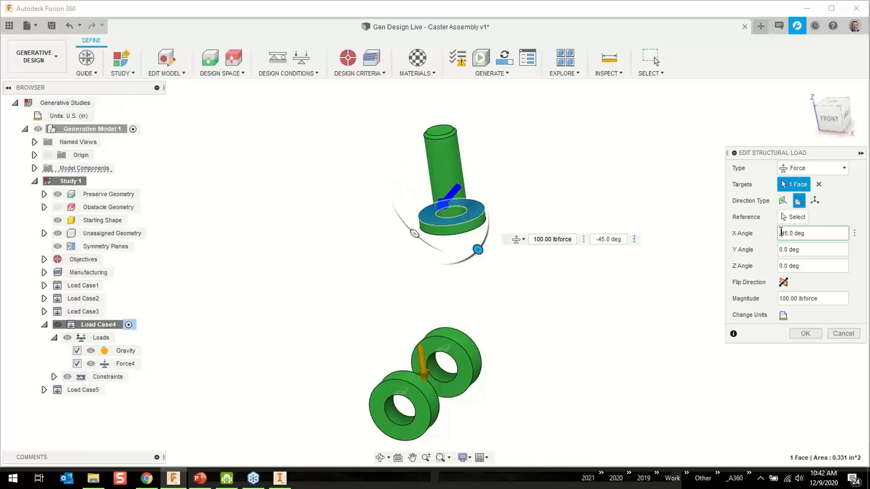
left_click(805, 334)
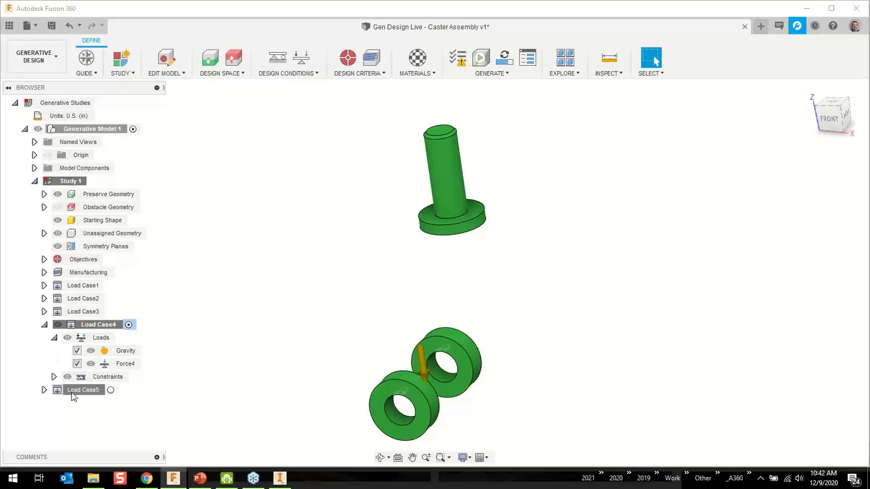
Activate Load Case5 and expand its loads.
left_click(108, 392)
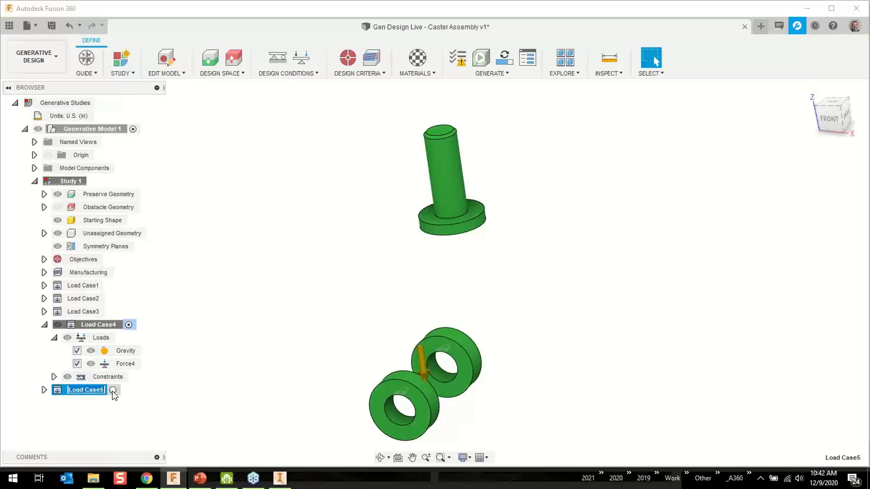
left_click(112, 391)
left_click(54, 350)
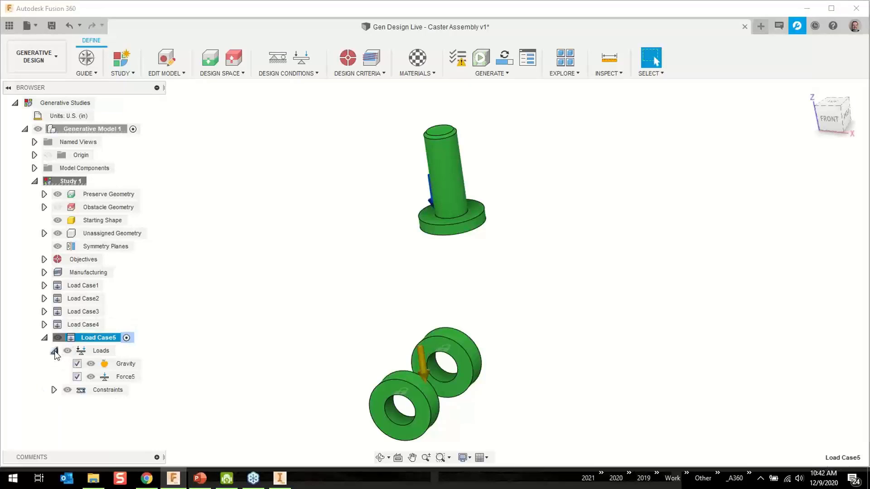
Change Force5 in Load Case5 to a Moment load of 100 lbforce in on the stem's cylindrical face.
left_click(146, 376)
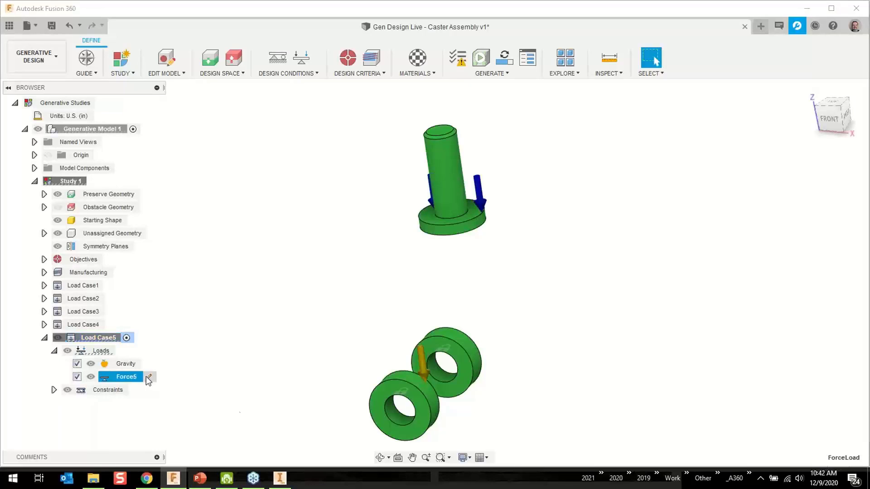
left_click(818, 183)
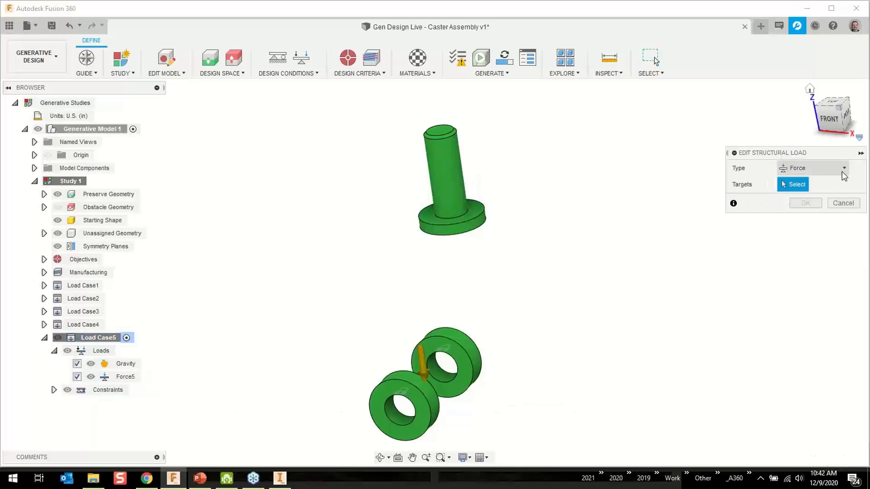
left_click(840, 170)
left_click(810, 206)
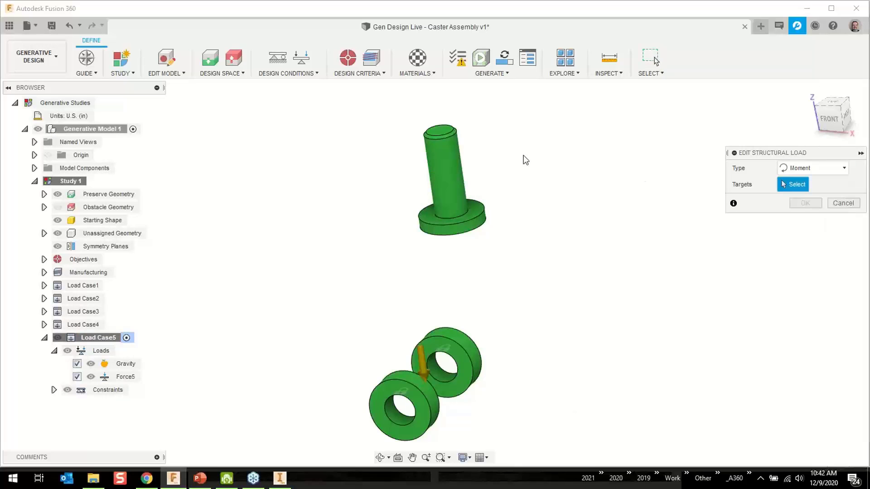
left_click(457, 160)
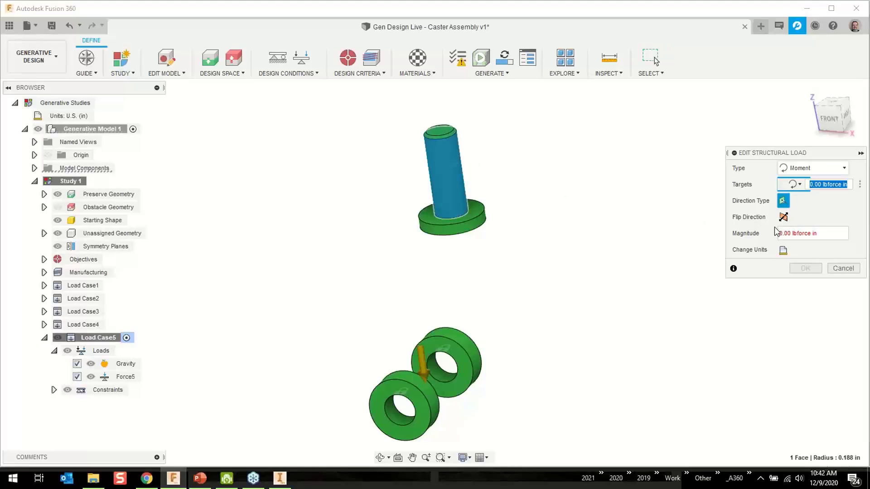
type("10")
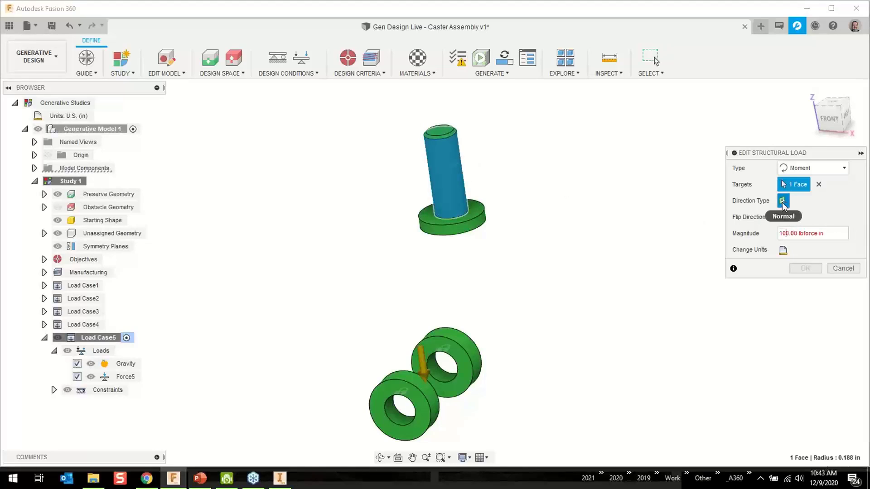
left_click(809, 267)
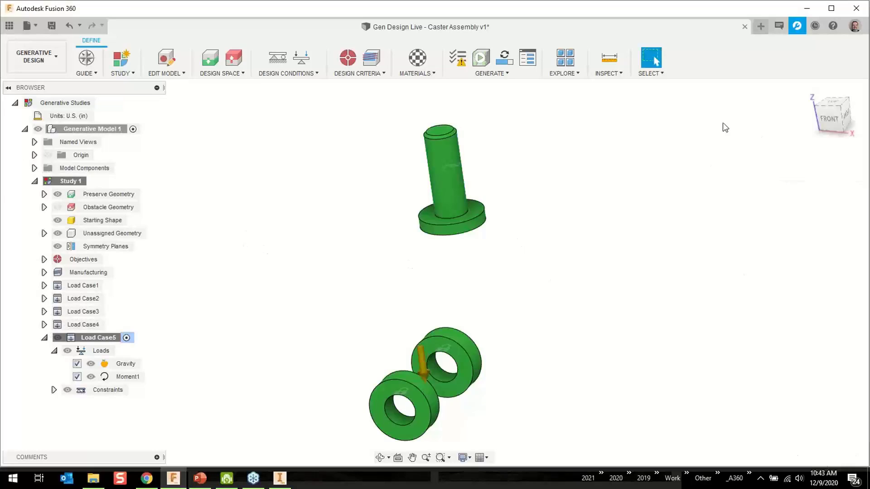
left_click(809, 90)
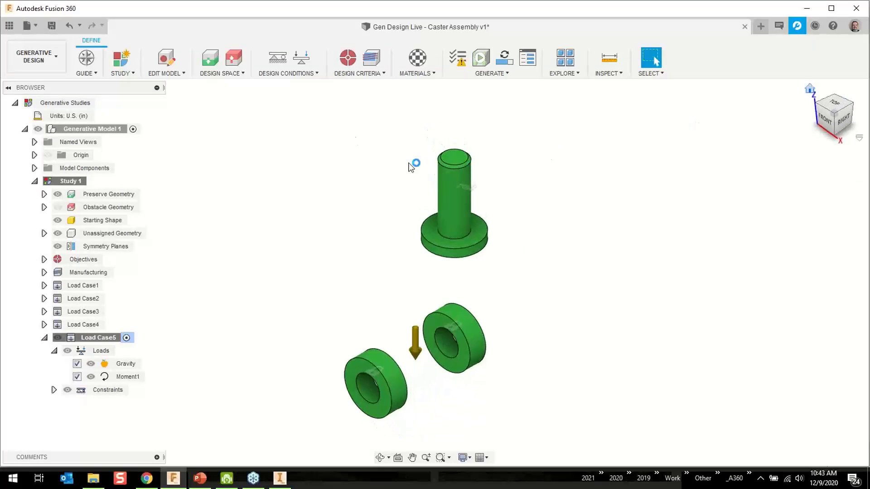
Compare the Maximize Stiffness objective, and set the study's objective to Minimize Mass.
left_click(350, 59)
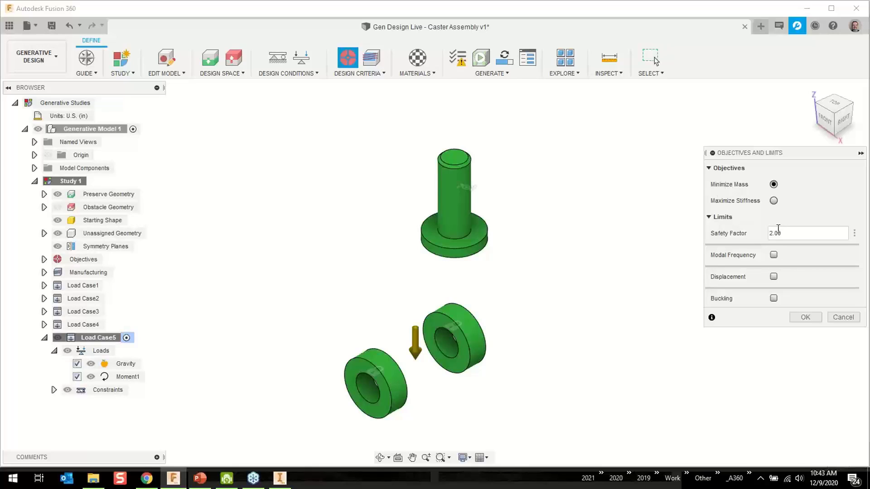
left_click(773, 201)
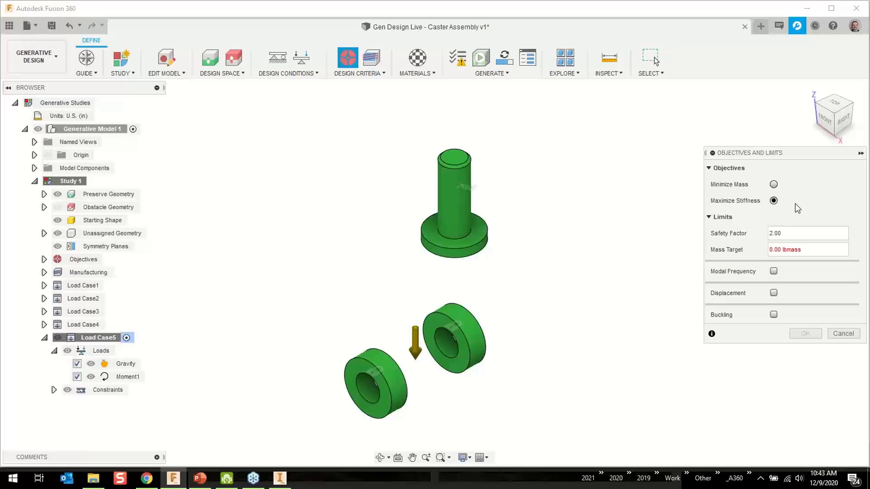
left_click(774, 184)
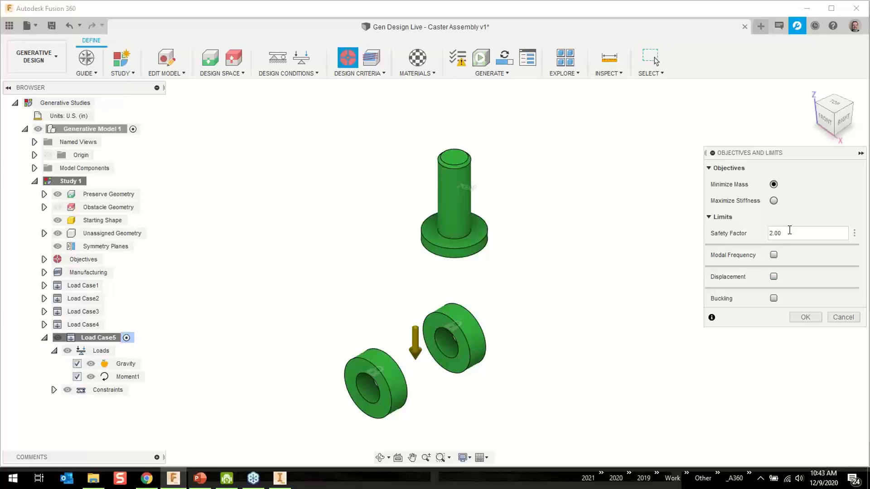
left_click(805, 317)
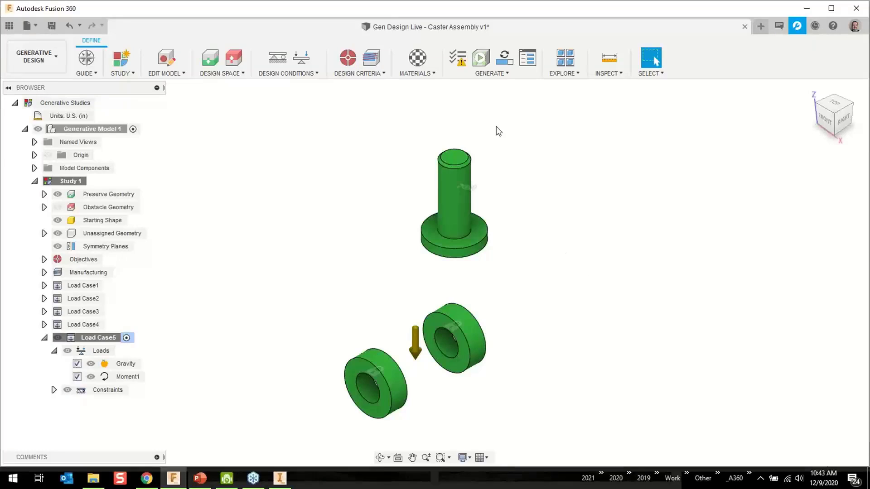
Enable costing in the study's manufacturing settings.
left_click(371, 57)
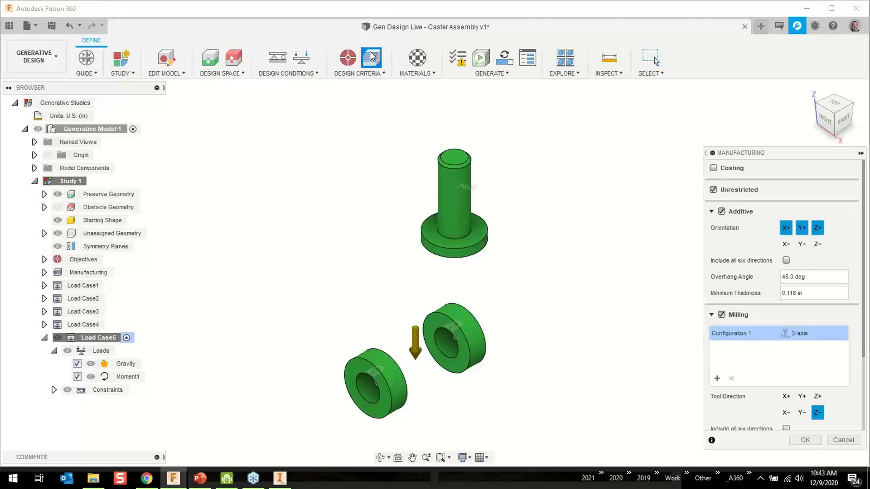
left_click(713, 168)
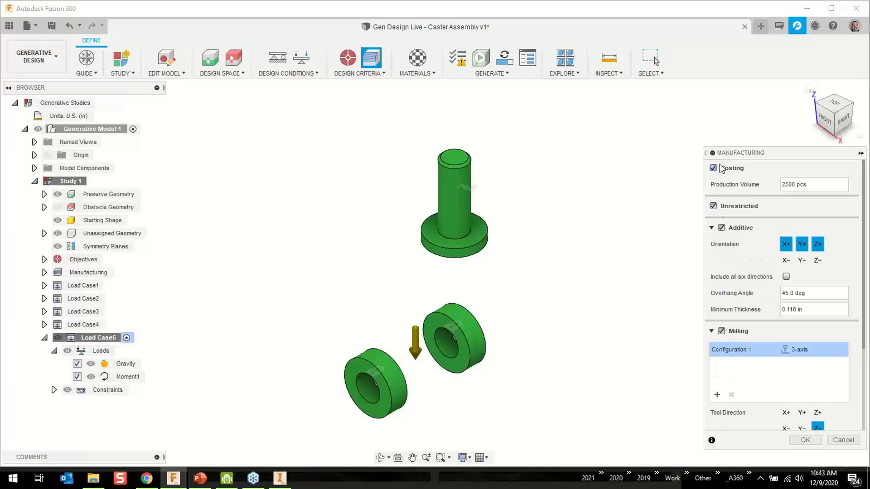
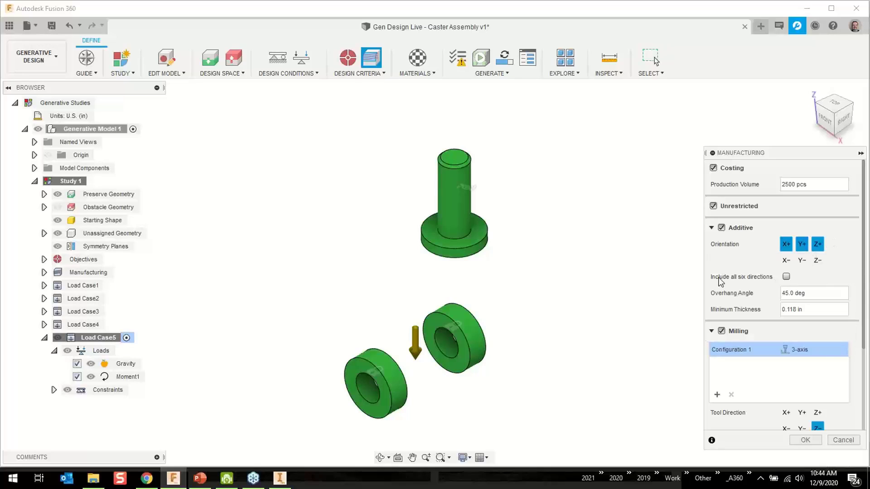
Keep milling Configuration 1 as 3-axis and set its tool directions to X-, Y+ and Y-, removing Z-.
scroll(745, 266, "down", 2)
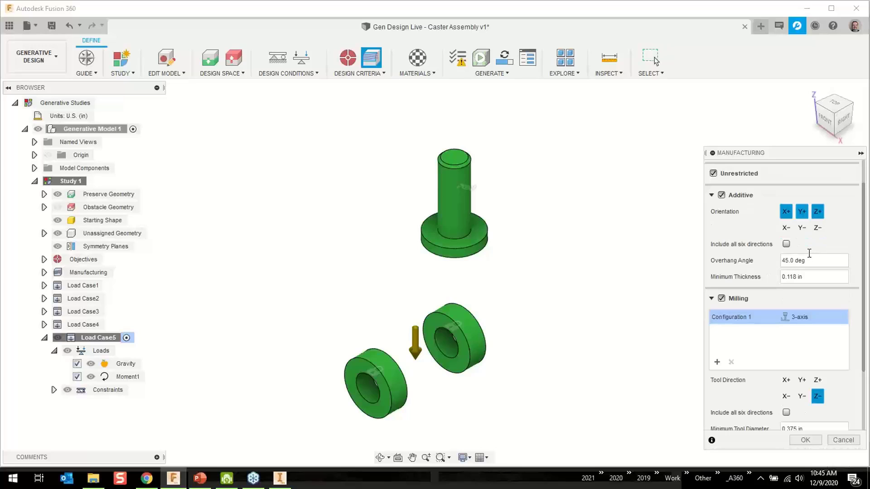
scroll(750, 264, "down", 2)
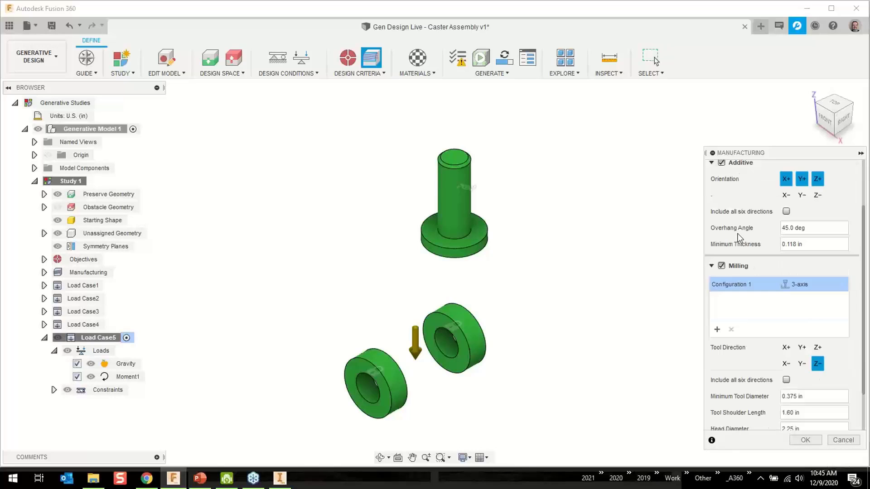
scroll(748, 262, "down", 1)
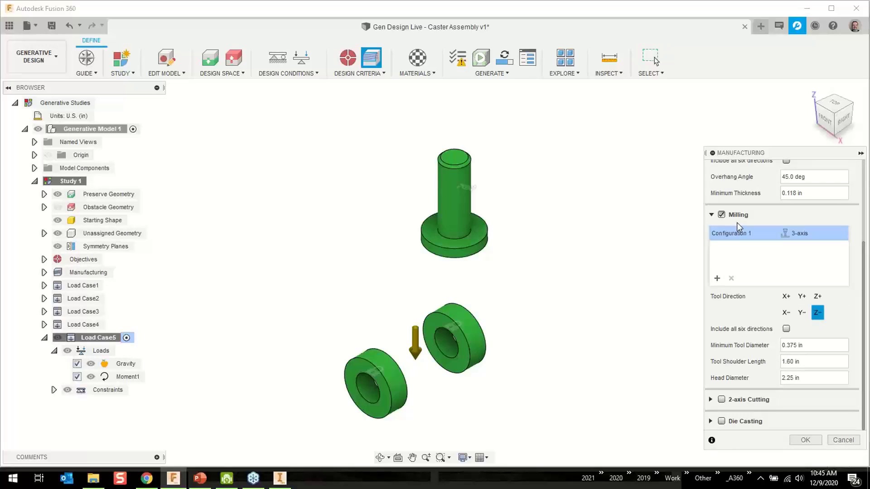
left_click(809, 238)
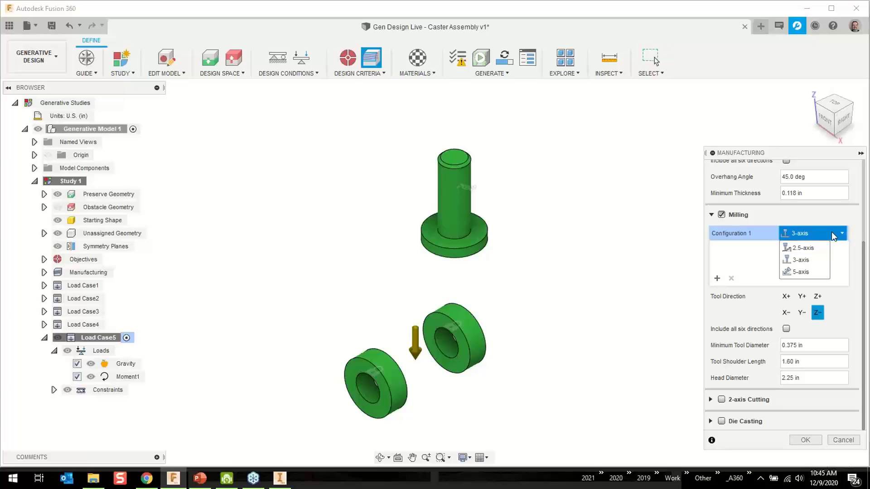
left_click(831, 232)
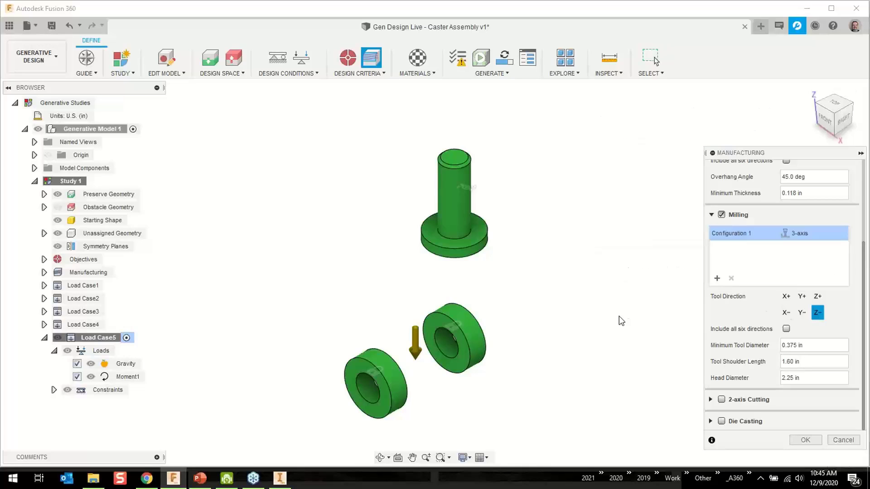
left_click(801, 296)
left_click(818, 312)
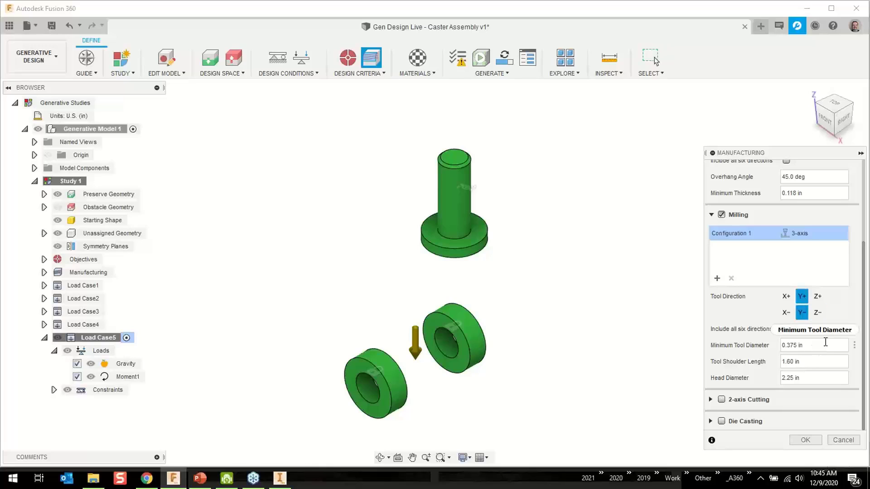
left_click(787, 313)
Set milling Configuration 1's minimum tool diameter to 0.25 in and enter a smaller head diameter.
left_click_drag(809, 346, 793, 346)
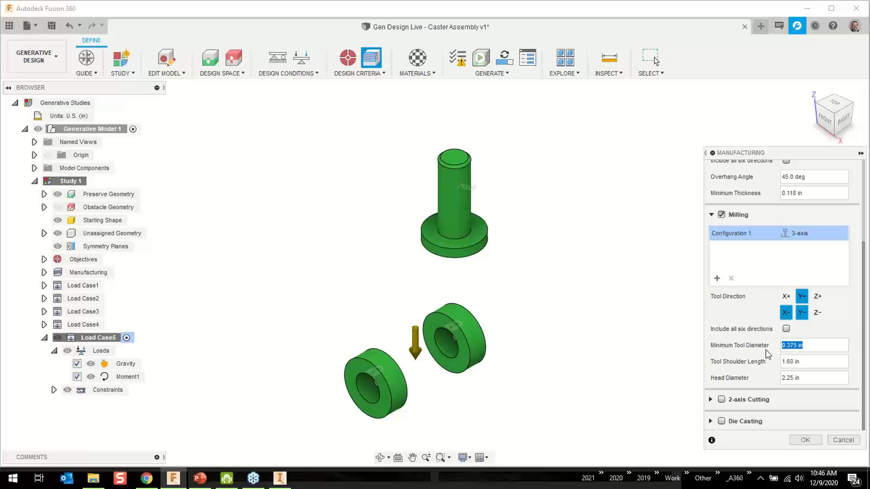
type(".25")
left_click(812, 360)
left_click(806, 378)
left_click_drag(806, 378, 772, 383)
type("1.")
Add a second milling configuration and set its type to 5-axis.
left_click(715, 278)
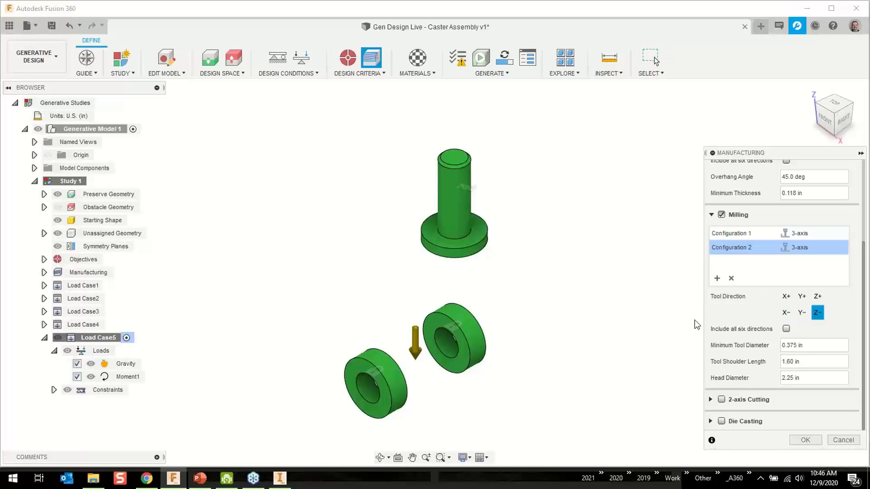
left_click(821, 248)
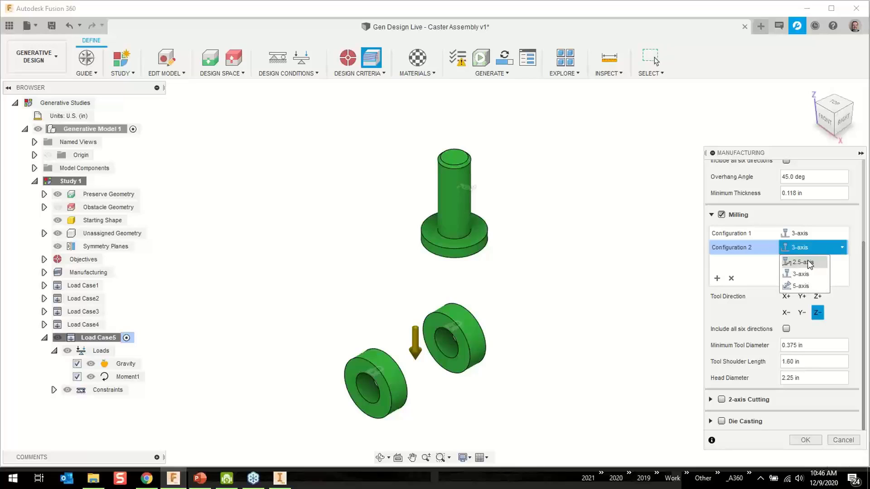
left_click(801, 285)
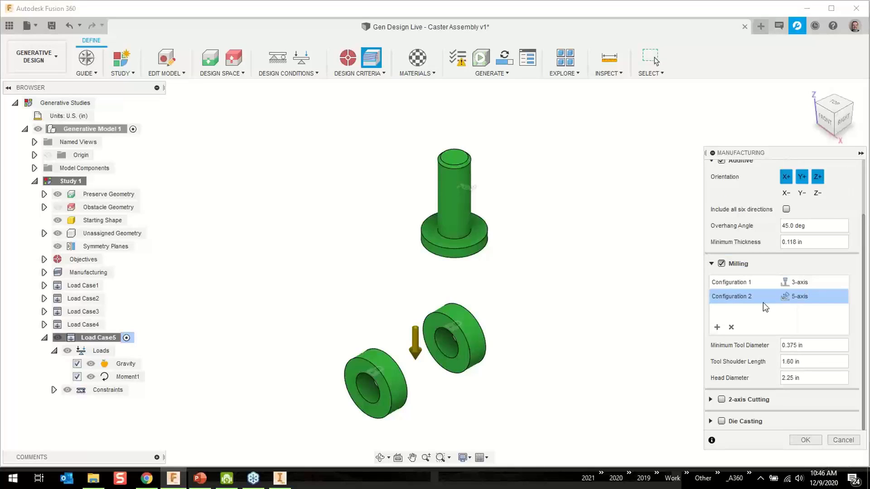
Try the 2.5-axis type for milling Configuration 2 and switch it back to 5-axis.
left_click(817, 295)
left_click(799, 309)
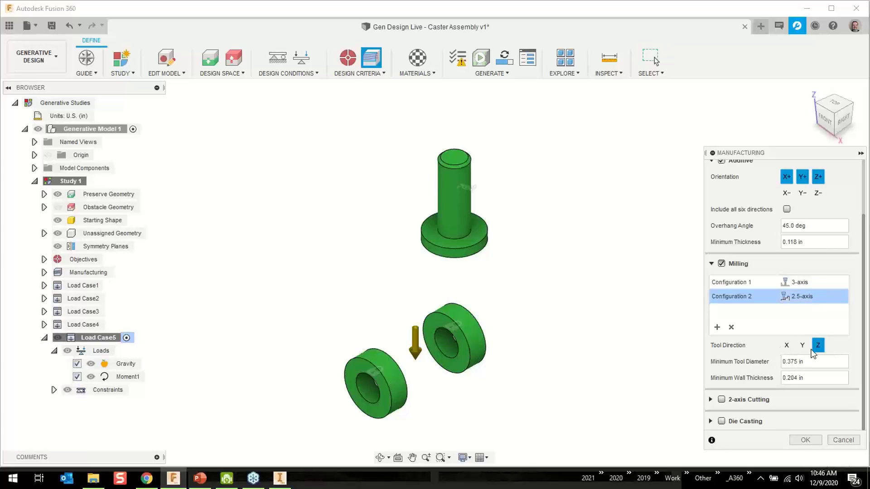
left_click(810, 295)
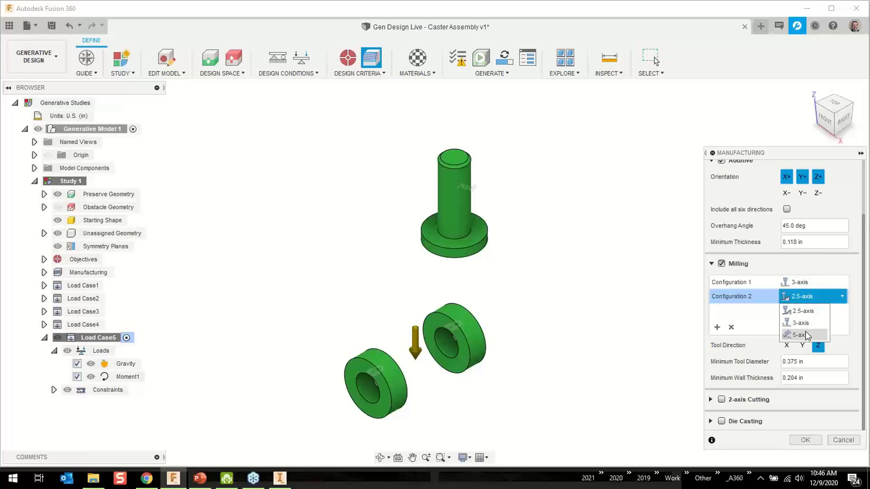
left_click(817, 334)
Set milling Configuration 2's minimum tool diameter to 0.1875 in and its head diameter to 1.5 in.
left_click(814, 346)
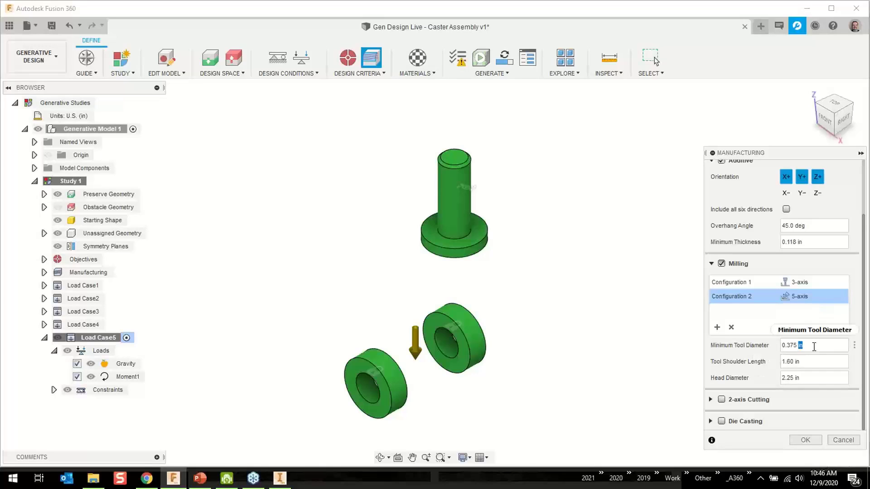
double_click(792, 345)
type("1875")
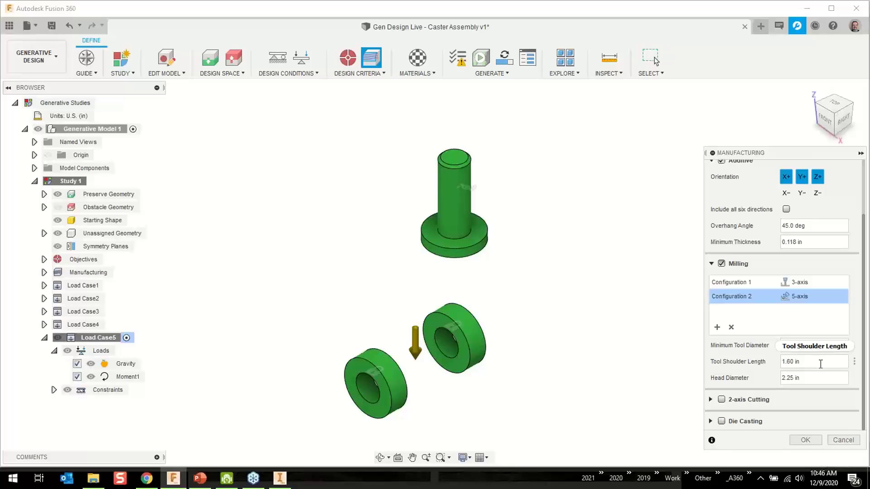
double_click(788, 378)
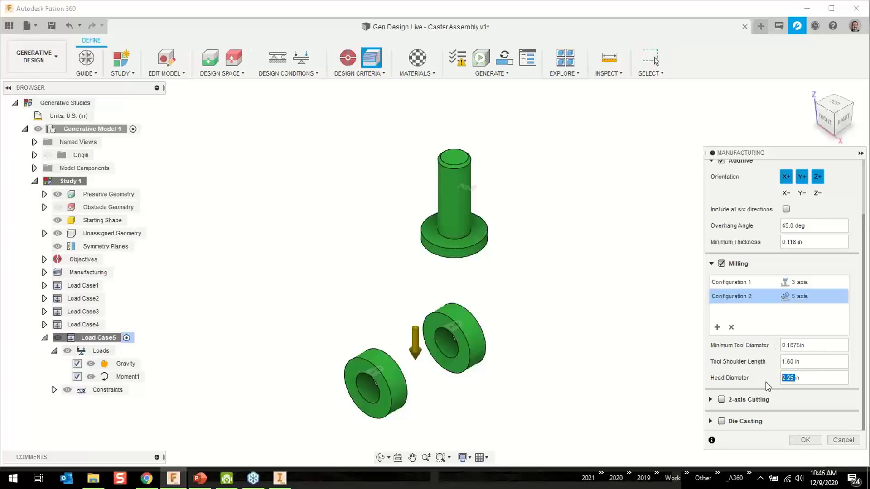
type("1")
Try enabling the die casting and 2-axis cutting methods, and switch each one off again.
left_click(721, 421)
scroll(773, 363, "down", 2)
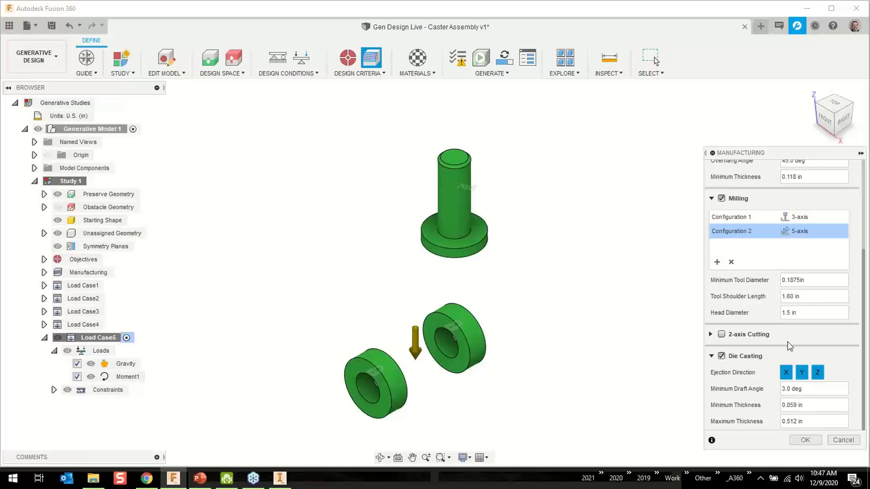
left_click(720, 356)
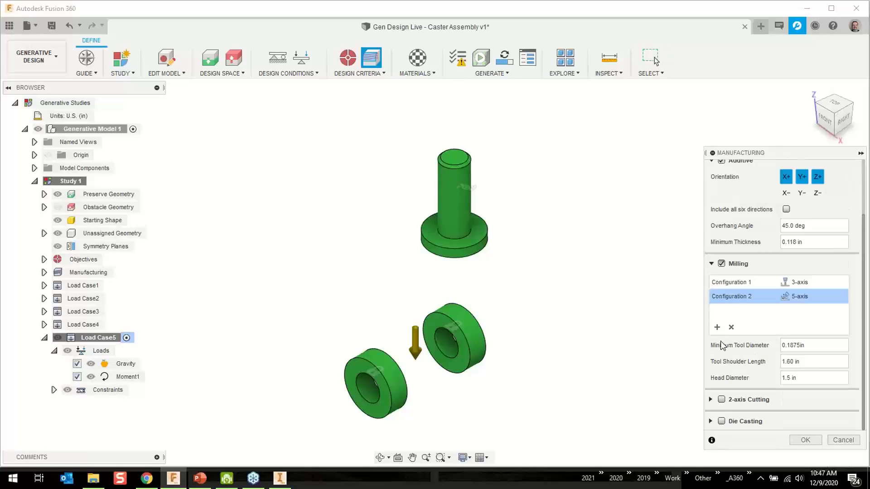
left_click(722, 399)
scroll(758, 337, "down", 1)
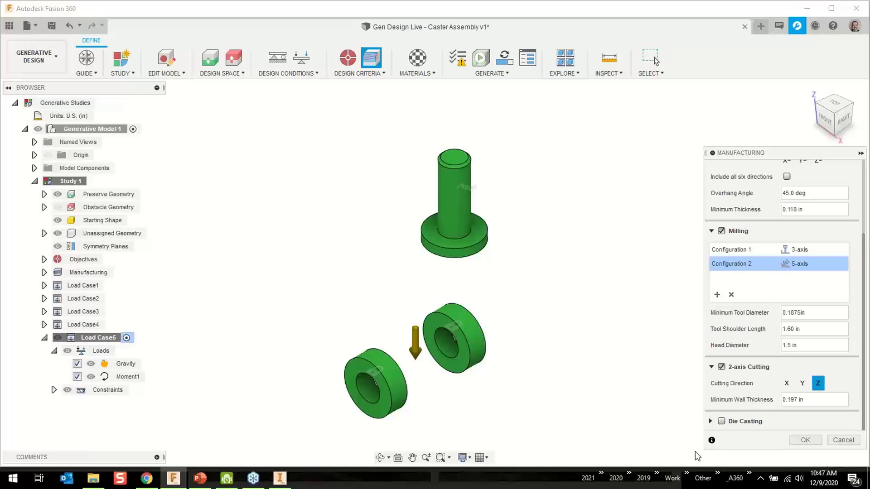
scroll(720, 373, "up", 1)
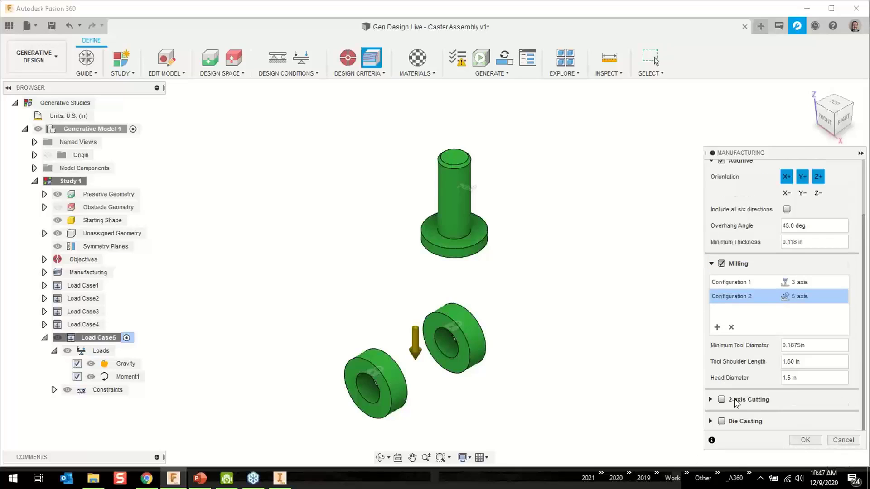
Accept the manufacturing criteria and open the study materials.
left_click(811, 437)
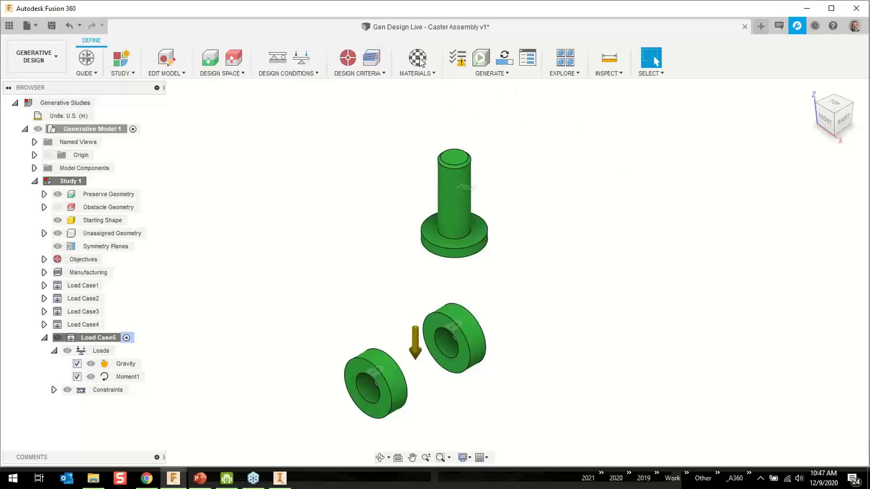
left_click(421, 61)
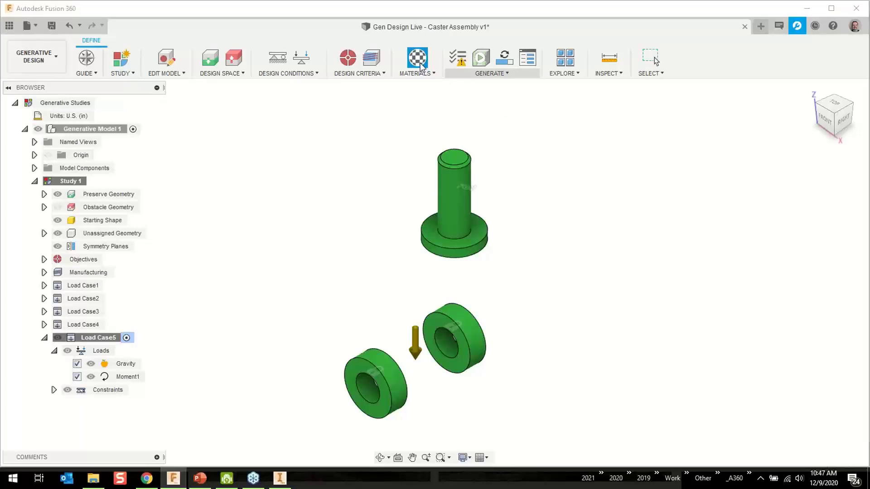
left_click(420, 63)
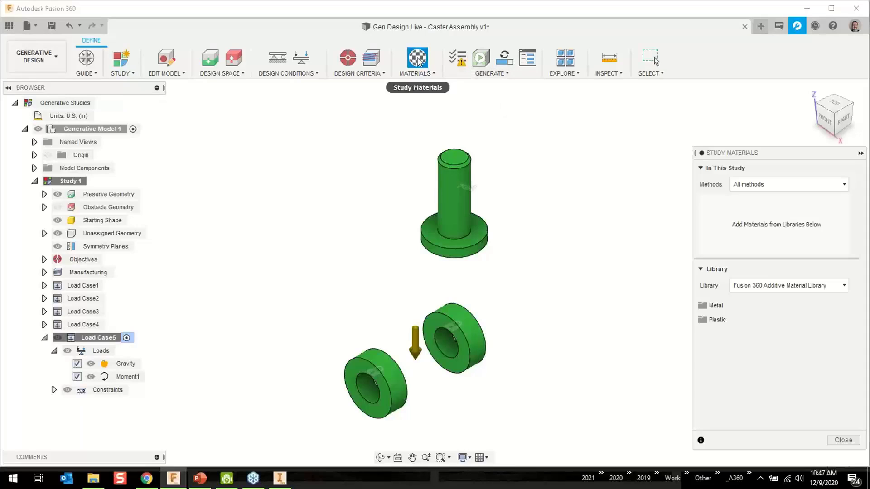
Review which materials the study assigns to the unrestricted, additive and milling methods, ending on all methods.
left_click(784, 183)
left_click(766, 210)
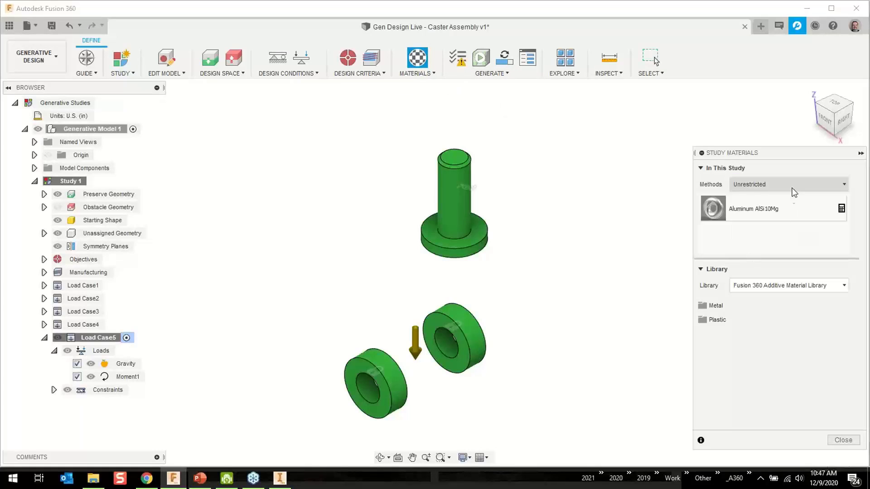
left_click(792, 181)
left_click(771, 224)
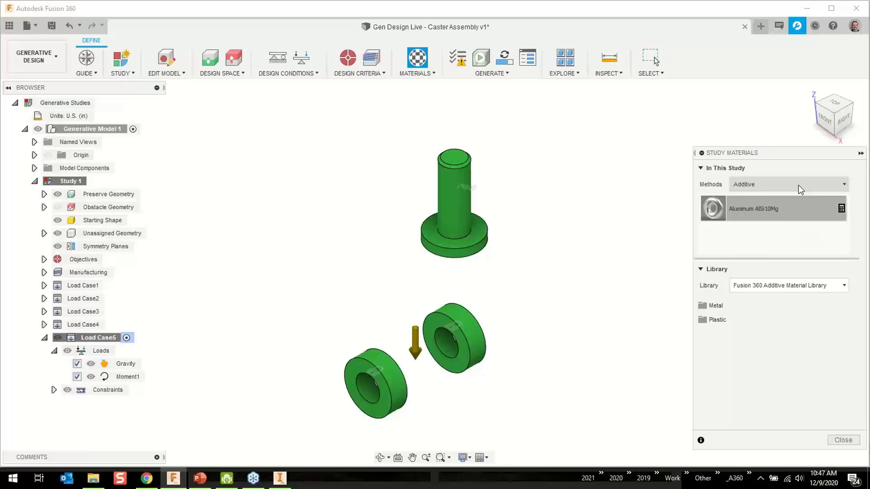
left_click(792, 181)
left_click(762, 230)
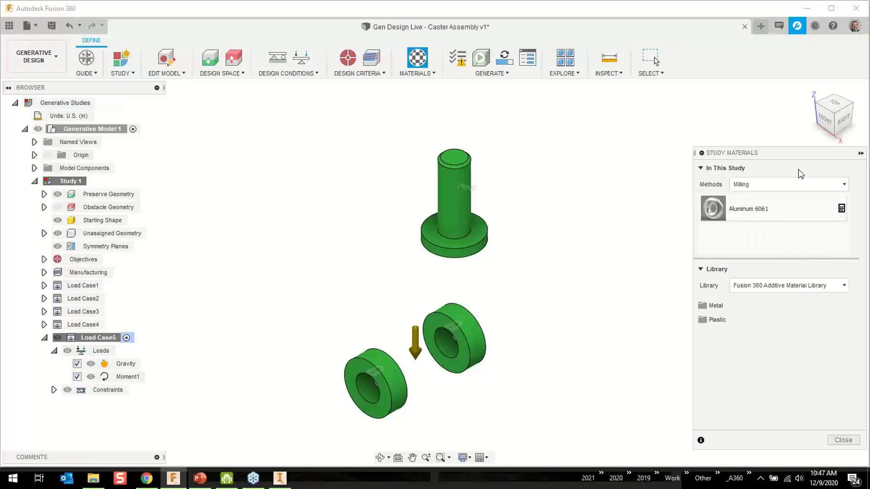
left_click(787, 188)
left_click(770, 199)
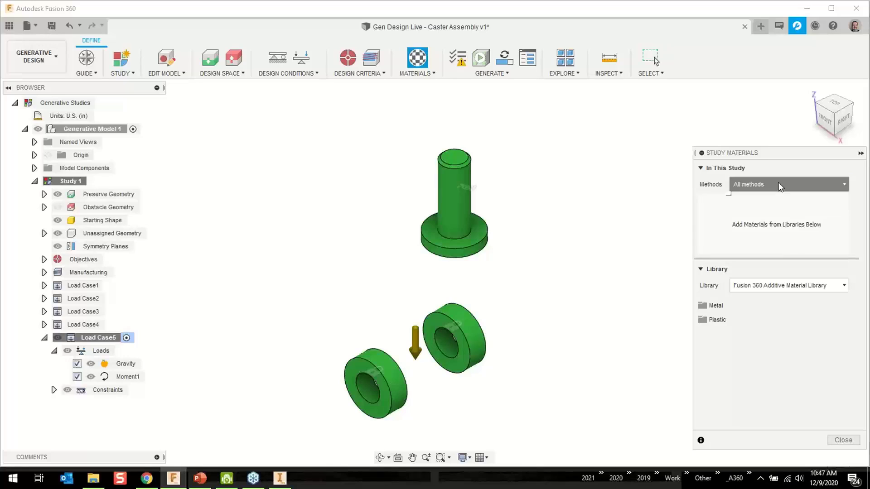
Add Inconel 718 from the metals in the Fusion 360 Additive Material Library to the additive method.
left_click(778, 185)
left_click(762, 223)
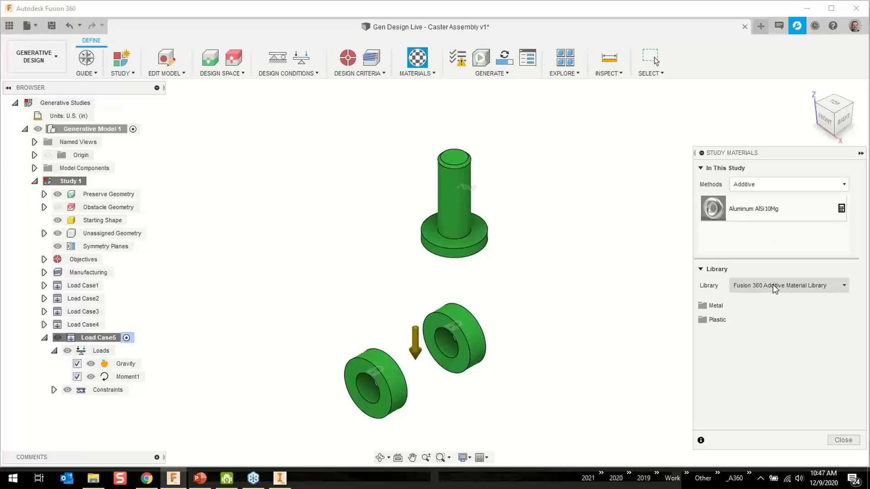
double_click(720, 305)
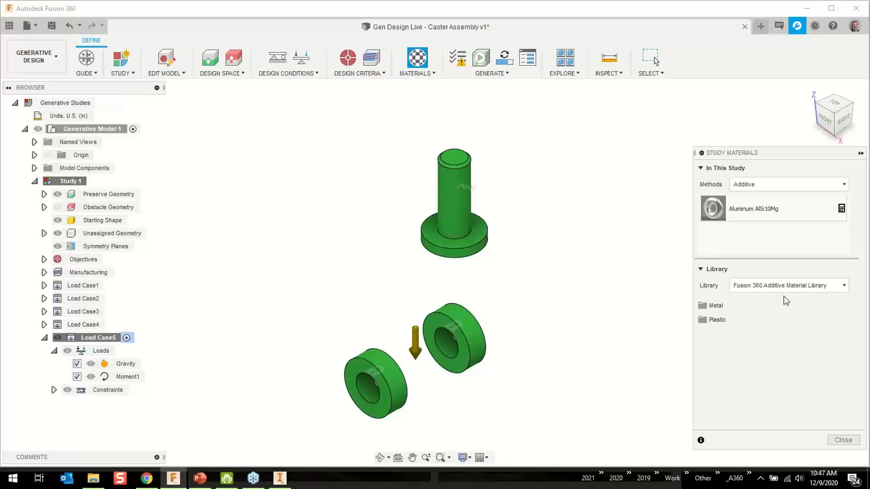
left_click(736, 306)
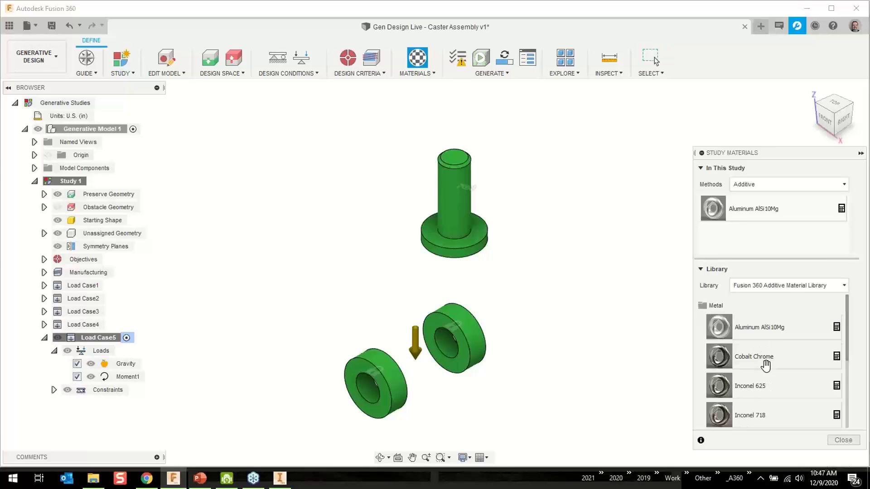
left_click_drag(753, 413, 790, 236)
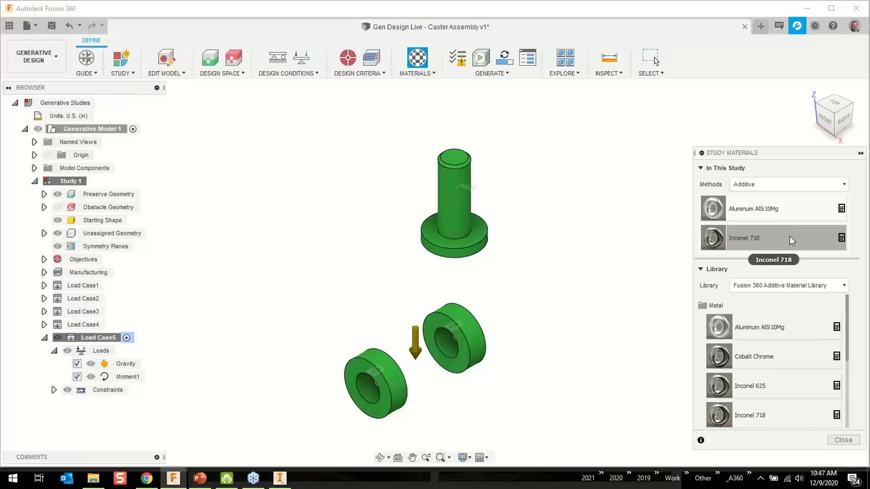
Add Stainless Steel 316L from the metals in the Fusion 360 Material Library to the milling method.
left_click(844, 184)
left_click(757, 234)
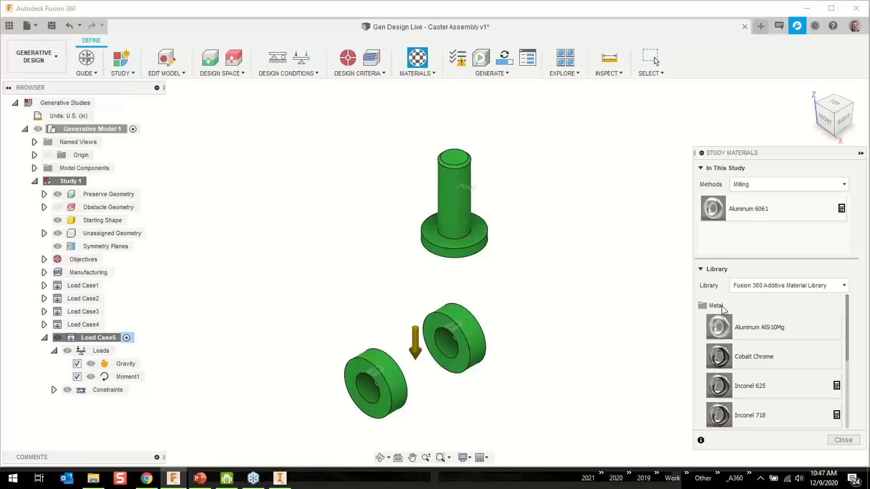
left_click(788, 282)
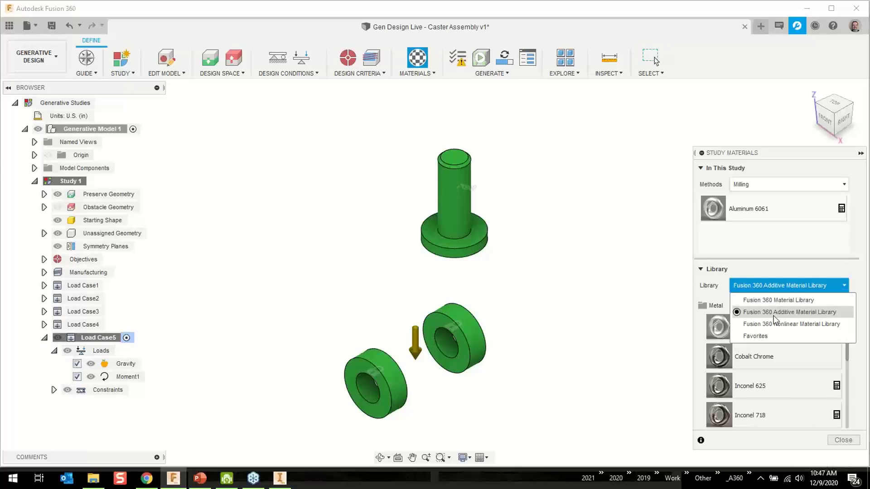
left_click(775, 301)
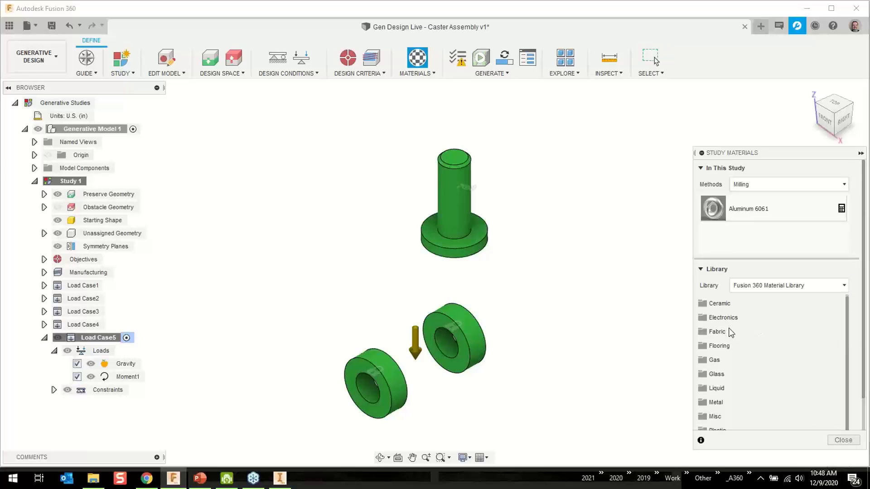
scroll(730, 333, "down", 1)
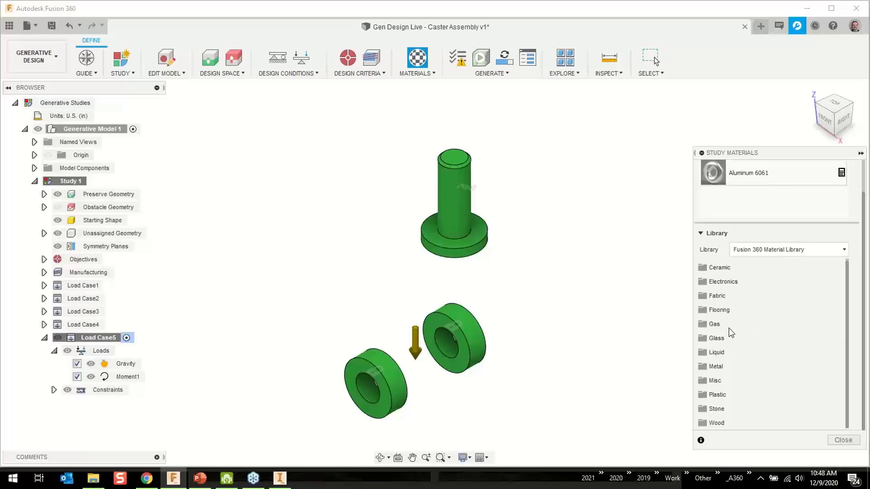
left_click(722, 366)
scroll(759, 374, "down", 3)
scroll(760, 374, "down", 6)
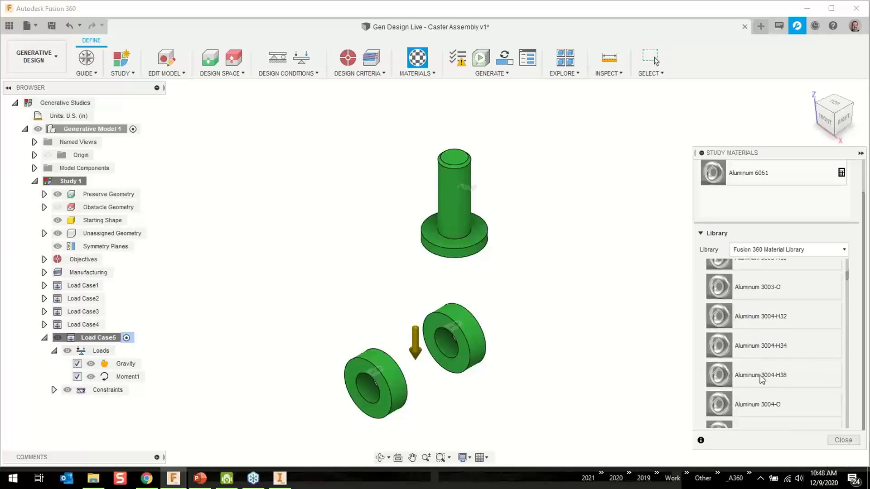
scroll(778, 342, "down", 2)
scroll(778, 284, "down", 5)
scroll(778, 284, "down", 15)
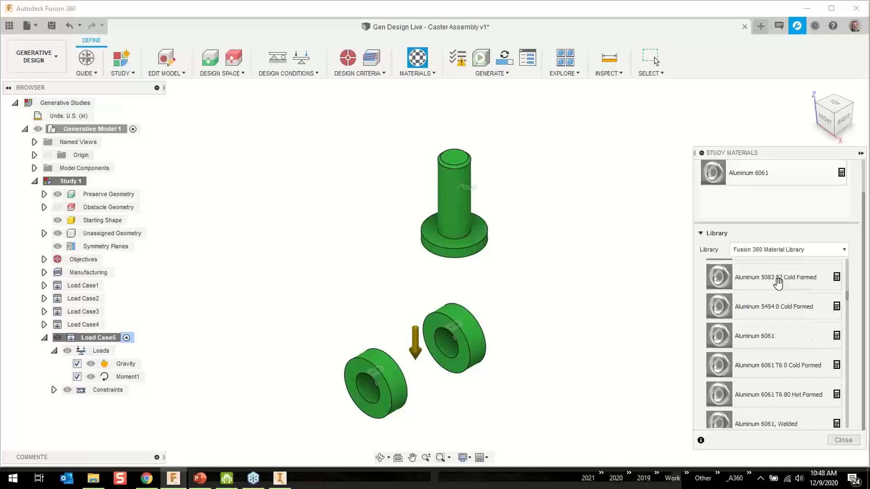
scroll(778, 283, "down", 15)
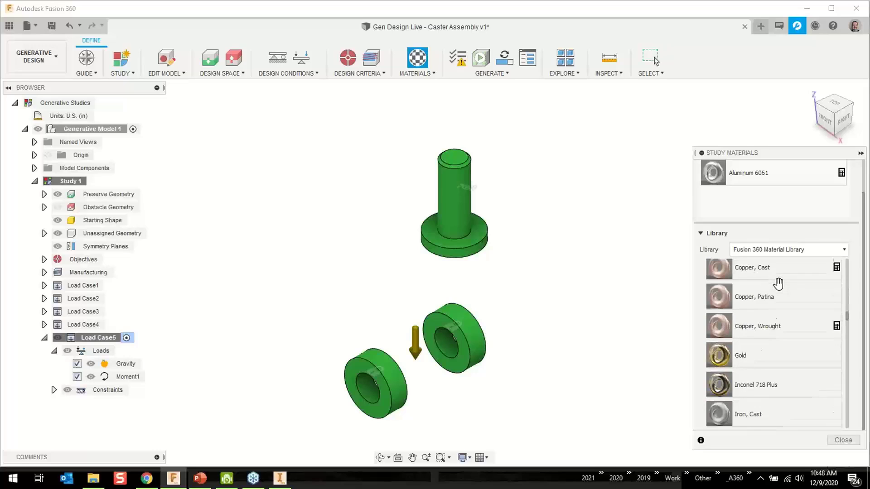
scroll(778, 283, "down", 7)
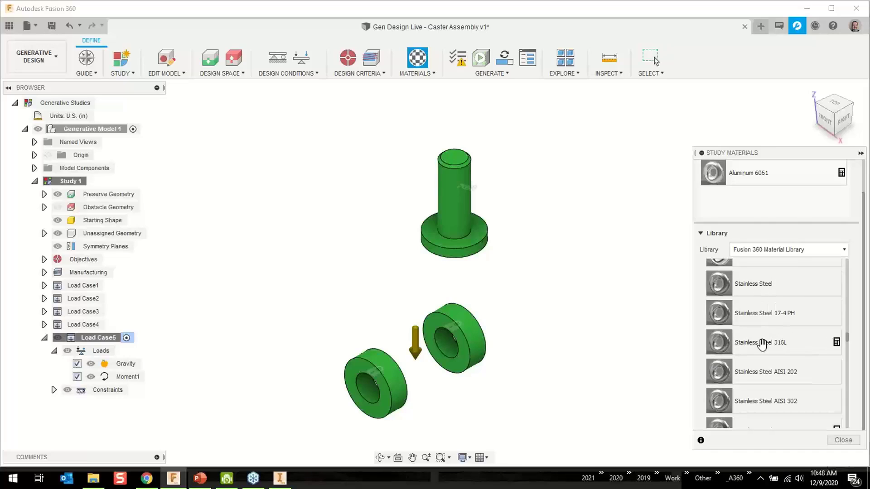
left_click_drag(749, 199, 750, 201)
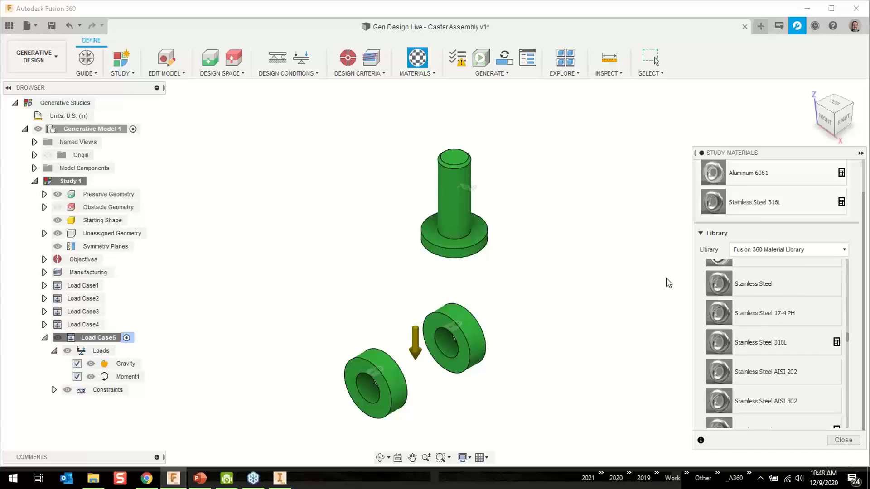
Review the additive method's material list and close the study materials.
scroll(714, 276, "up", 10)
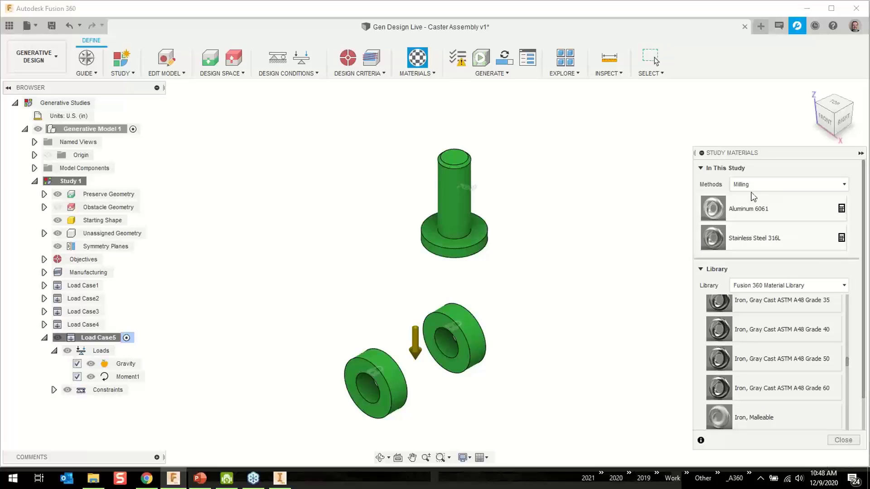
left_click(754, 182)
left_click(754, 232)
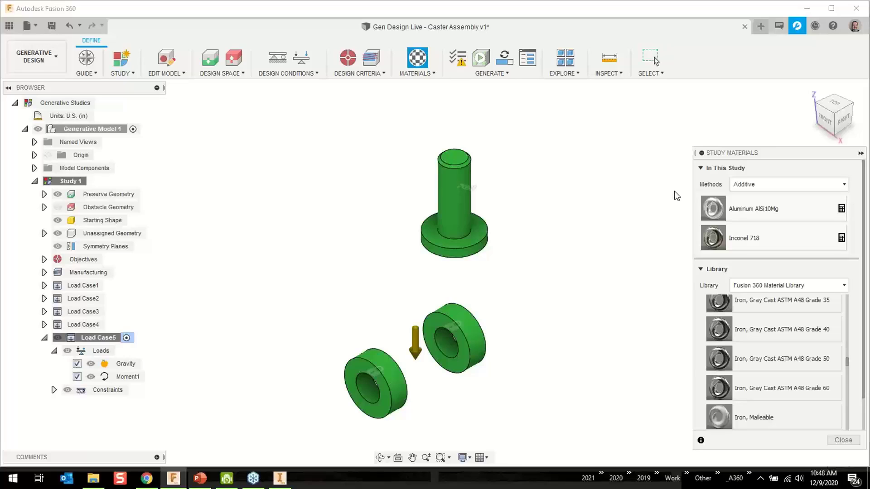
left_click(843, 439)
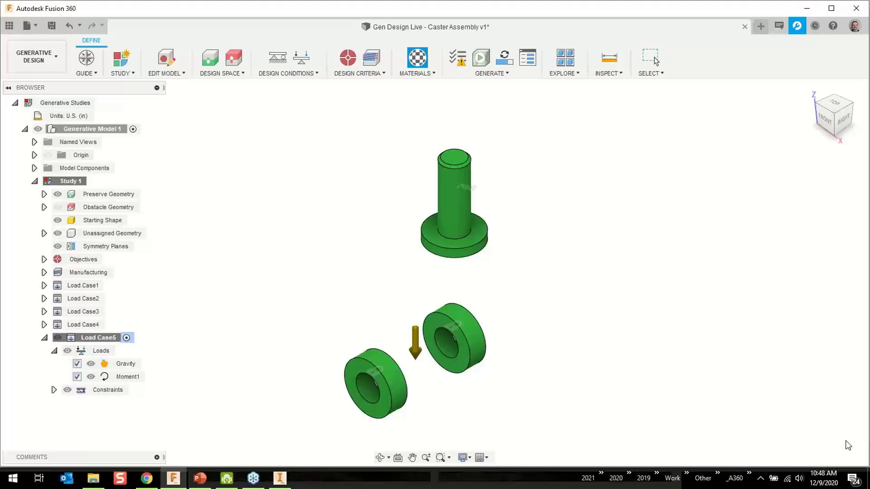
Run the study pre-check, dismiss its report, and run the generative shape preview before stopping it.
left_click(461, 61)
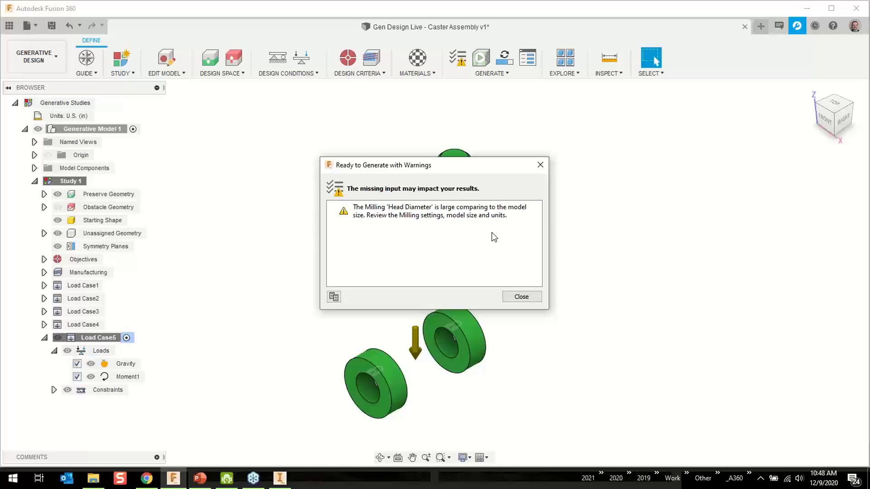
left_click(521, 296)
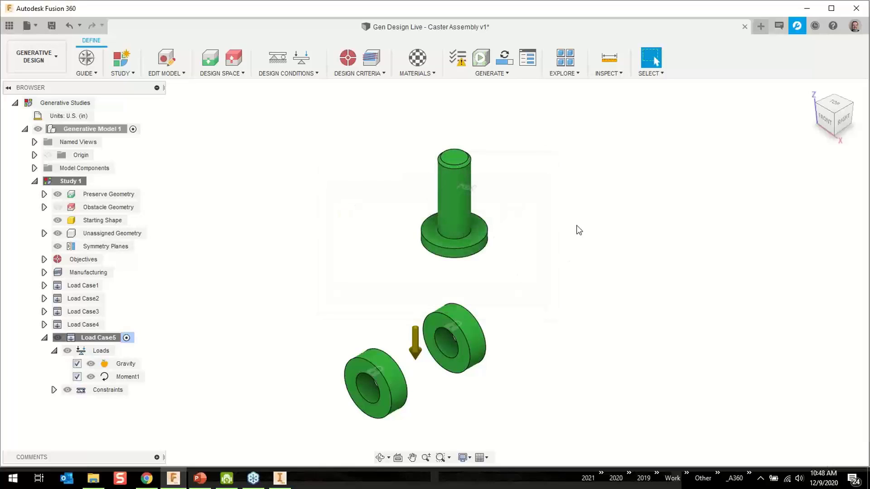
left_click(481, 58)
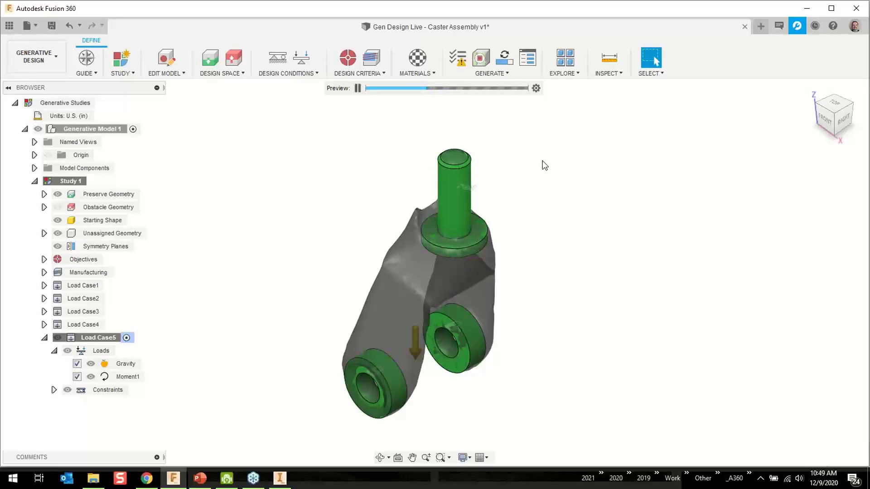
left_click(480, 61)
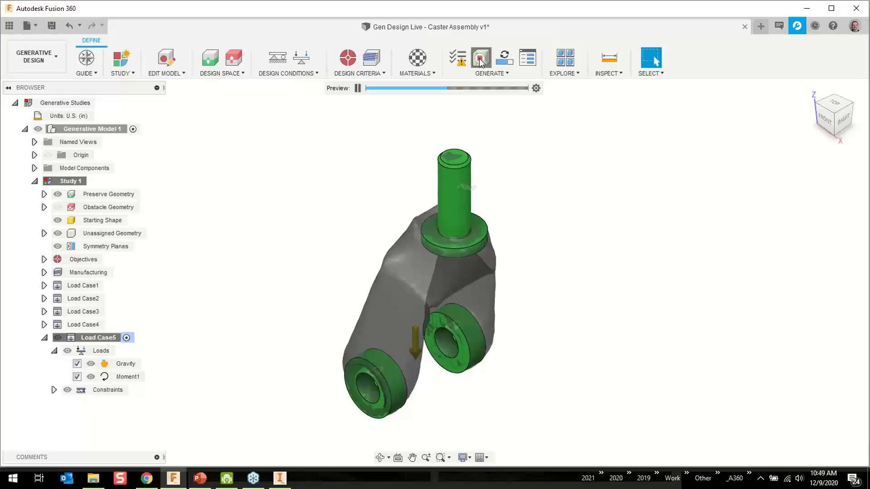
Generate outcomes for Generative Model 1 - Study 1, acknowledge the thumbnail notice and close the job status.
left_click(502, 61)
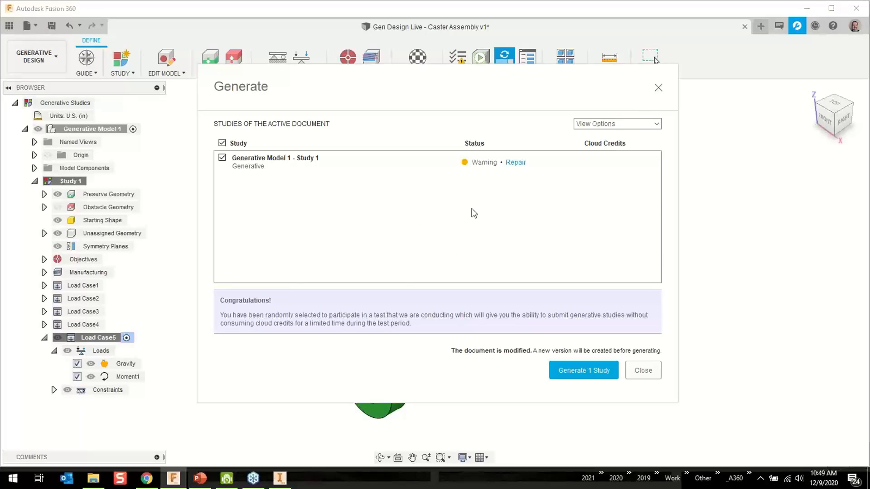
left_click(574, 370)
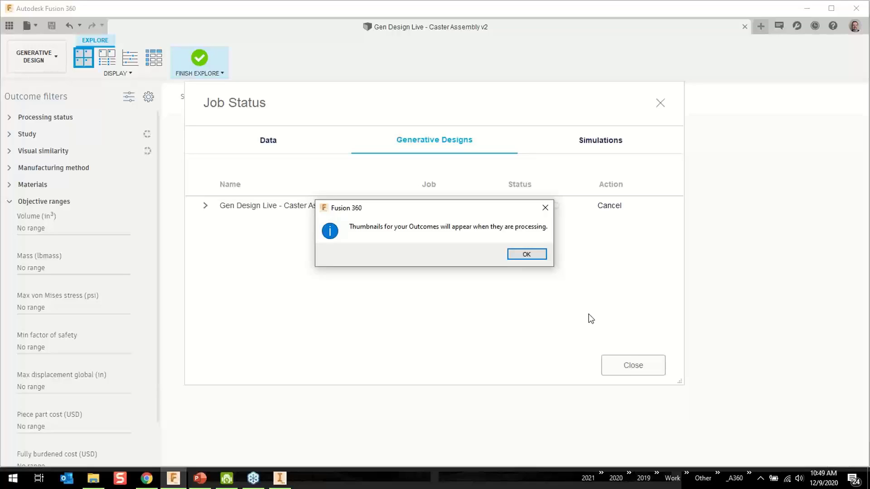
left_click(536, 254)
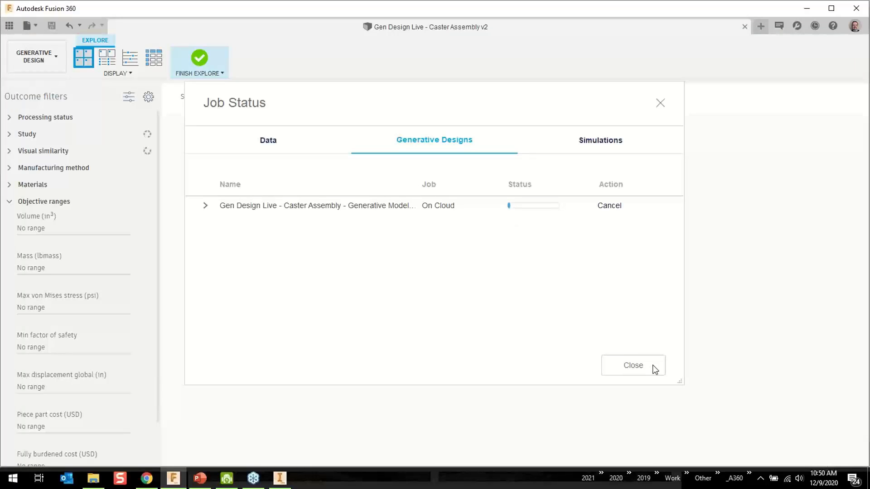
left_click(633, 365)
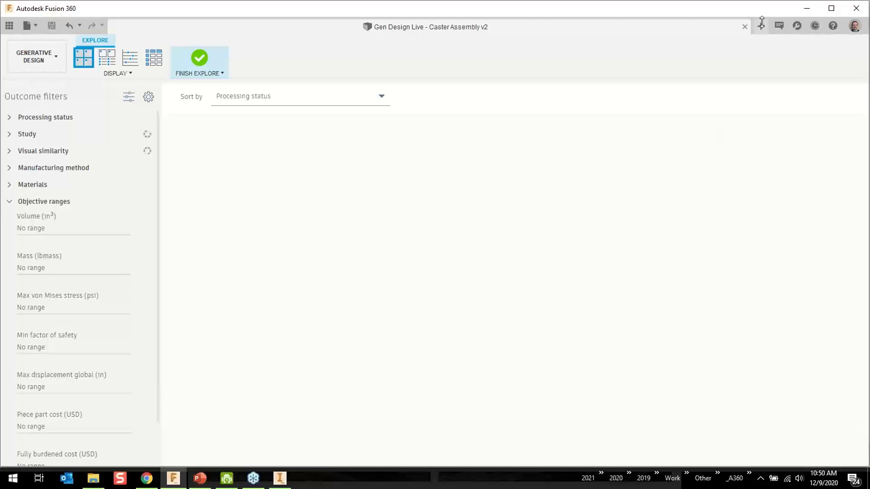
Open the Gen Design Caster - Video Demo design from the Completed Caster project folder.
left_click(9, 25)
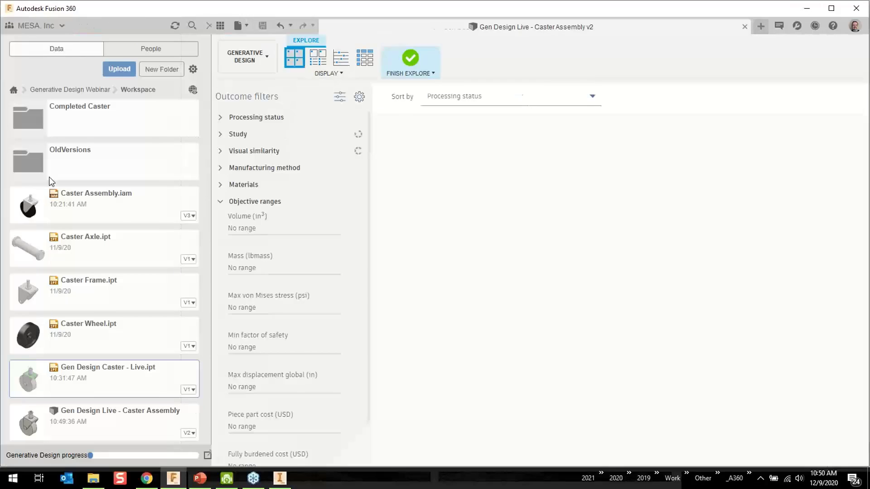
double_click(80, 121)
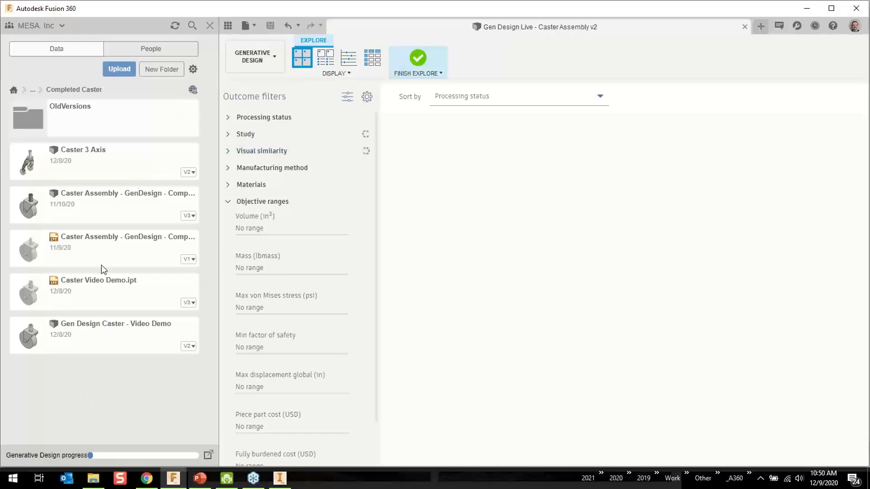
double_click(79, 336)
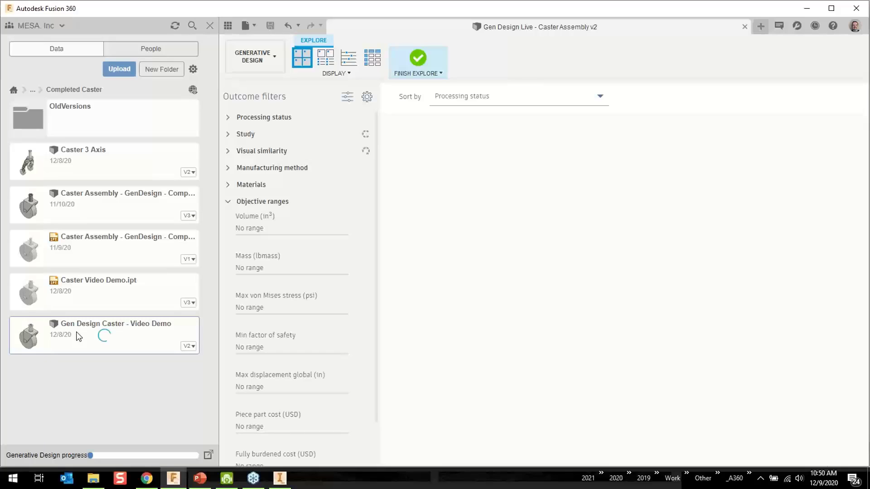
left_click(228, 25)
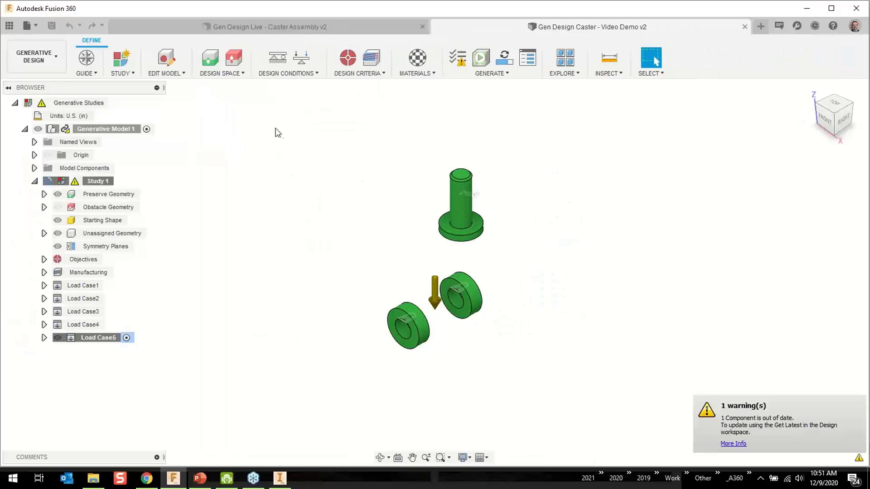
Explore the completed study's outcomes and inspect the shape and properties of recommended Outcome 1.
left_click(560, 62)
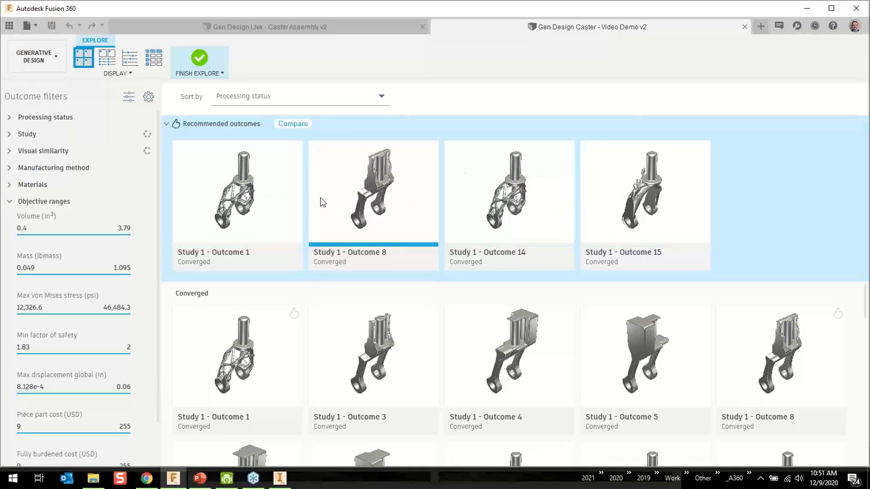
double_click(240, 199)
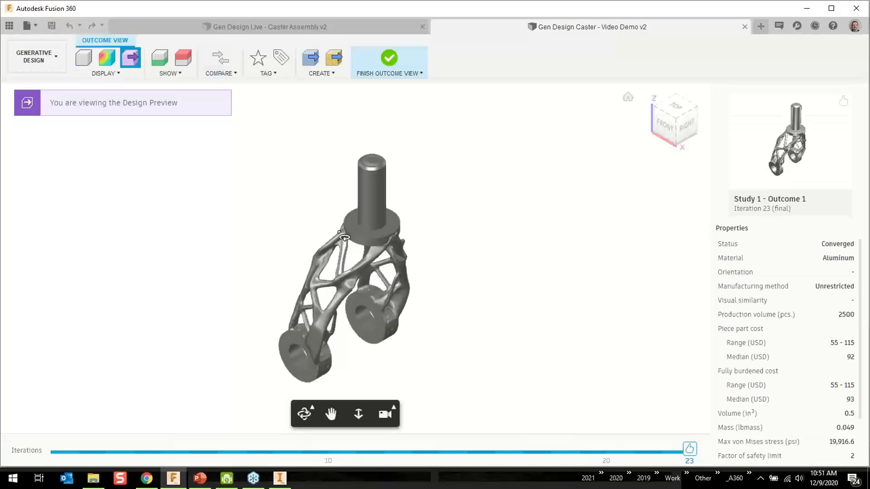
middle_click_drag(322, 272, 213, 188, "shift")
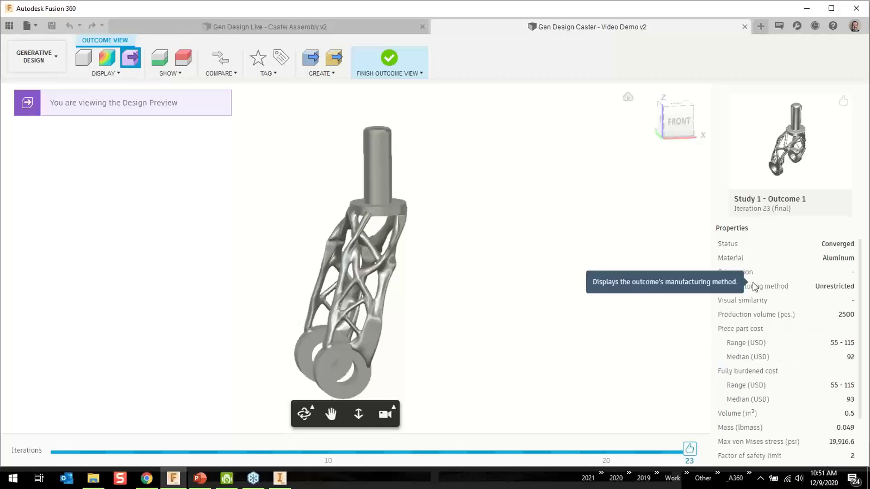
scroll(760, 302, "down", 2)
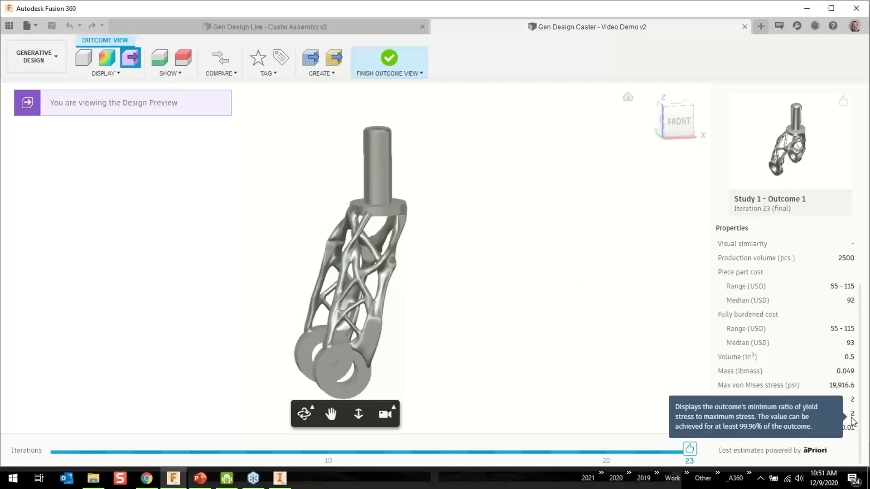
scroll(806, 304, "up", 2)
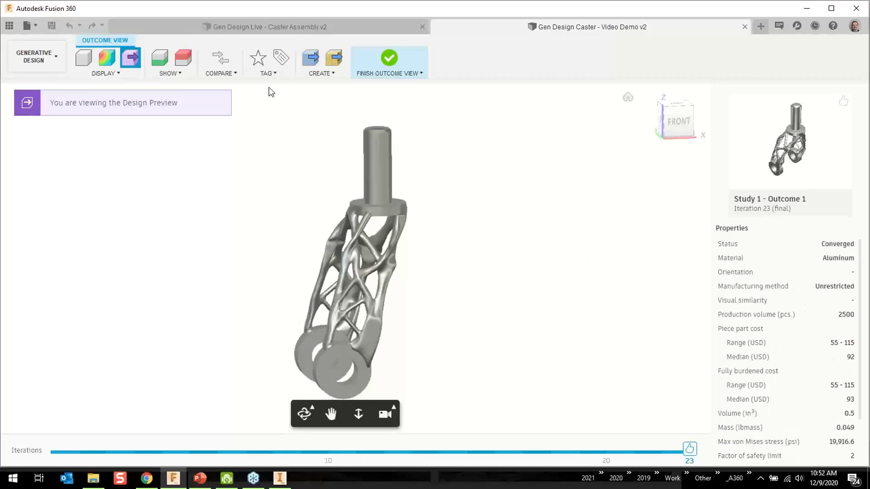
Check the cloud credit cost of creating a design from Outcome 1 without creating it, and return to the outcome overview.
left_click(312, 58)
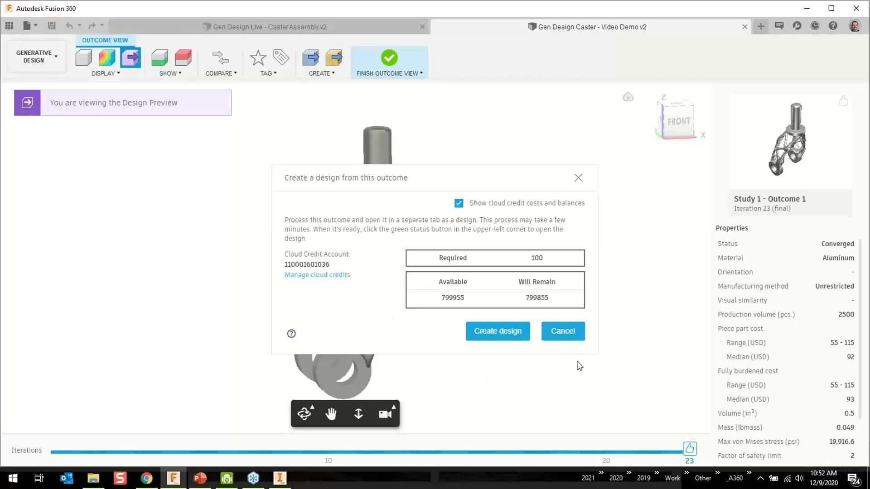
left_click(562, 332)
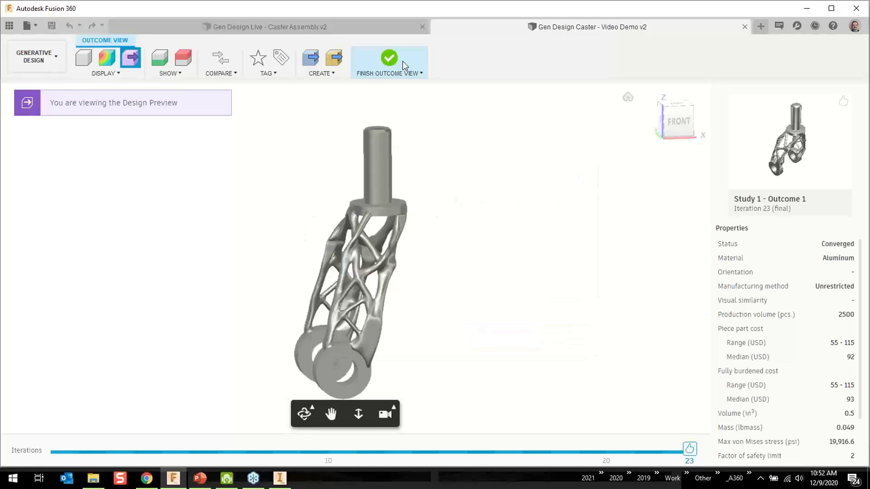
left_click(389, 59)
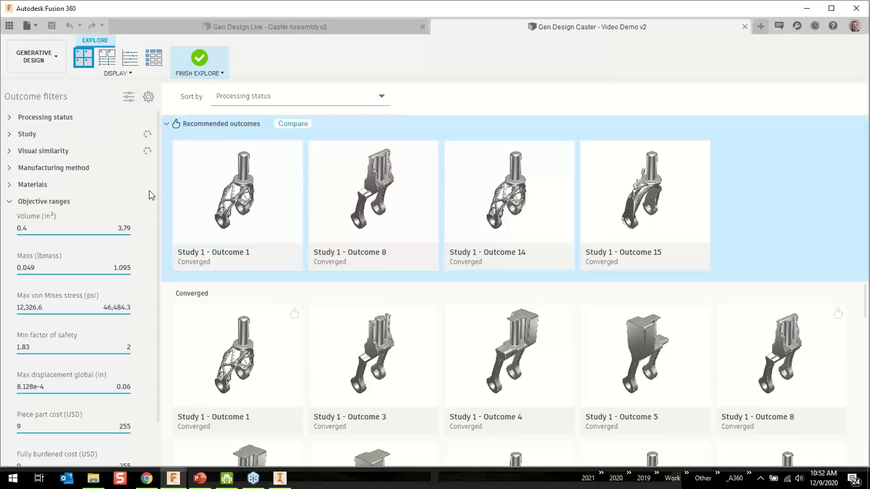
Filter the outcomes by manufacturing method to 3 axis milling alone, and switch the filter to additive alone.
left_click(9, 169)
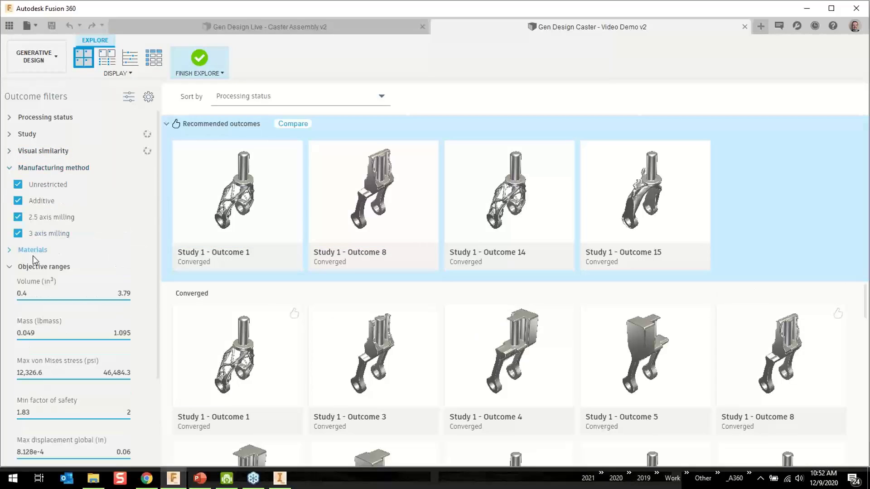
left_click(19, 185)
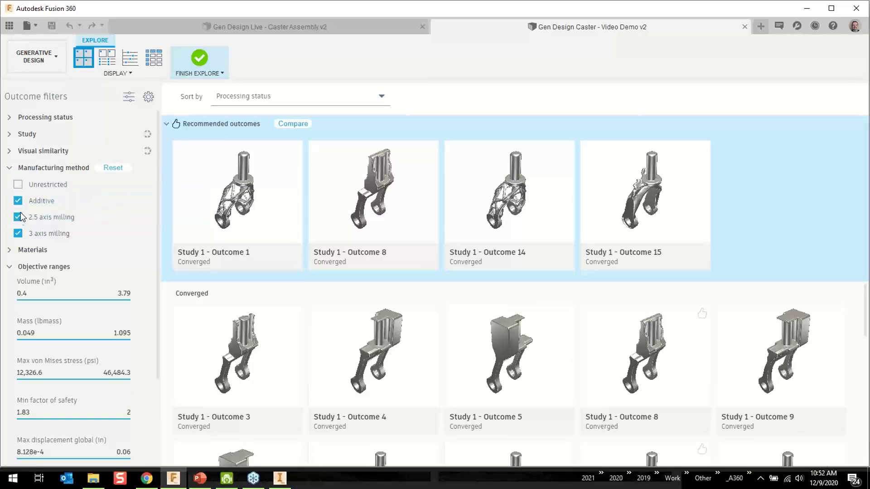
left_click(18, 217)
left_click(18, 201)
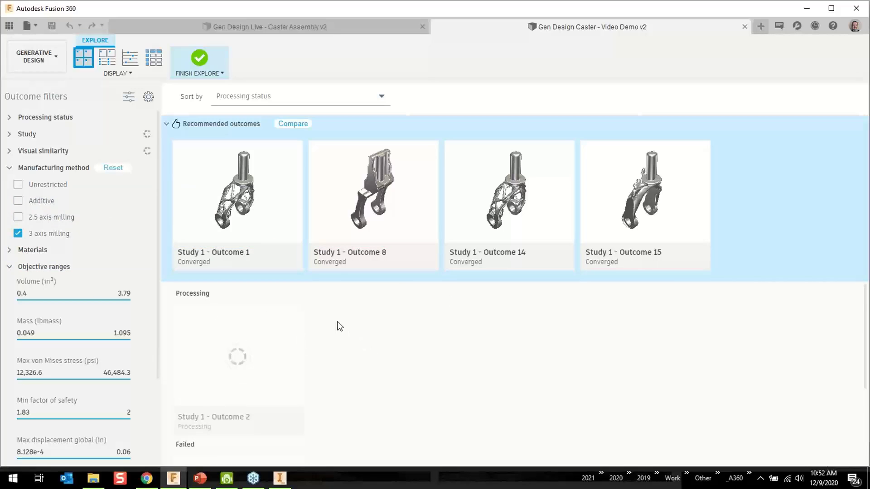
scroll(340, 326, "down", 1)
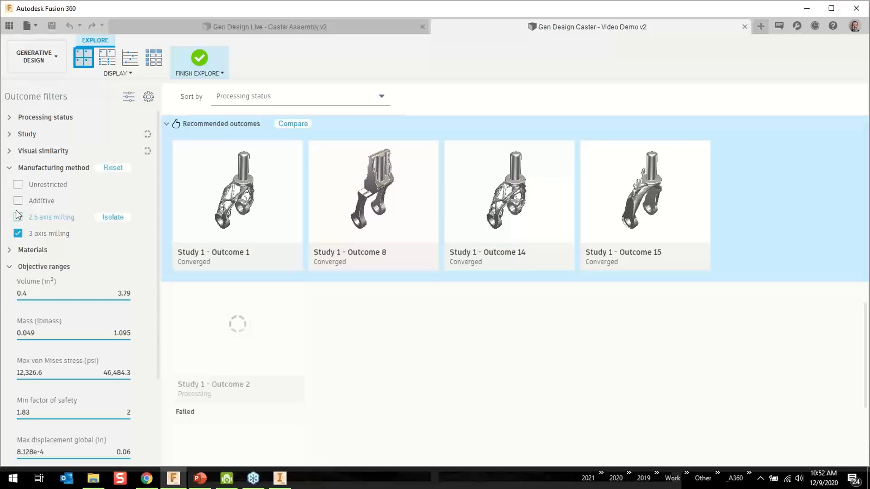
left_click(19, 234)
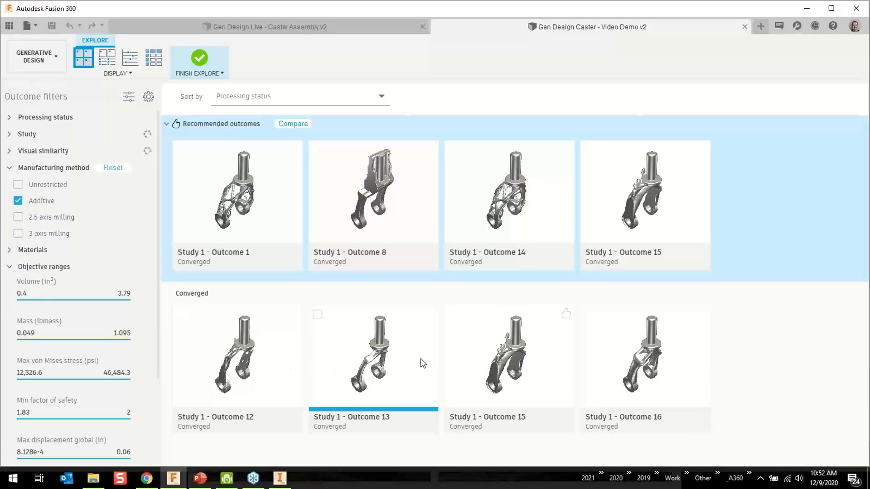
Inspect the shape of additive Outcome 12 from several angles and return to the outcome overview.
double_click(237, 356)
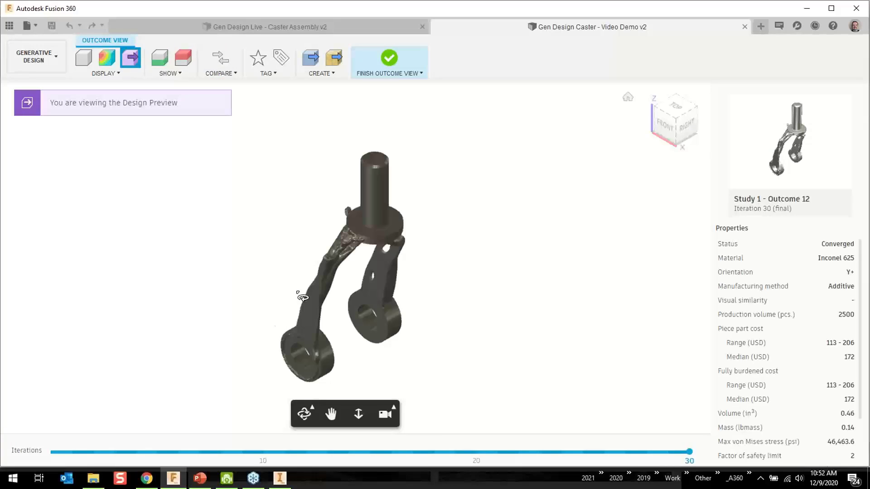
middle_click_drag(286, 295, 290, 254, "shift")
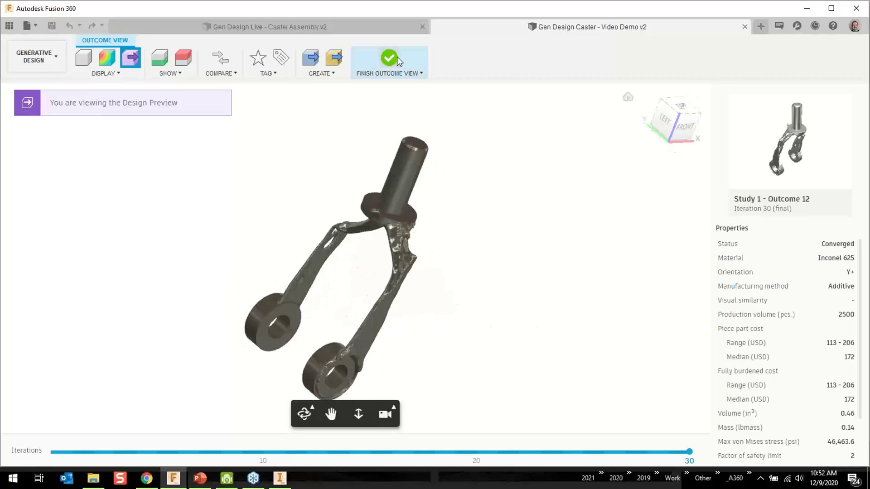
left_click(389, 58)
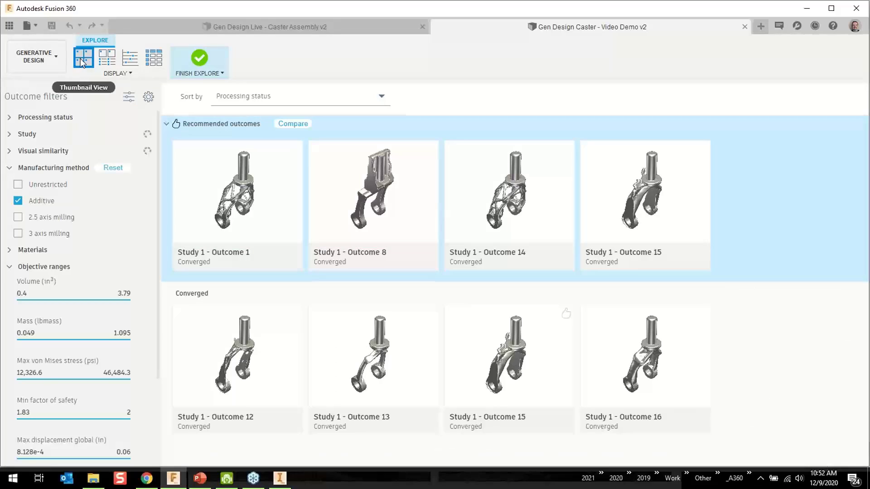
View the additive outcomes with their properties and as a scatter plot, and select the recommended Outcome 15 in the plot.
left_click(107, 58)
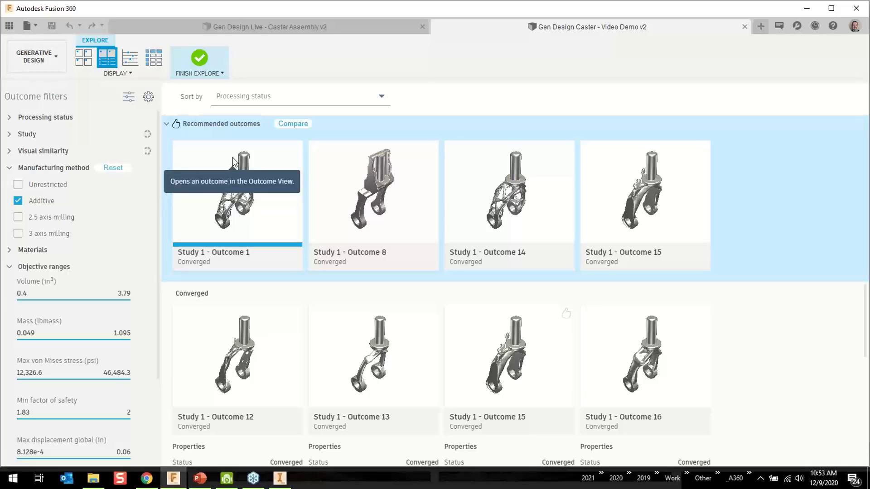
left_click(131, 58)
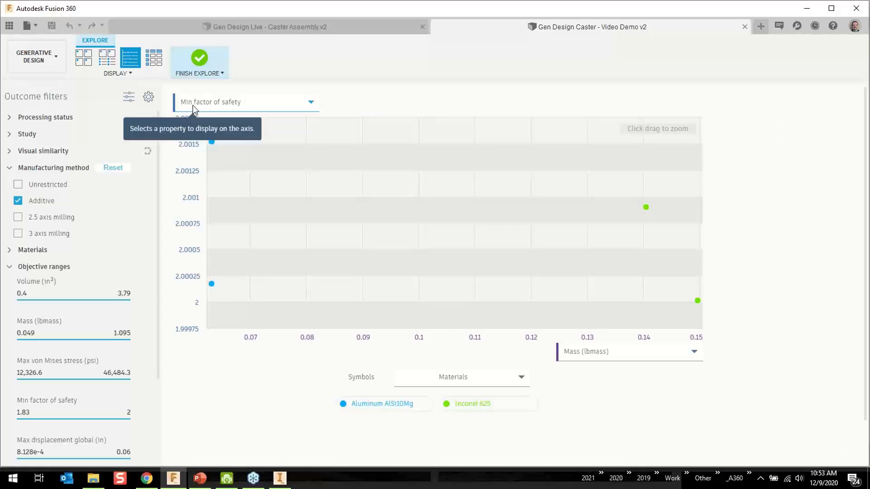
scroll(305, 249, "down", 3)
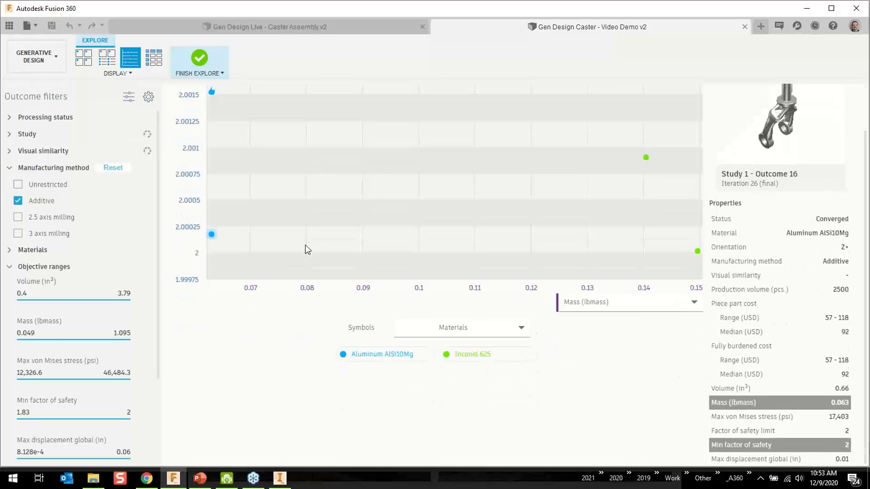
scroll(306, 248, "up", 3)
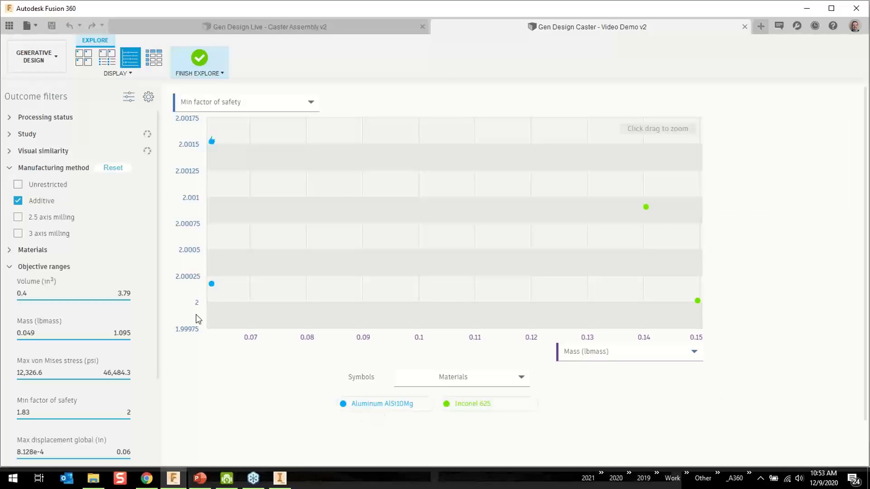
left_click(211, 143)
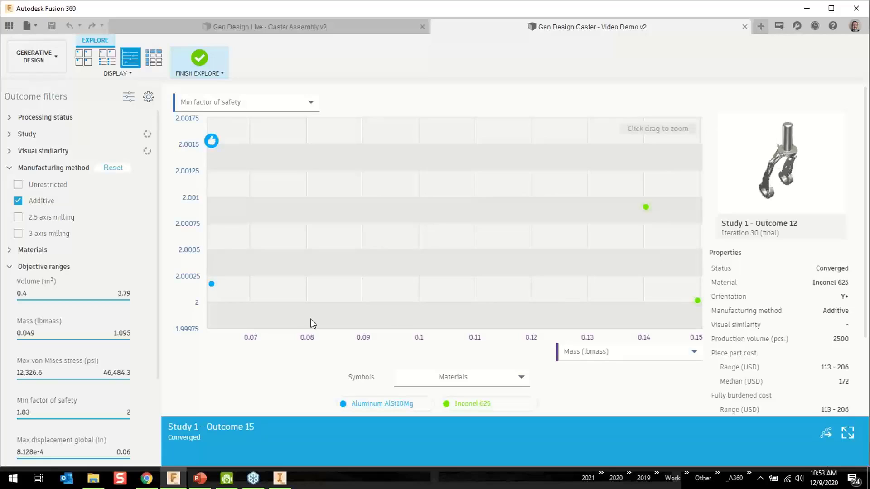
Include the 2.5 axis milling, 3 axis milling and unrestricted outcomes in the scatter plot.
left_click(18, 217)
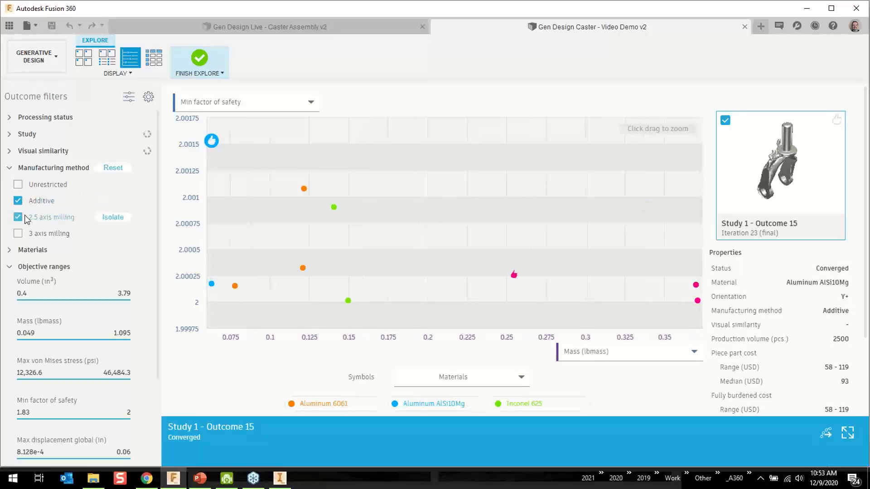
left_click(18, 233)
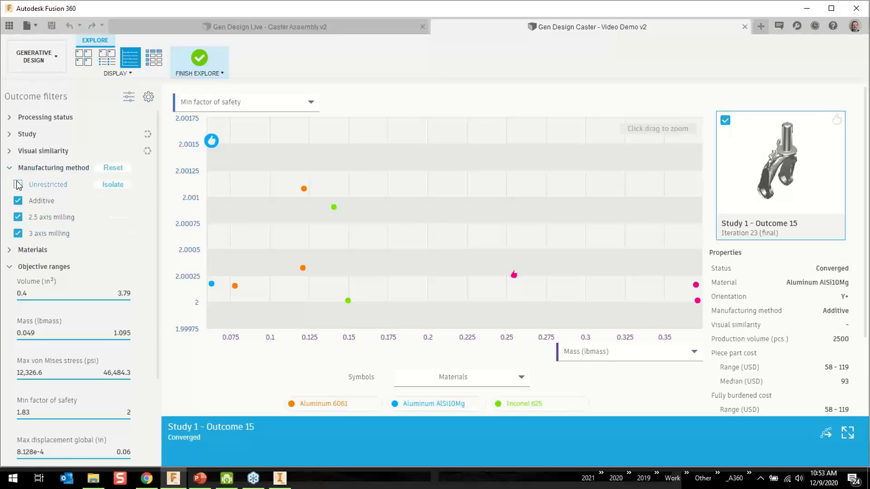
left_click(17, 184)
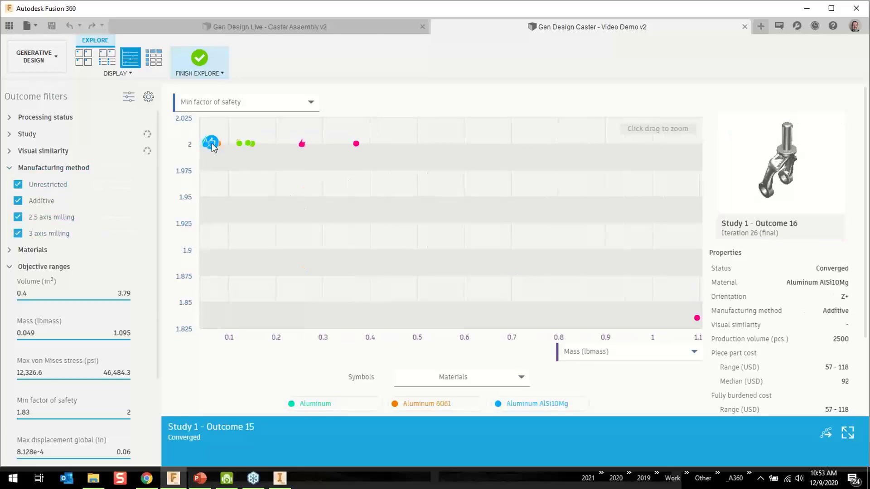
Zoom the scatter plot to the low-mass outcomes near a safety factor of 2, and finish exploring the outcomes.
scroll(194, 95, "down", 1)
scroll(195, 96, "up", 1)
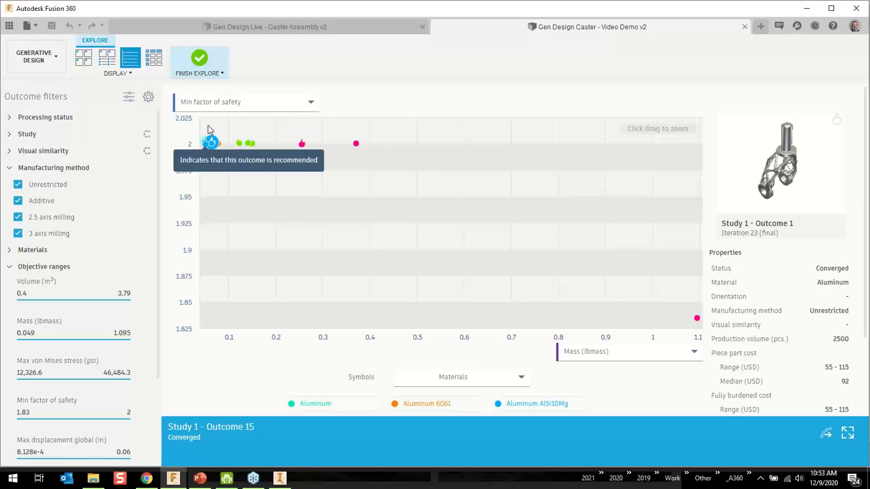
left_click_drag(208, 136, 272, 171)
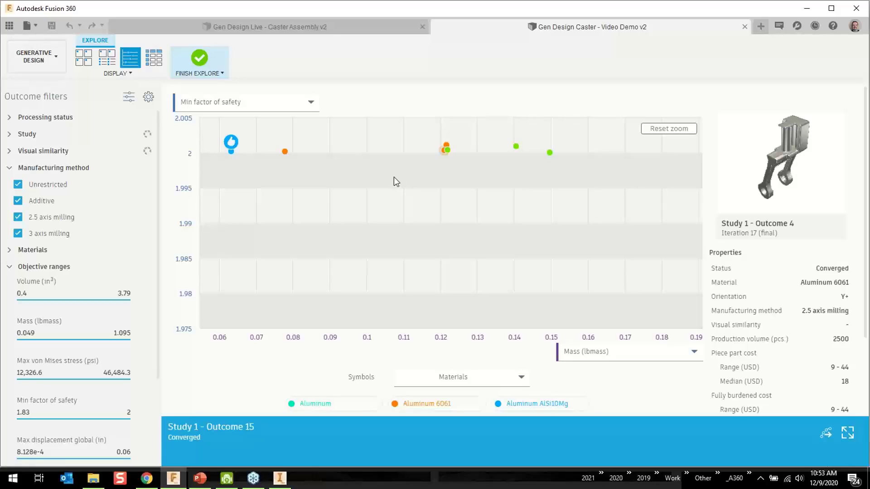
left_click(213, 60)
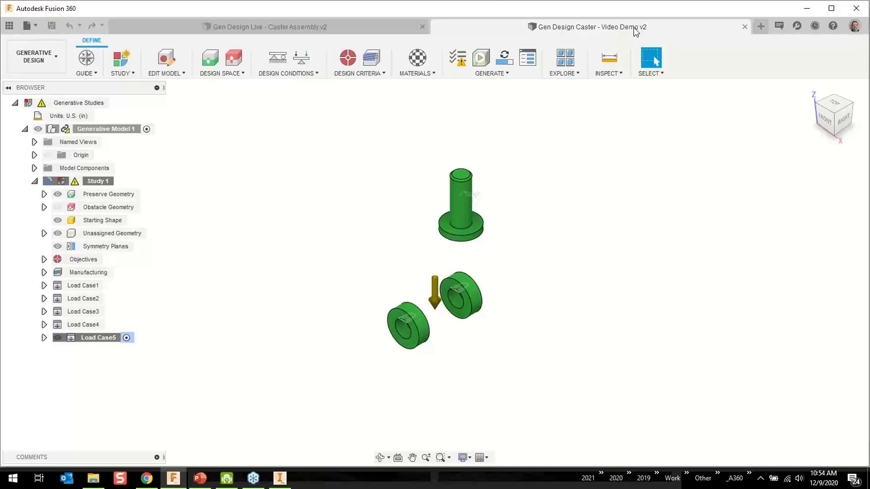
Explore the caster outcomes and filter them to a mass of 0.119 to 0.519 lbmass and a minimum safety factor of at least 1.99.
left_click(565, 57)
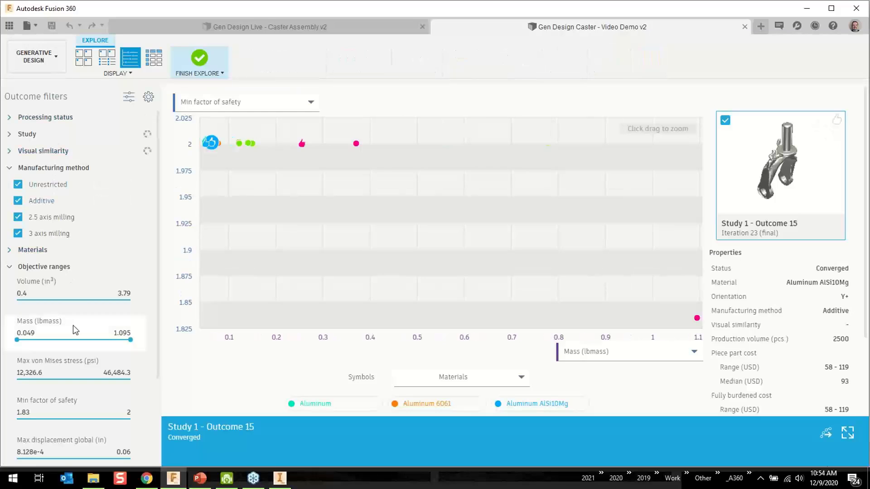
scroll(43, 240, "down", 3)
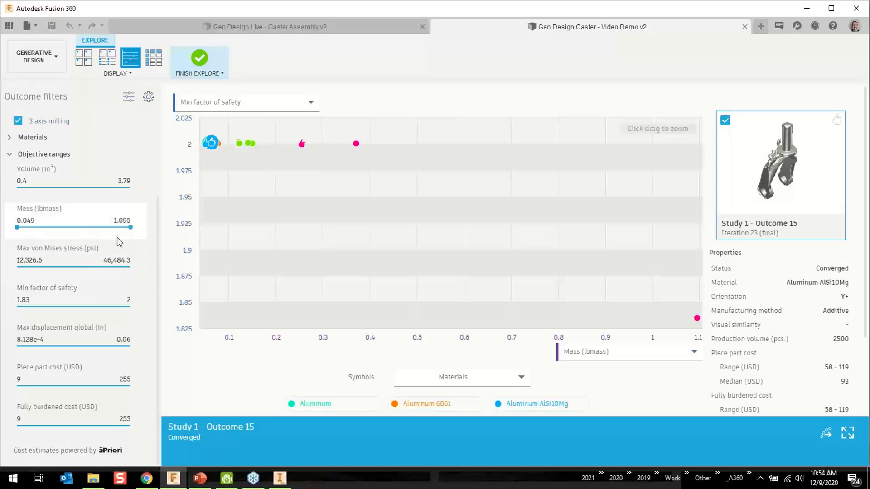
left_click_drag(130, 227, 25, 228)
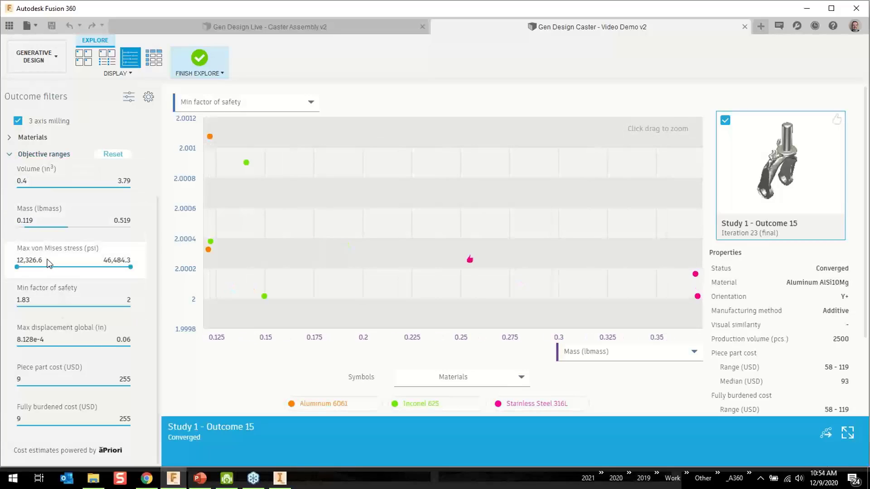
left_click_drag(17, 306, 127, 309)
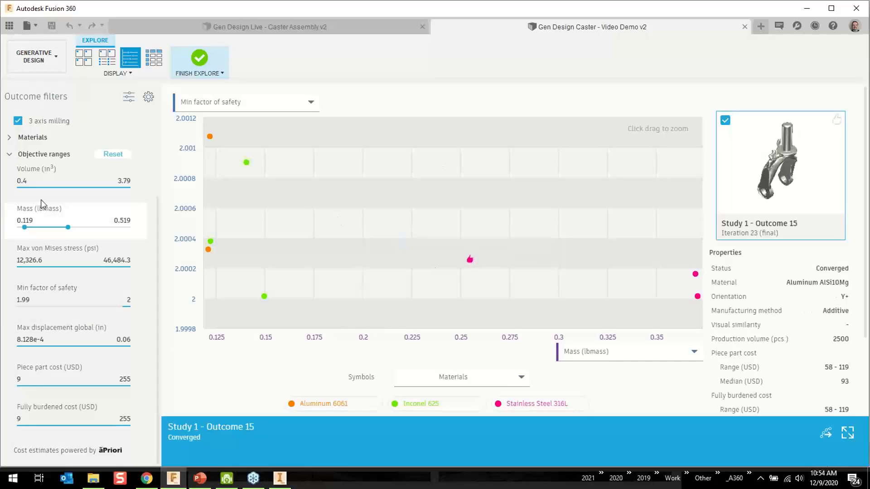
scroll(42, 197, "up", 5)
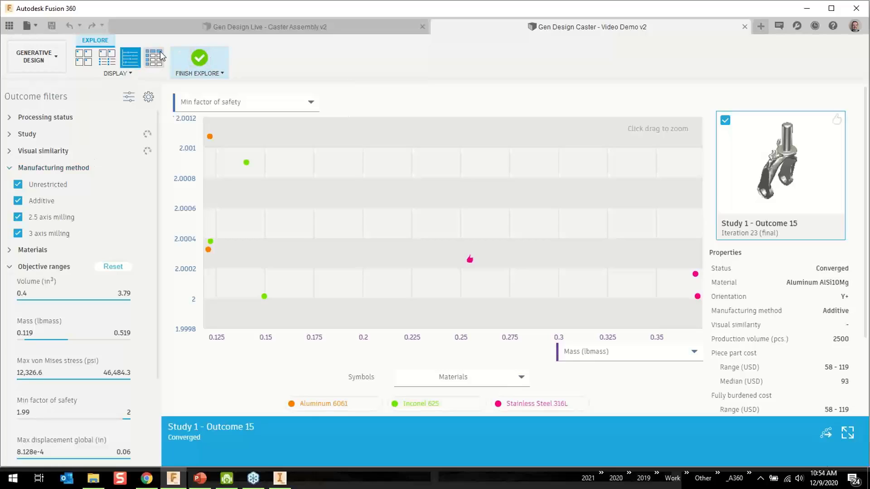
Show the outcomes as thumbnails, view the recommended Outcome 1 with its properties, and return to the outcome overview.
left_click(84, 57)
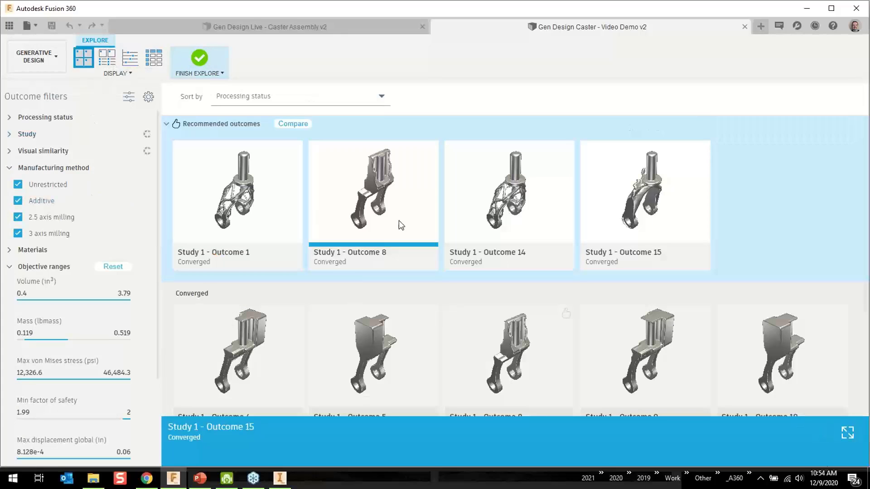
left_click(254, 175)
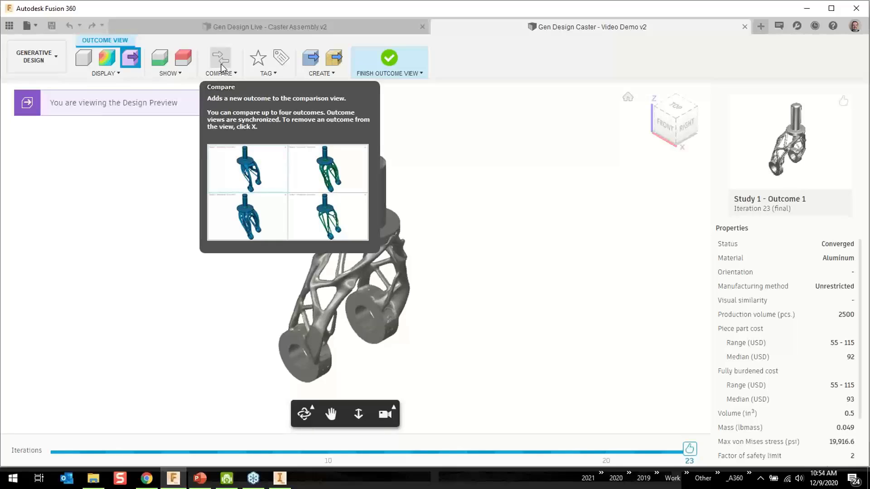
left_click(386, 64)
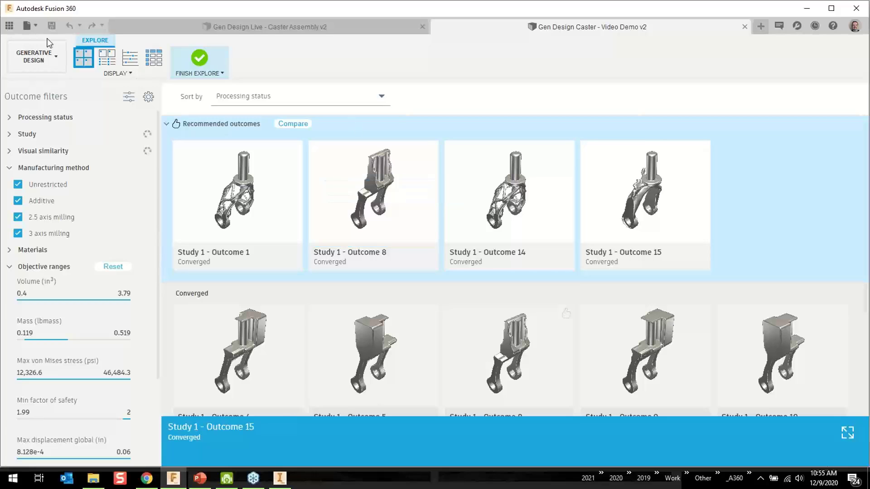
Open the Caster 3 Axis design from the Completed Caster folder and turn the fork to see its opening.
left_click(9, 26)
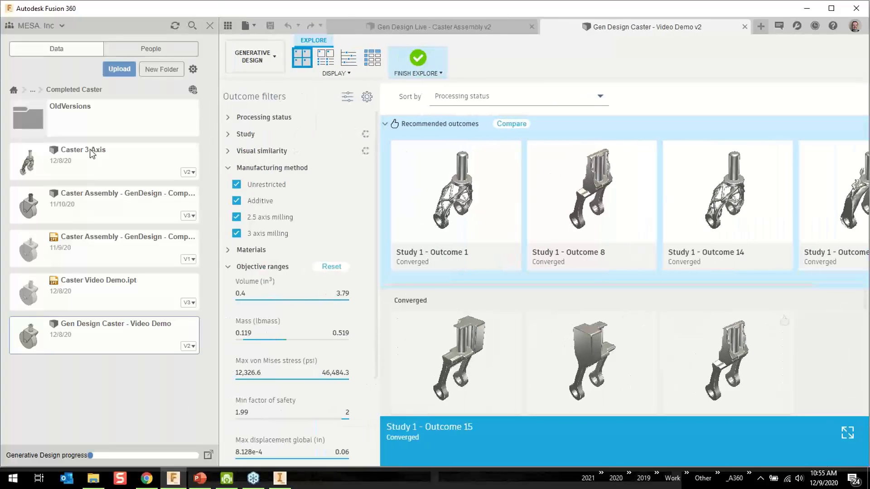
left_click(99, 167)
double_click(114, 163)
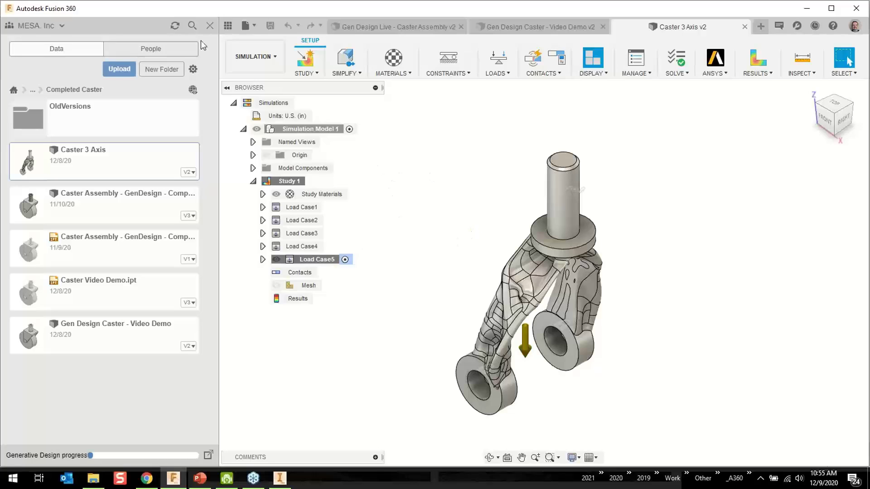
left_click(210, 25)
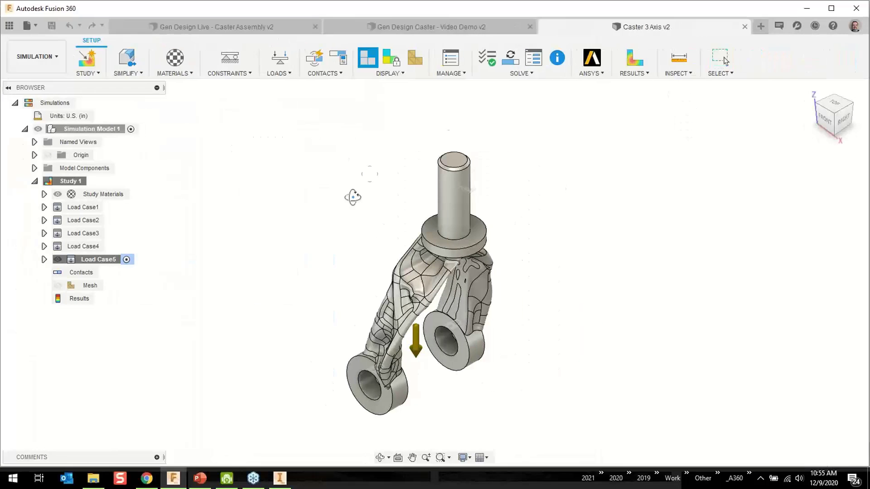
middle_click_drag(352, 196, 343, 260, "shift")
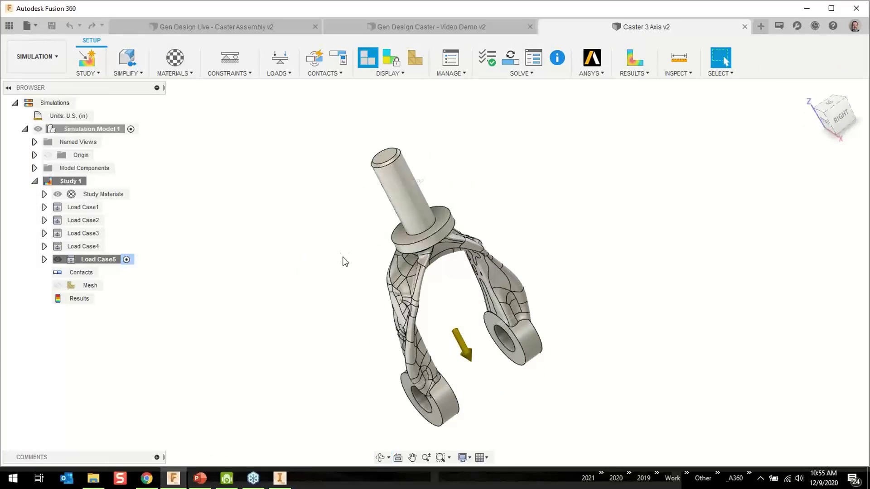
Switch the caster model to the Design workspace and review its timeline features and shape.
left_click(36, 57)
left_click(37, 91)
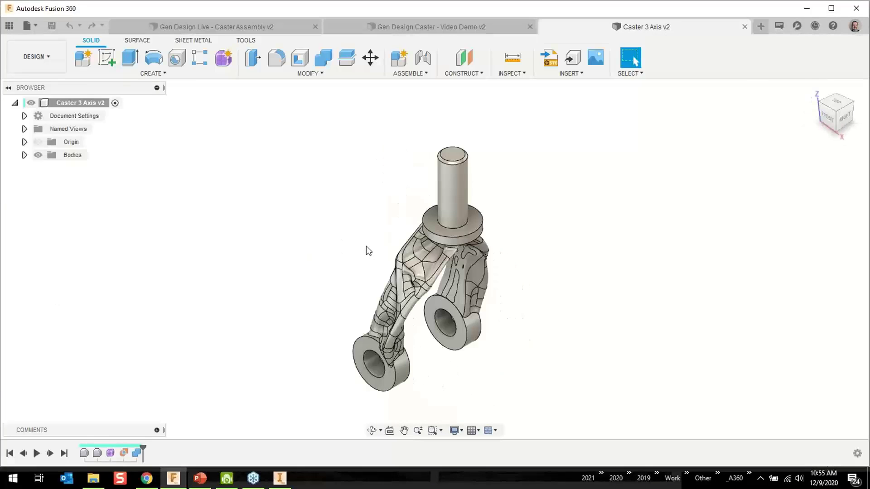
middle_click_drag(370, 227, 406, 222, "shift")
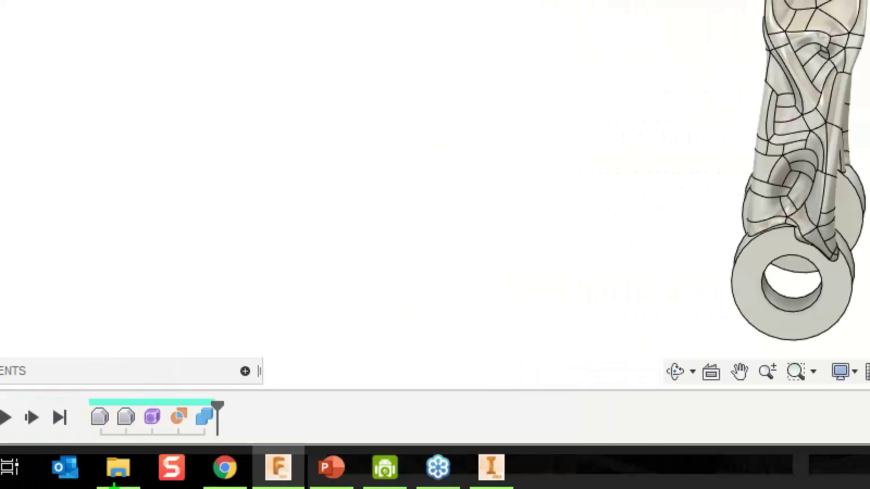
left_click_drag(89, 397, 128, 418)
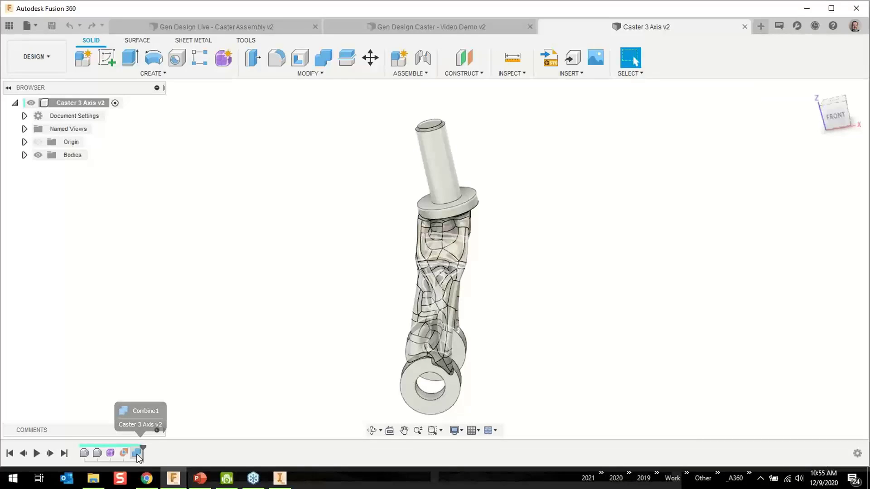
middle_click_drag(327, 246, 322, 293, "shift")
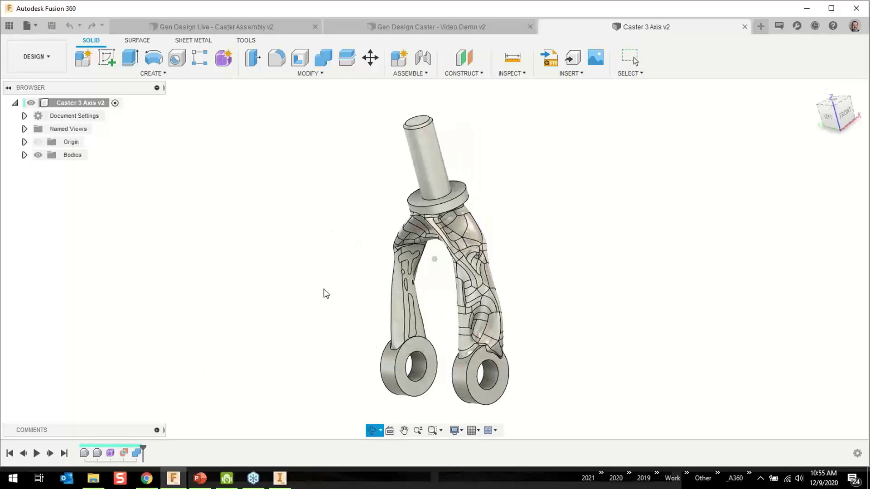
Open the organic form feature of the caster fork for editing and view its T-spline mesh.
left_click(113, 454)
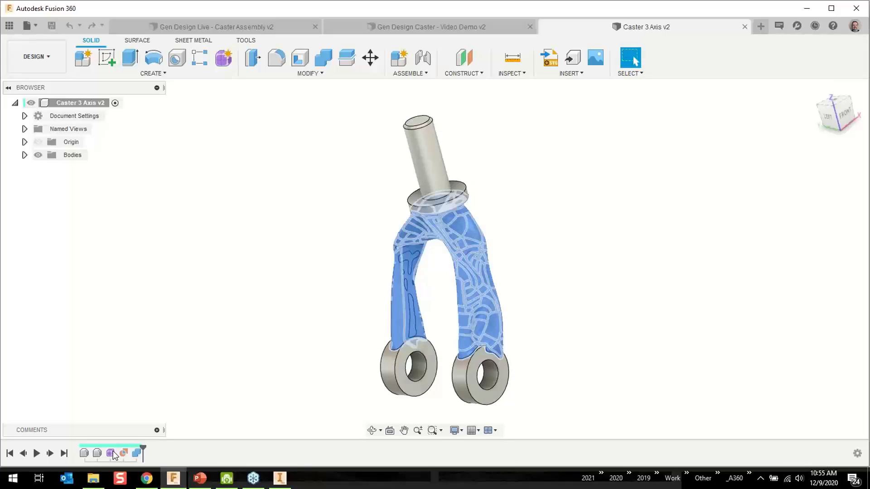
right_click(111, 453)
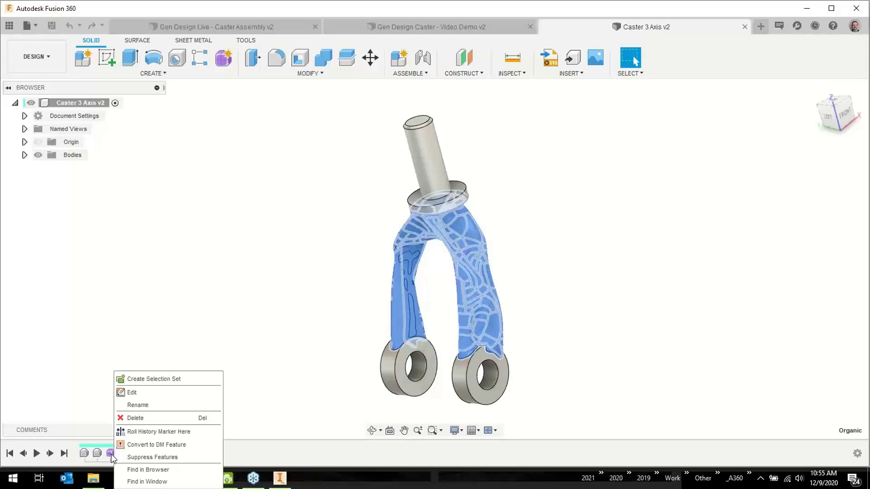
left_click(137, 393)
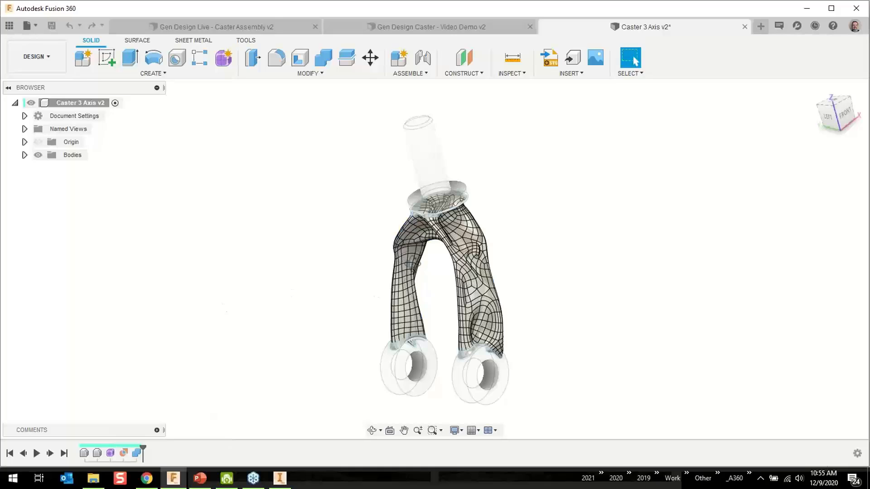
middle_click_drag(413, 262, 460, 253, "shift")
scroll(460, 254, "down", 2)
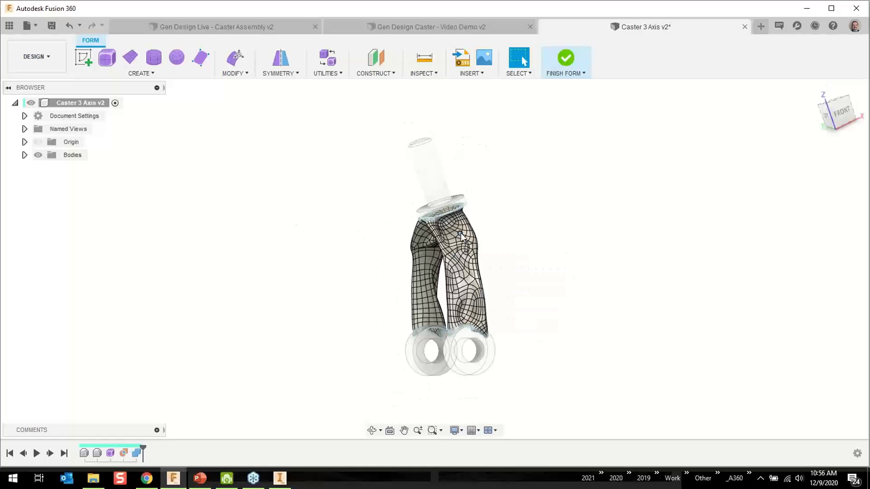
Select the patch of T-spline faces on the fork arm below the flange and pull it outward with Edit Form.
scroll(460, 235, "up", 4)
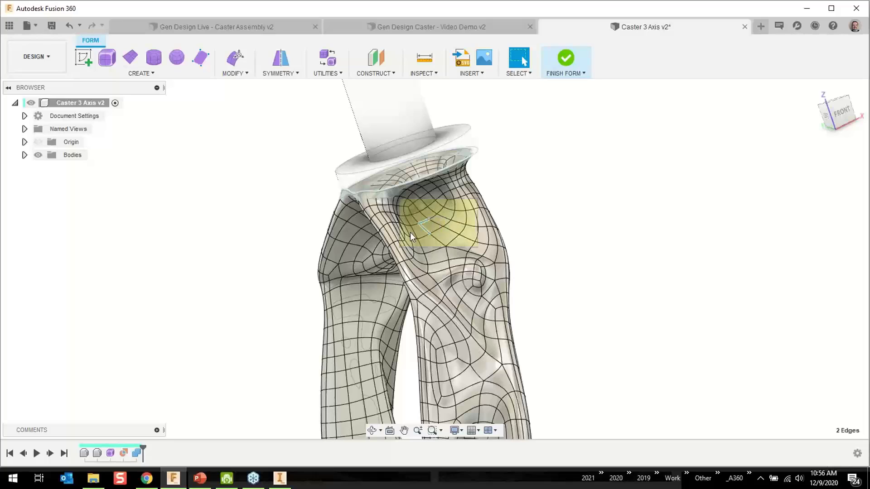
left_click(431, 224)
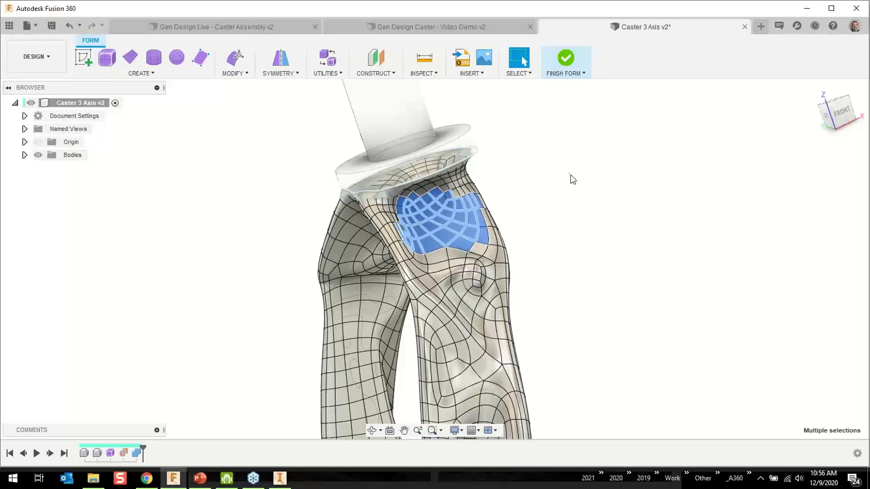
right_click(543, 179)
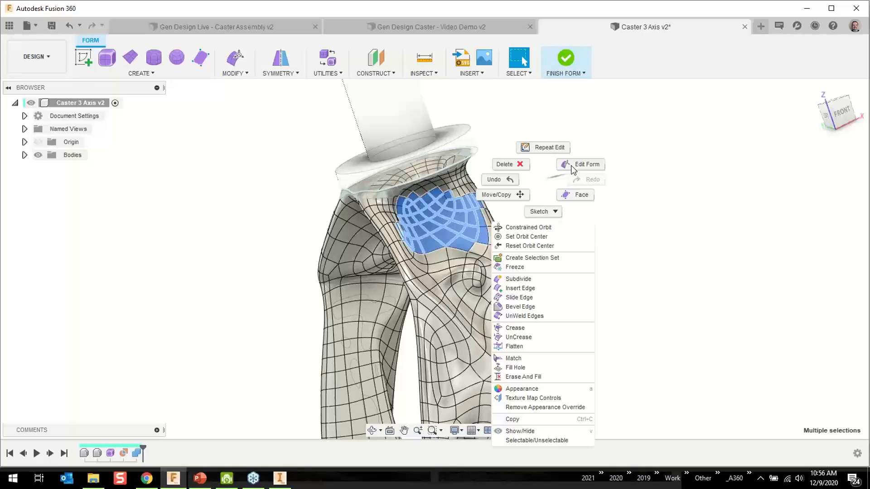
left_click(551, 180)
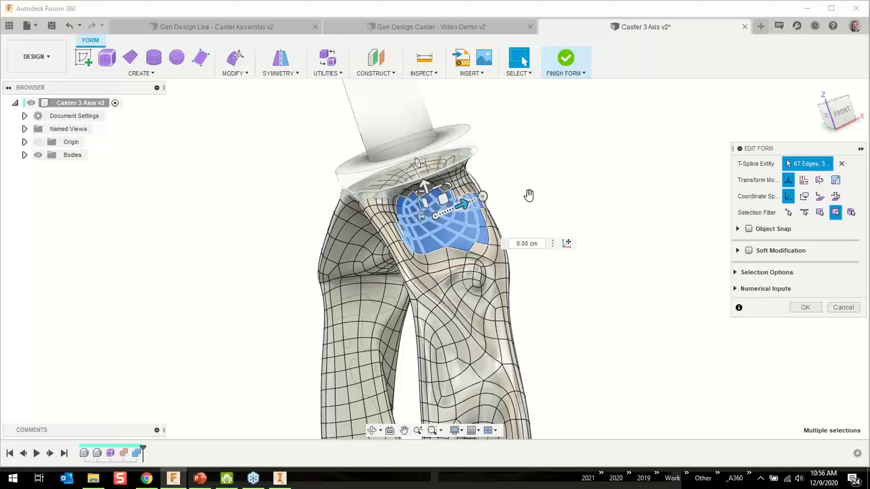
middle_click_drag(528, 196, 442, 259, "shift")
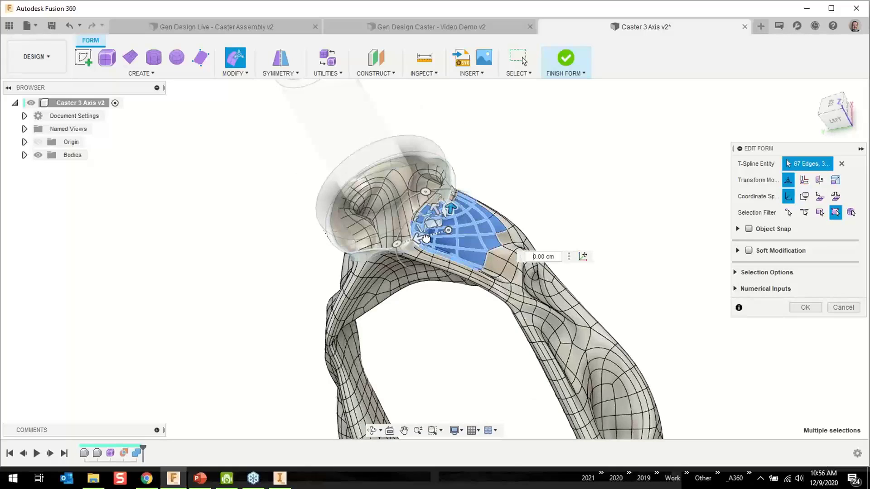
left_click_drag(425, 240, 442, 237)
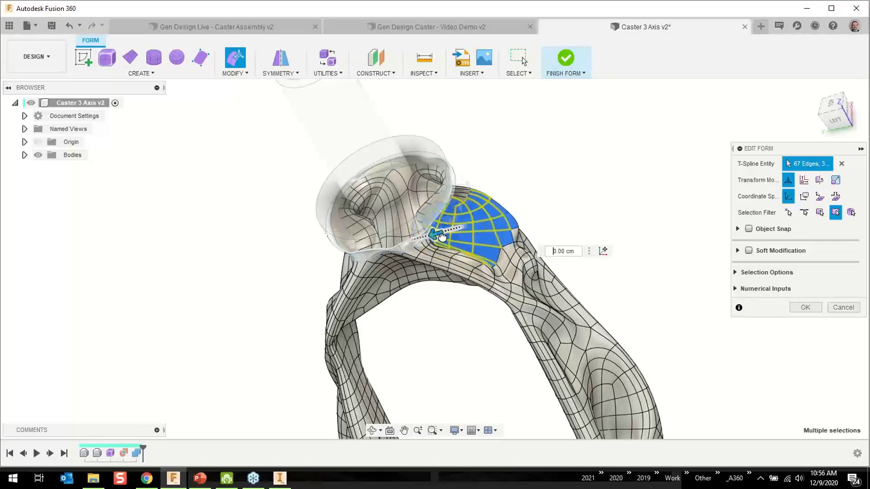
left_click(555, 183)
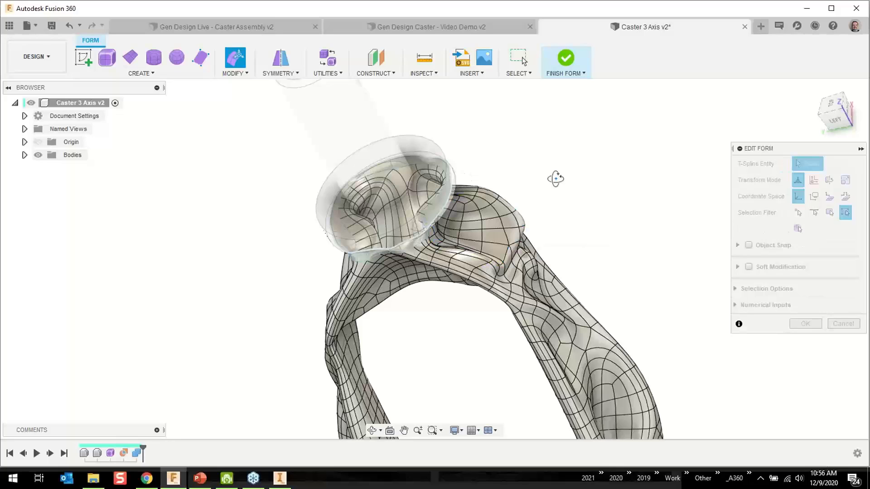
Inspect the reshaped fork arm, leave Edit Form, and finish the form to recompute the solid body.
middle_click_drag(555, 178, 476, 169, "shift")
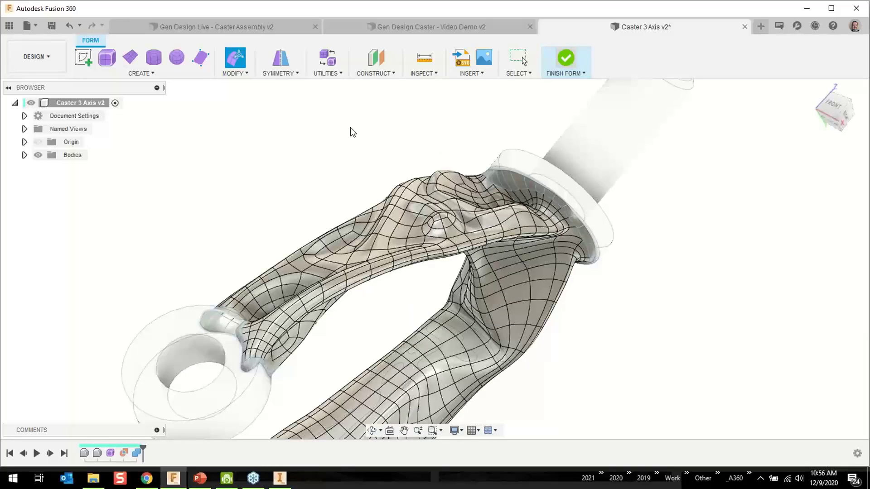
key("Escape")
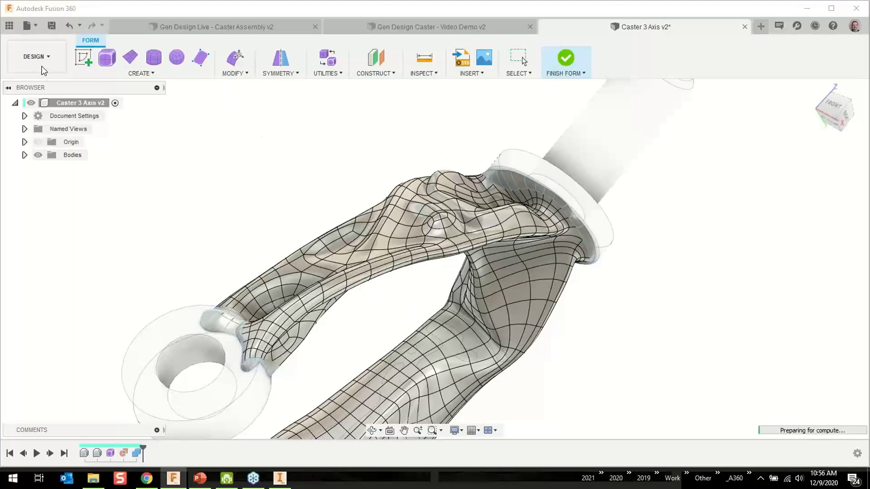
left_click(566, 58)
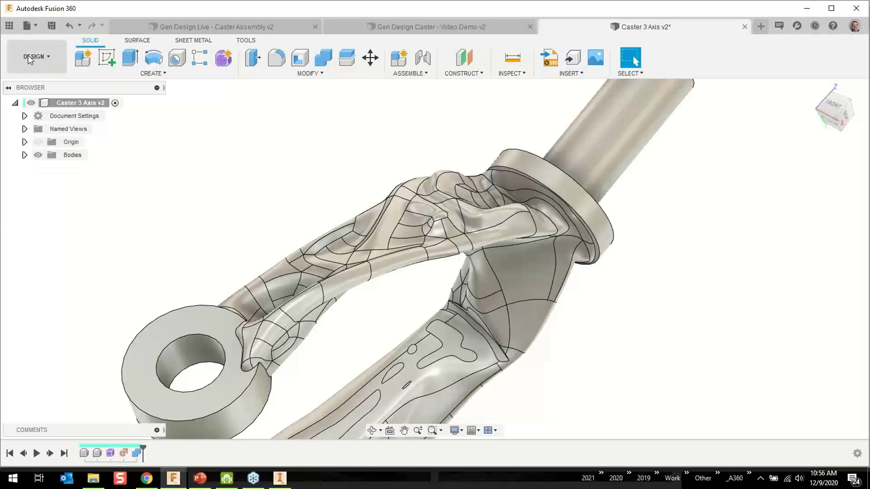
Review the load cases of Study 1 for the edited caster in the Simulation workspace, and return to the Design workspace.
left_click(37, 56)
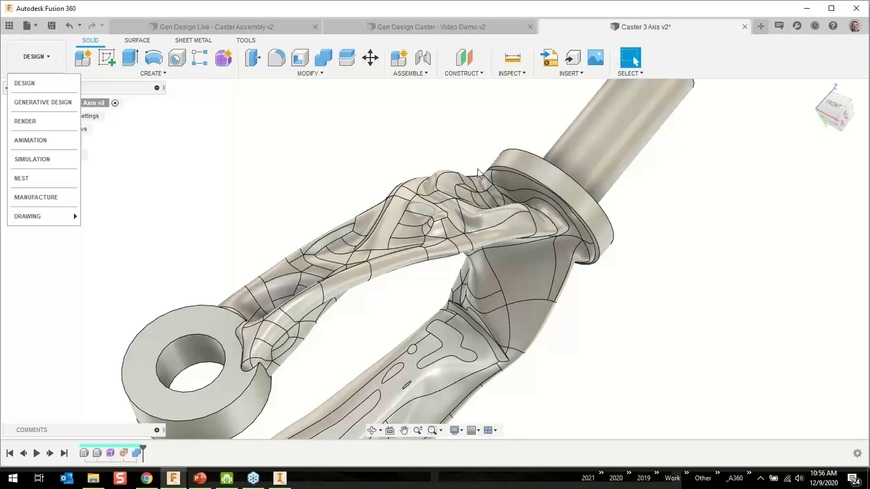
left_click(31, 159)
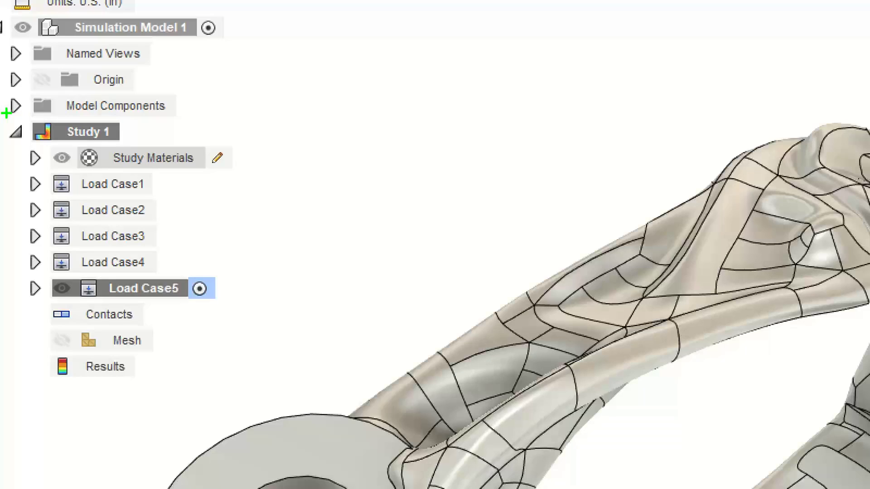
left_click_drag(7, 113, 502, 479)
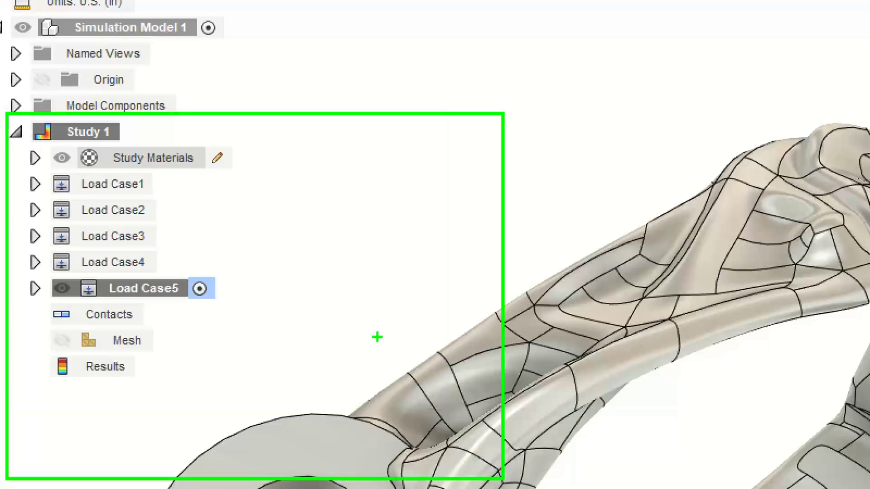
key("Escape")
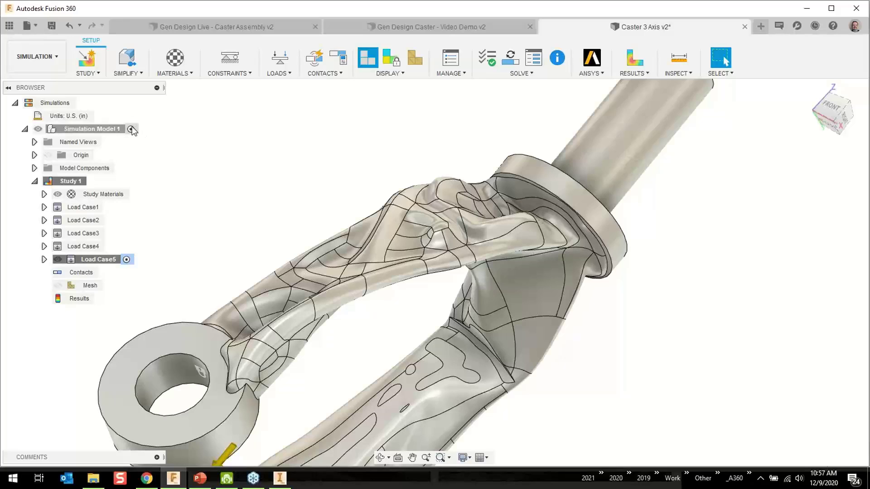
left_click(46, 60)
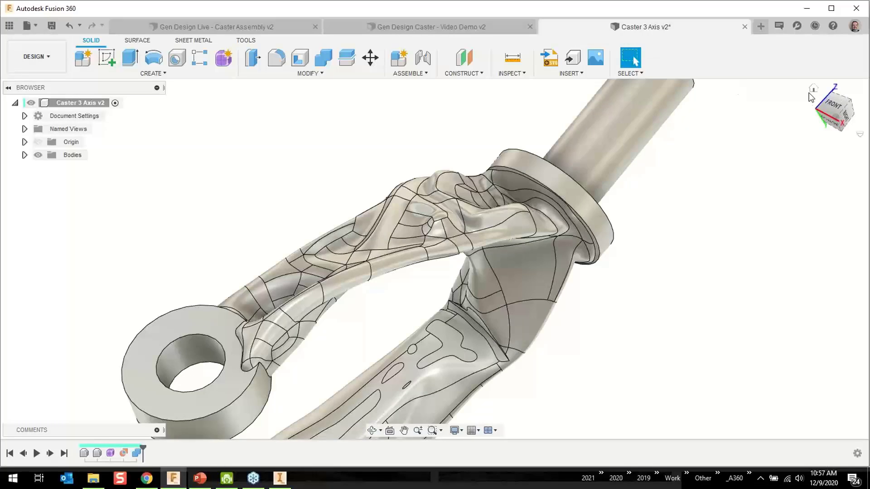
Review the file types available for exporting the Caster 3 Axis design, and leave the export without creating a file.
left_click(813, 89)
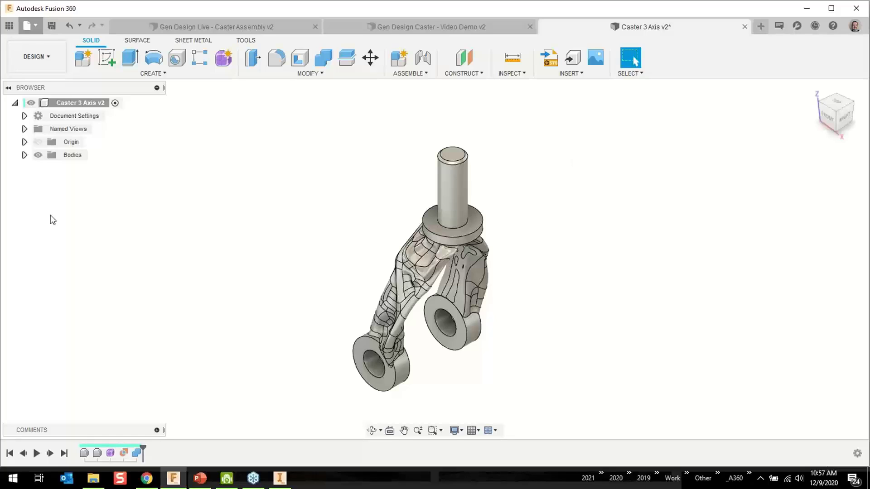
left_click(27, 26)
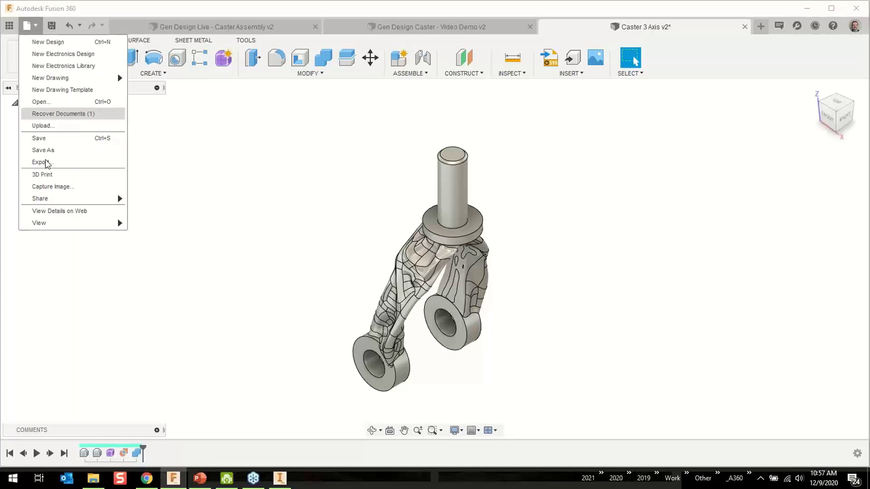
left_click(279, 204)
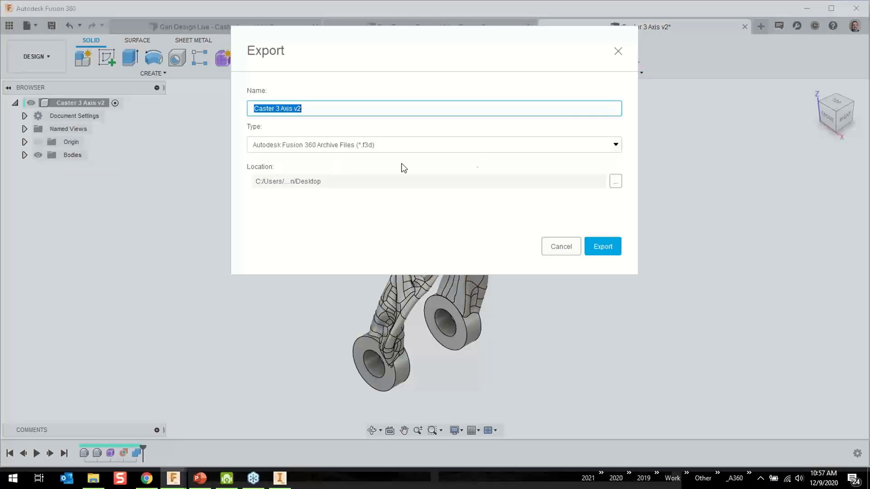
left_click(616, 145)
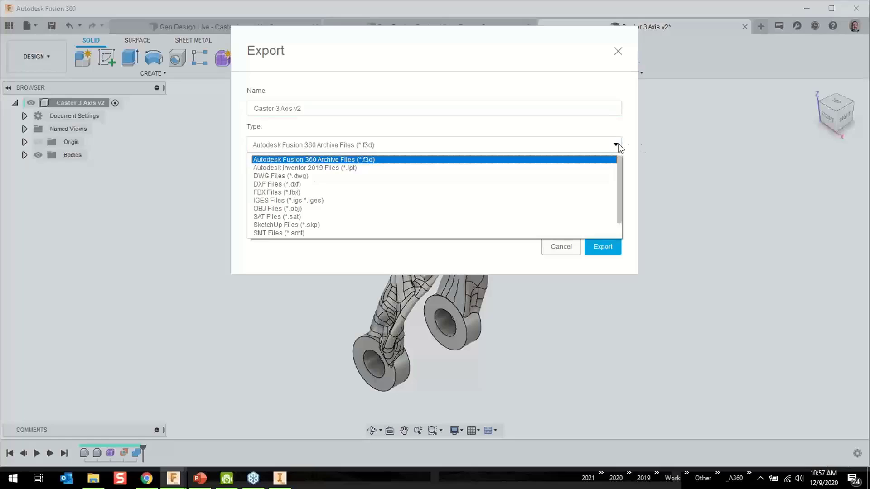
left_click(367, 172)
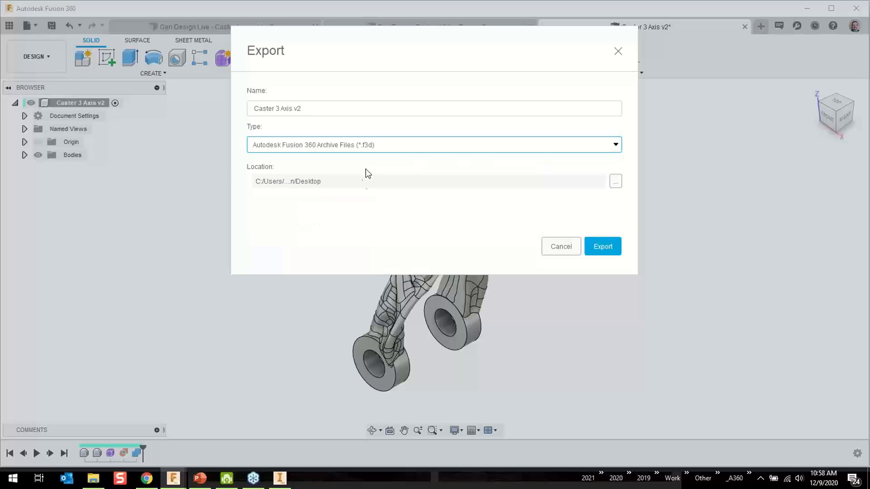
left_click(561, 246)
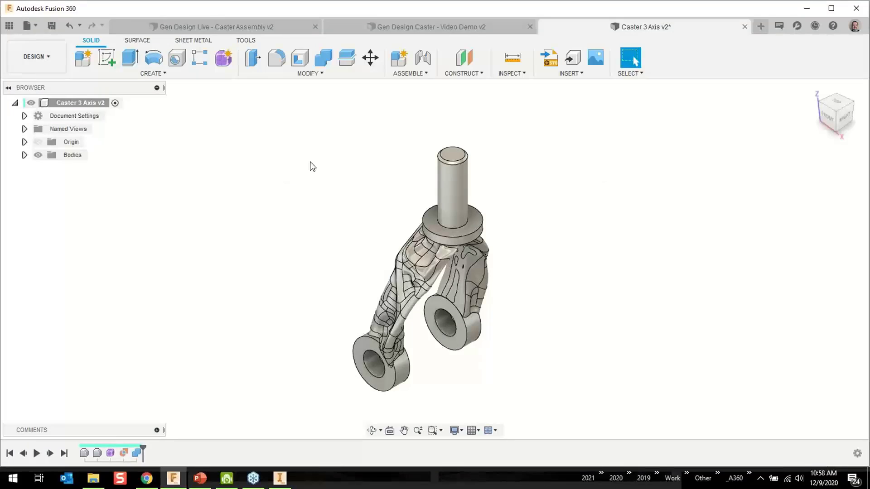
Save the Caster 3 Axis design with the version description User Saved, and open Caster Assembly.iam in Inventor.
left_click(49, 28)
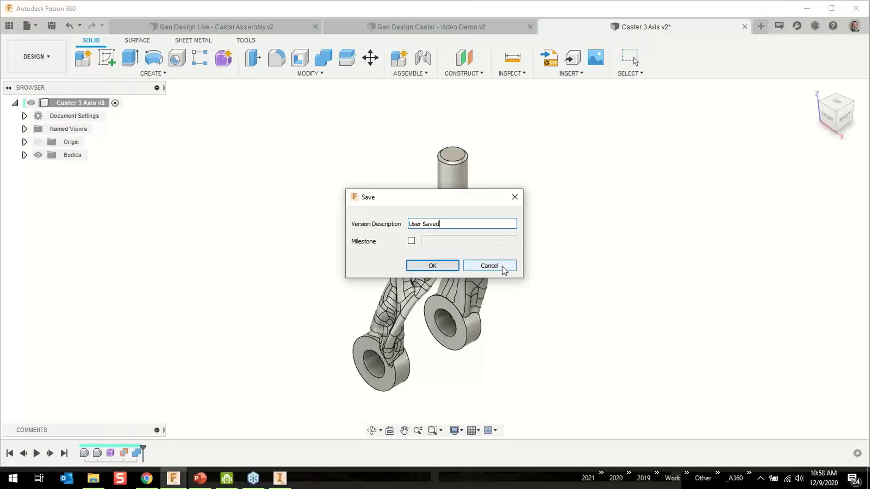
left_click(443, 266)
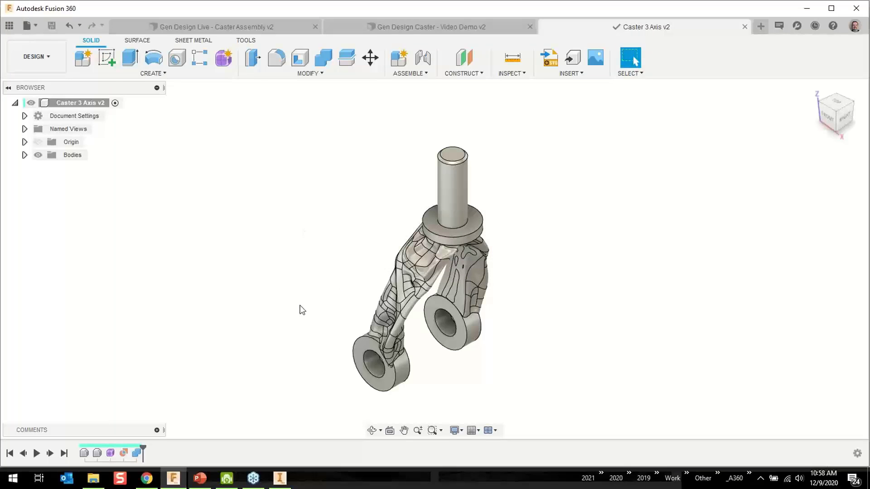
left_click(280, 479)
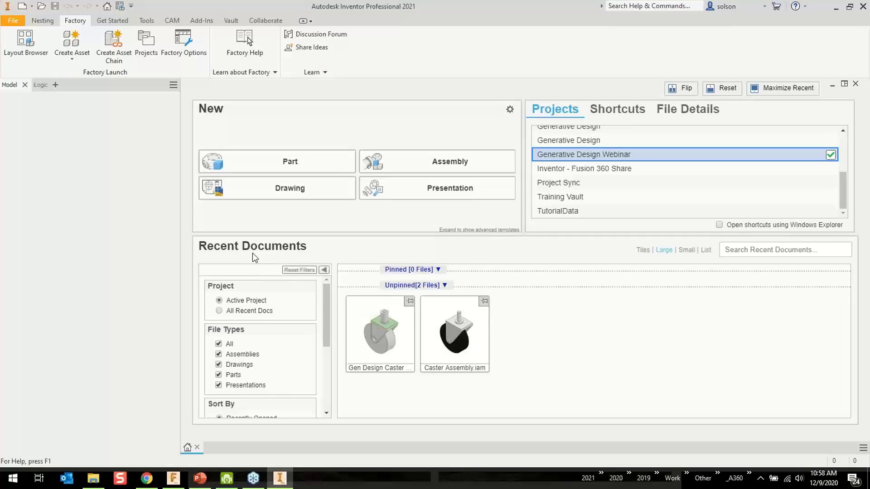
mouse_move(471, 353)
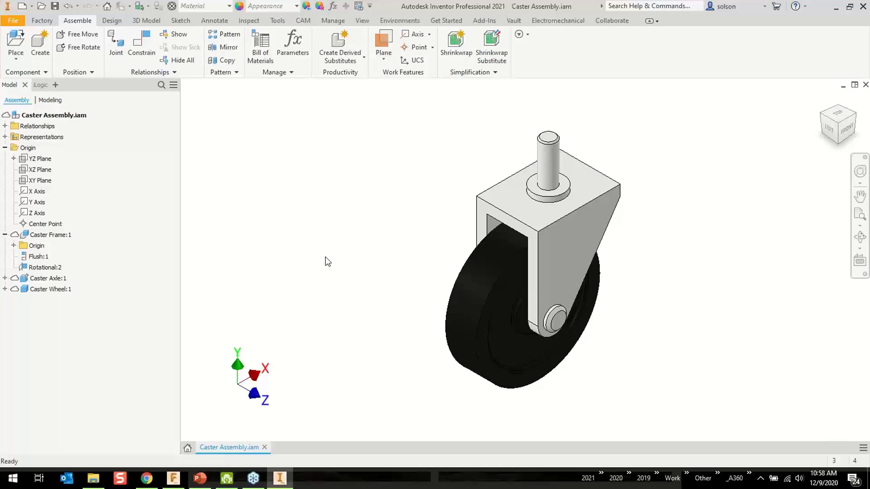
Replace the Caster Frame component with Caster 3 Axis.FusionDesign from the Completed Caster folder, accepting the possible relationship loss and errors.
left_click(37, 235)
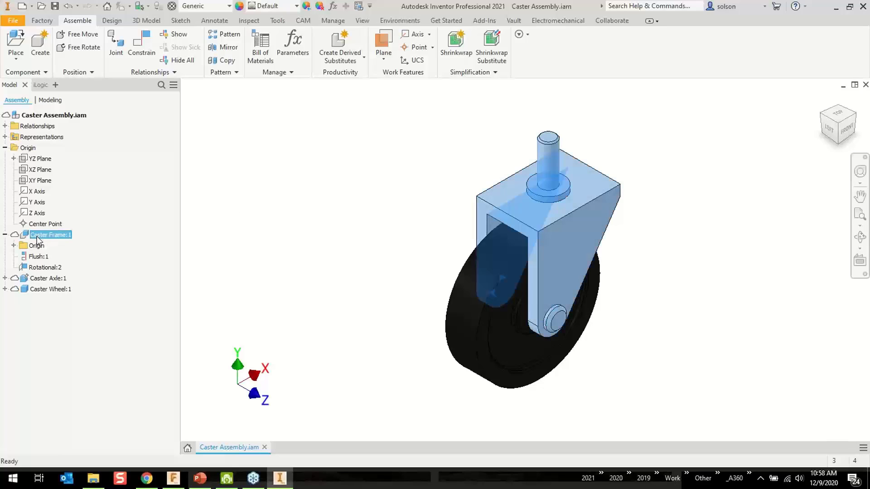
right_click(36, 236)
mouse_move(75, 243)
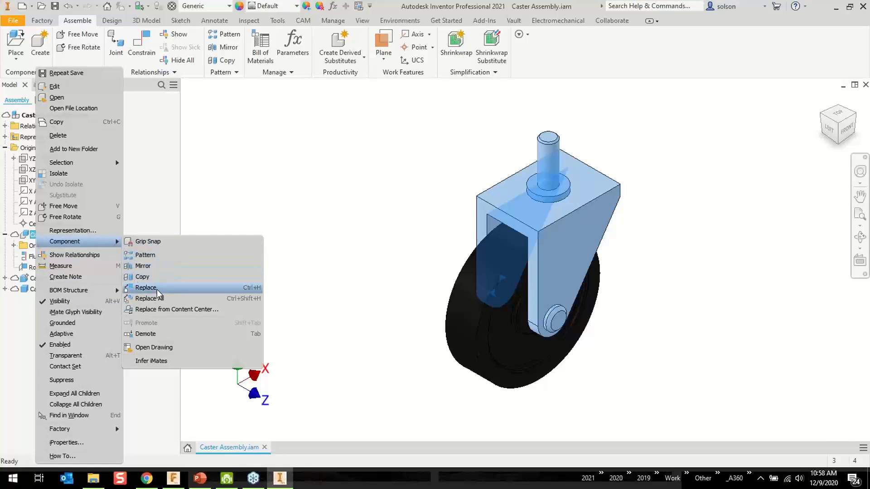
left_click(158, 291)
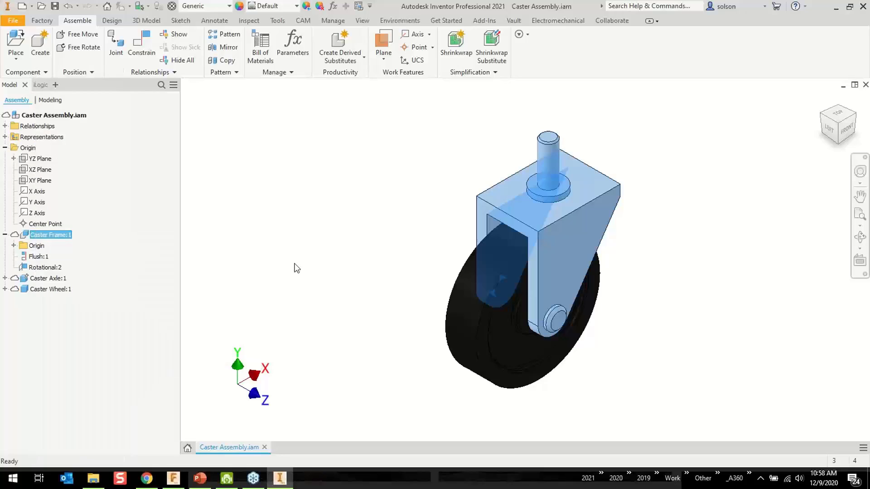
key("p")
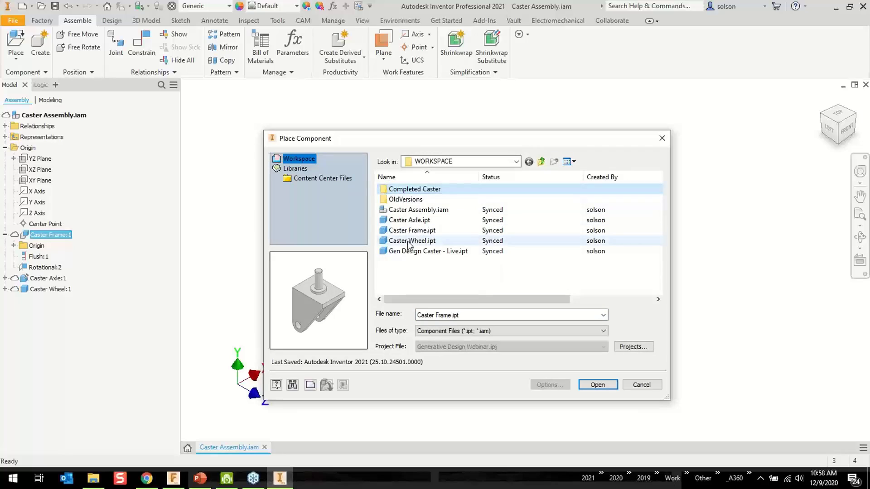
double_click(414, 189)
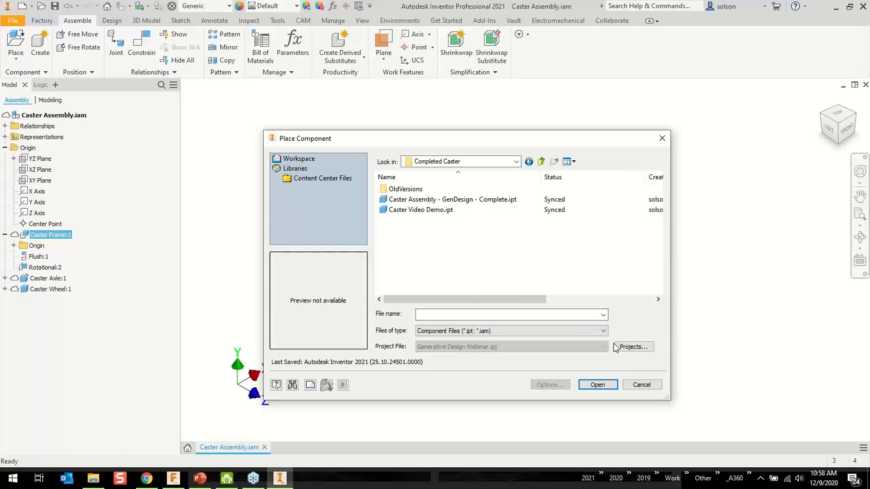
left_click(575, 332)
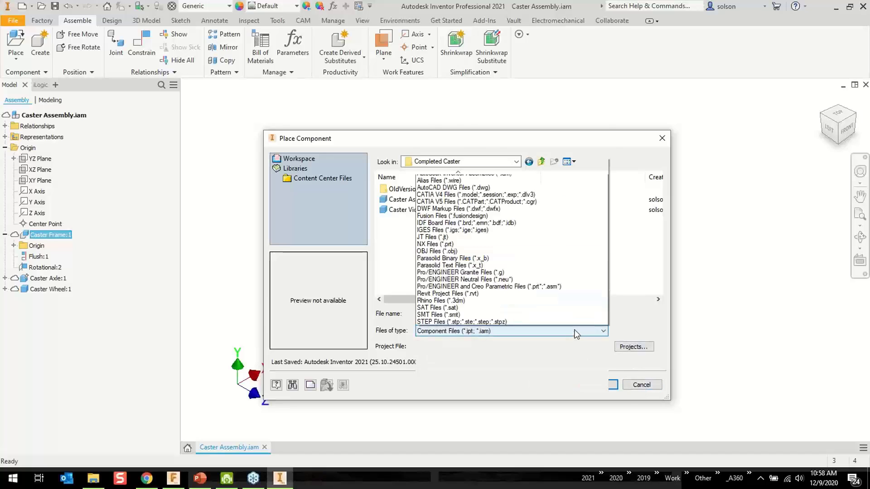
left_click(565, 324)
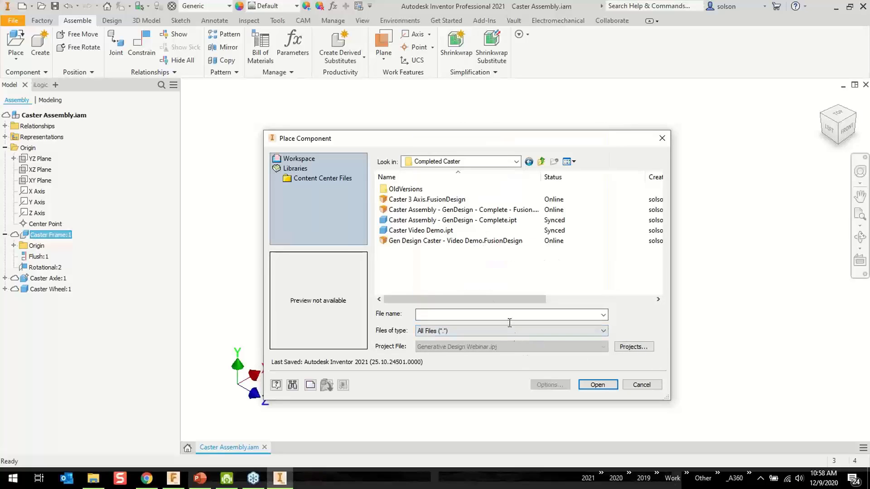
left_click(456, 204)
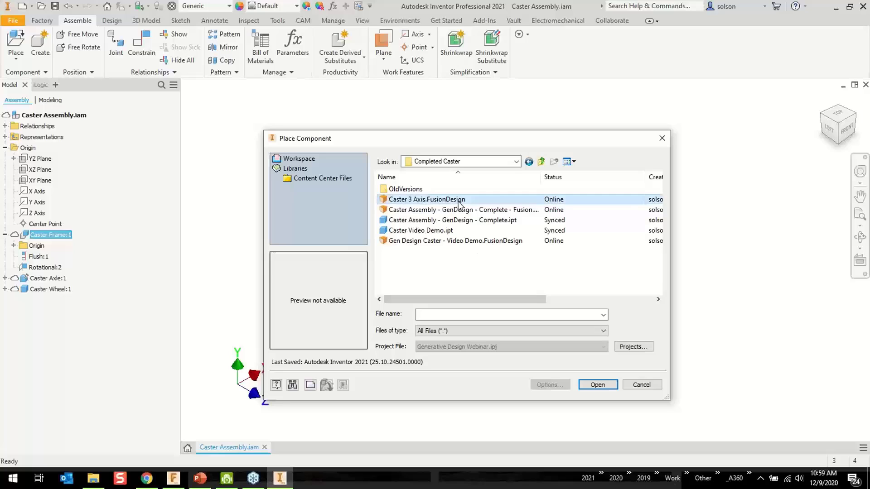
left_click(597, 384)
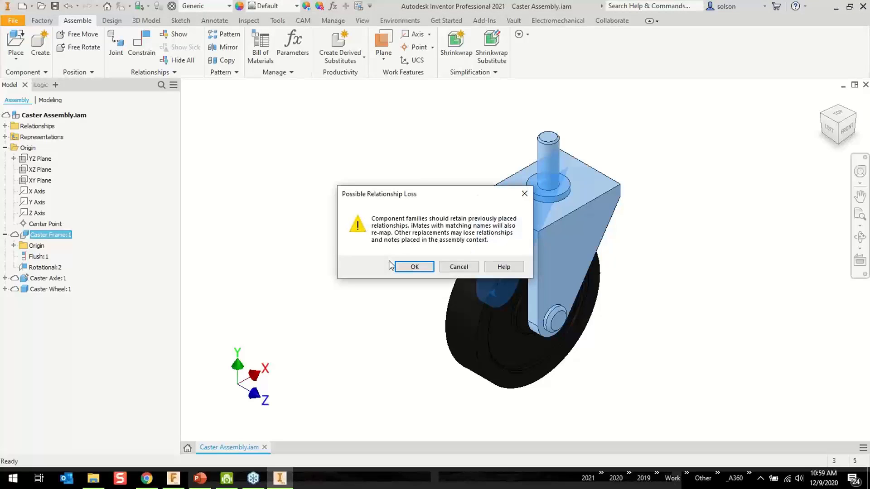
left_click(413, 266)
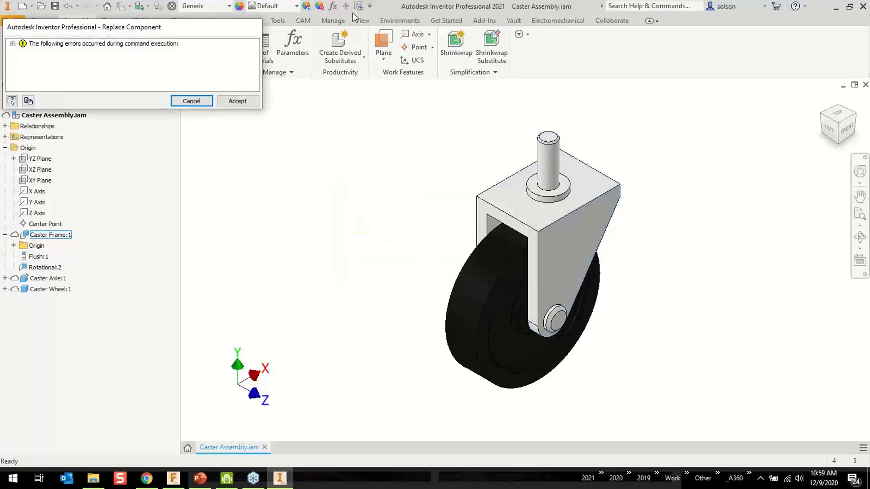
left_click(236, 101)
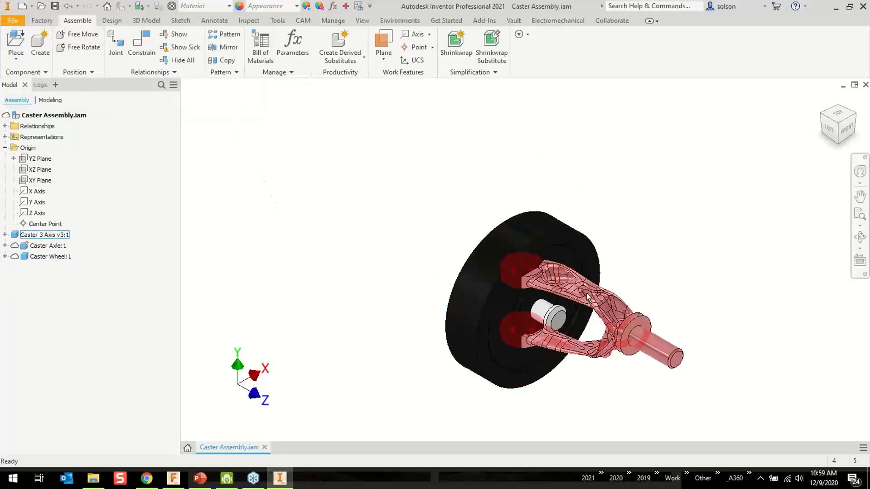
Move the new fork clear of the wheel and reconnect its broken Rotational joint using the fork's axle hole as the first origin.
left_click_drag(586, 292, 487, 132)
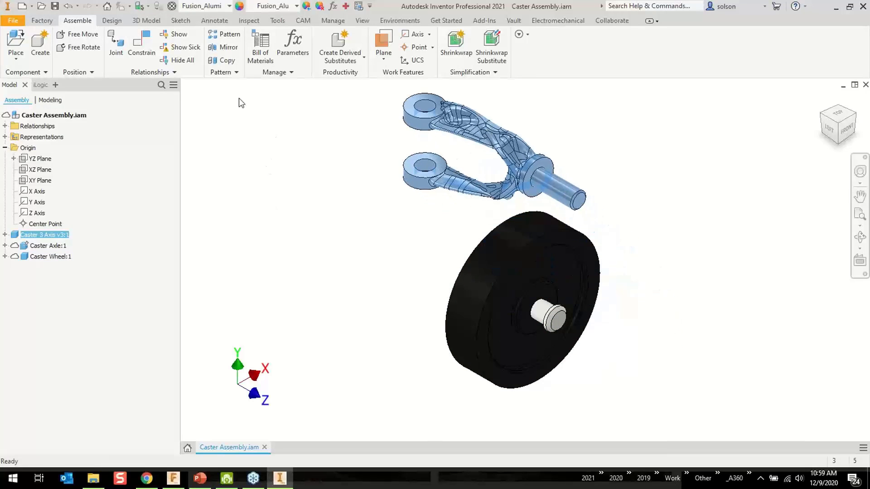
left_click(4, 235)
right_click(44, 281)
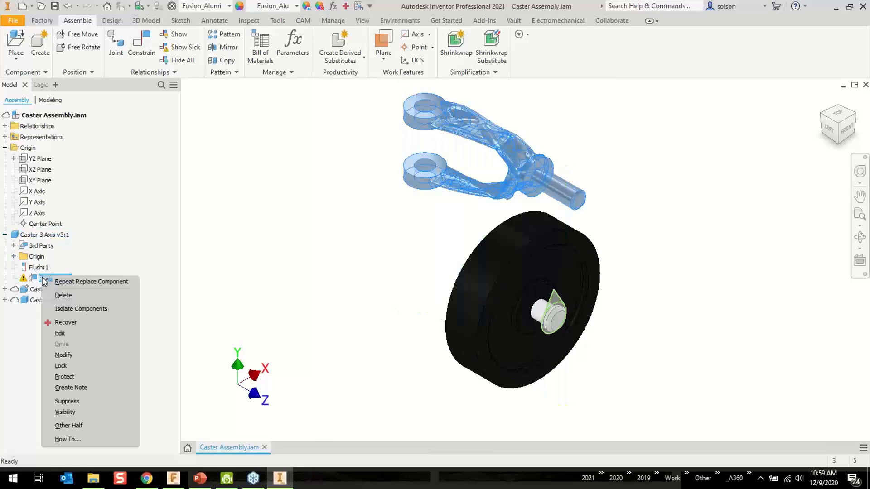
left_click(72, 333)
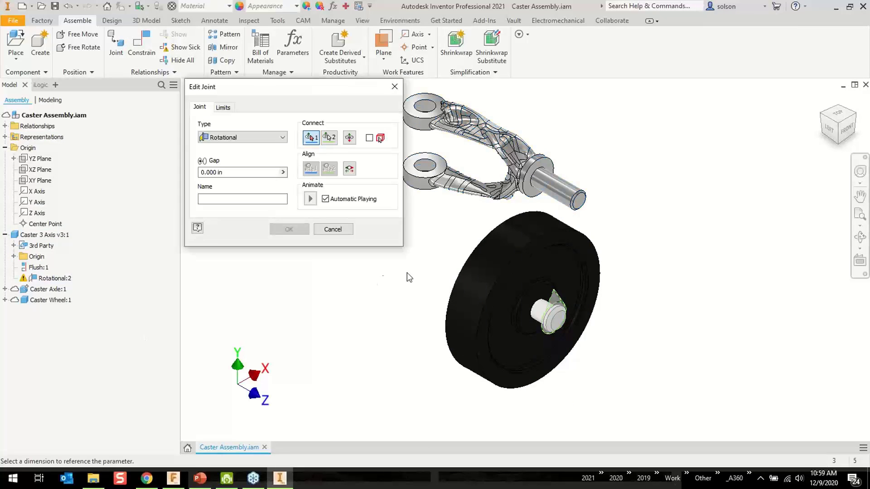
middle_click_drag(419, 277, 442, 204, "shift")
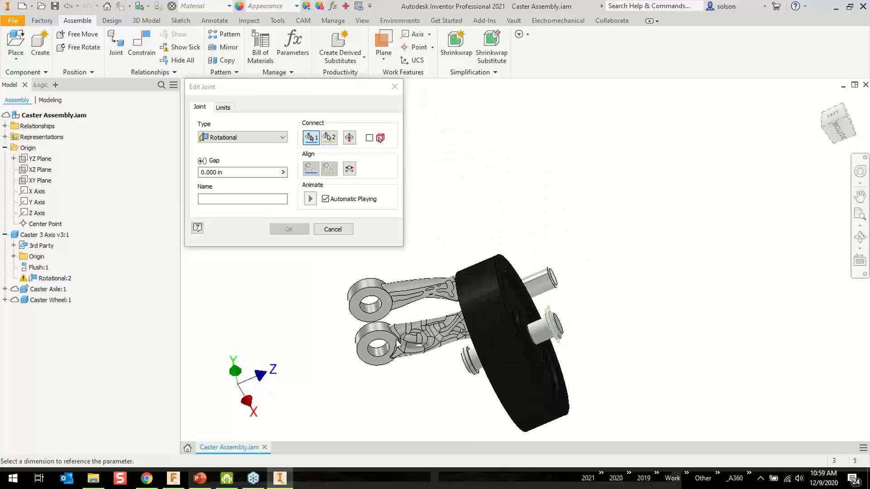
left_click(311, 140)
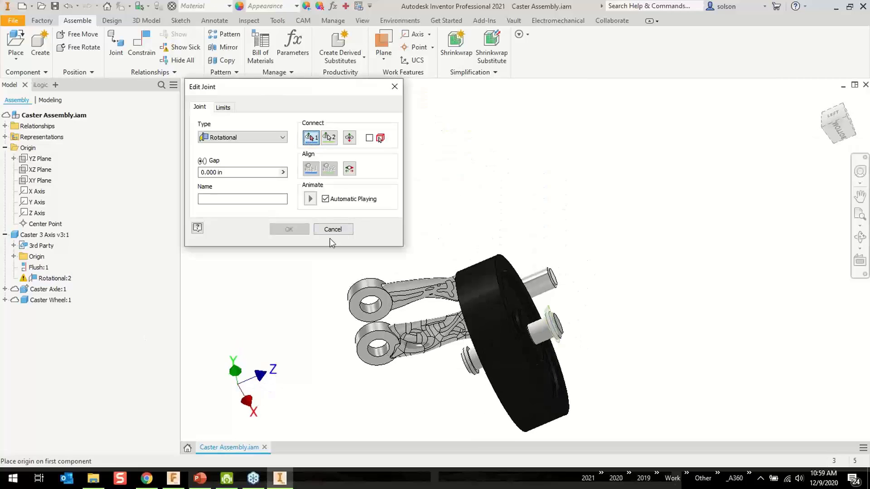
left_click(379, 347)
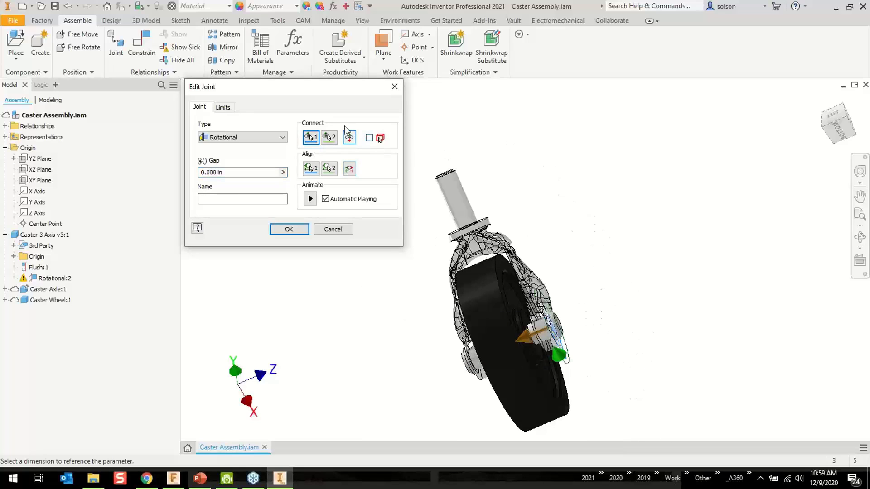
Change the fork's joint type to Rigid and accept the conflicting relationship.
left_click(245, 138)
left_click(222, 146)
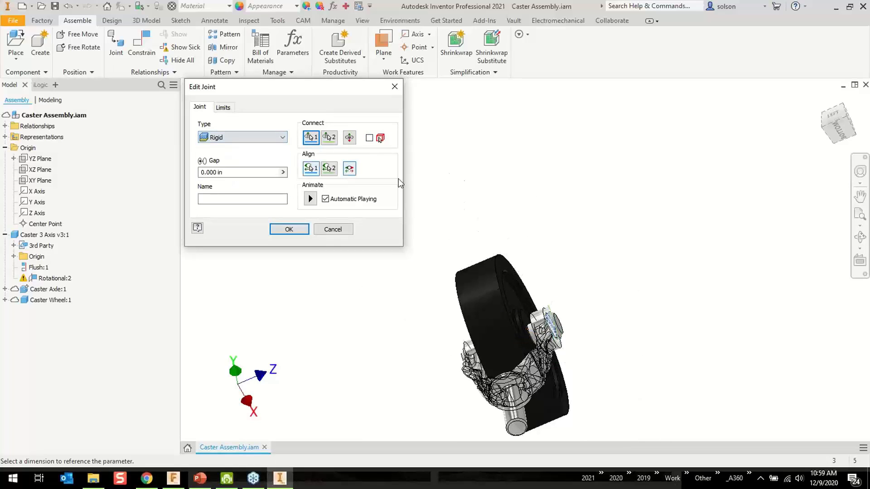
left_click(289, 229)
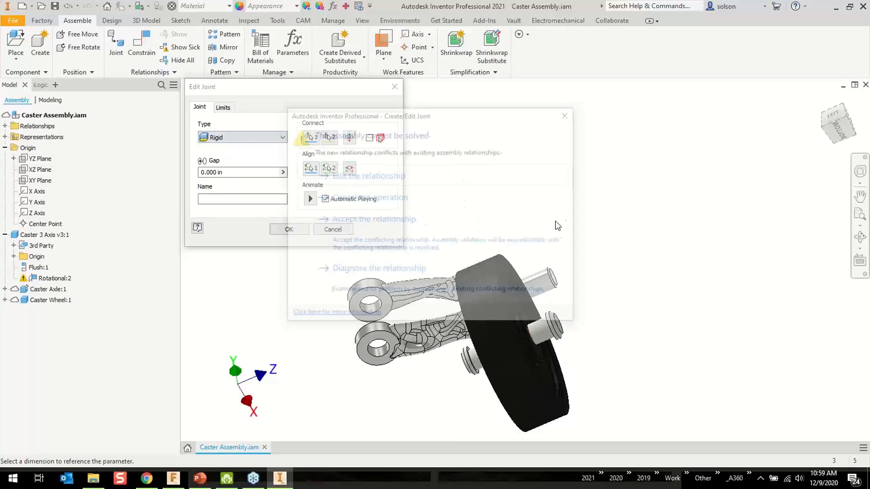
left_click(340, 220)
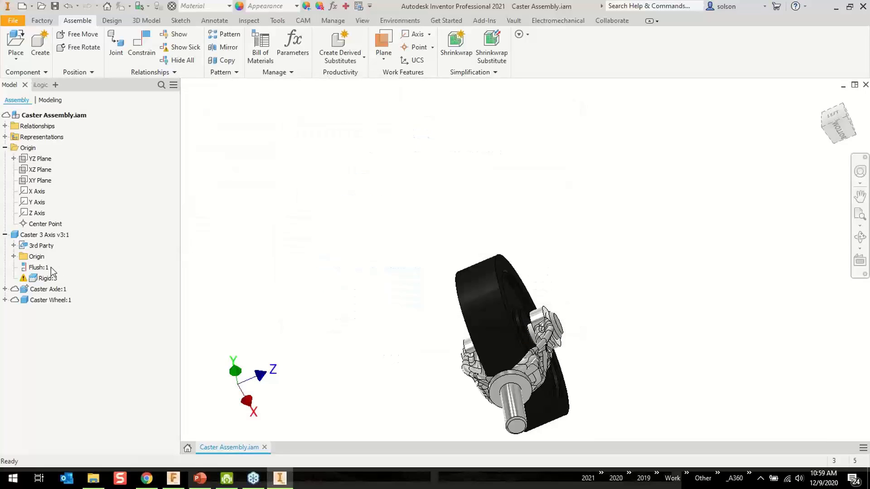
Delete the fork's Rigid joint and undo the deletion.
right_click(42, 278)
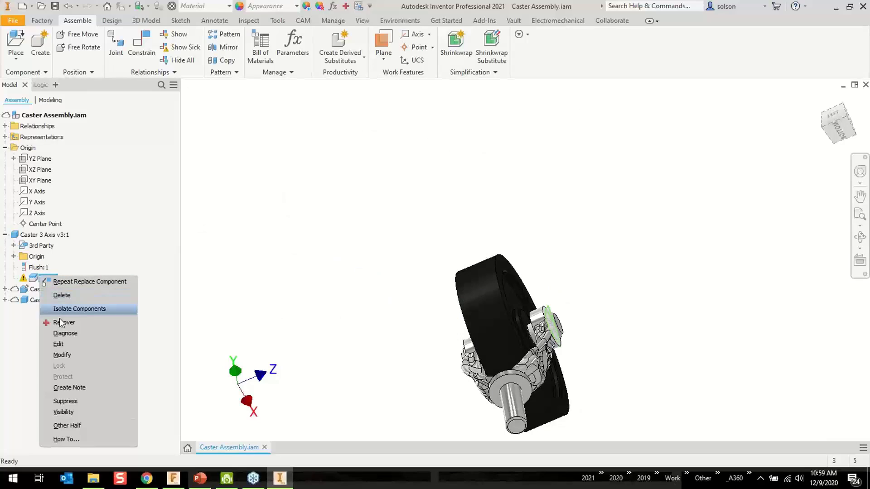
left_click(62, 295)
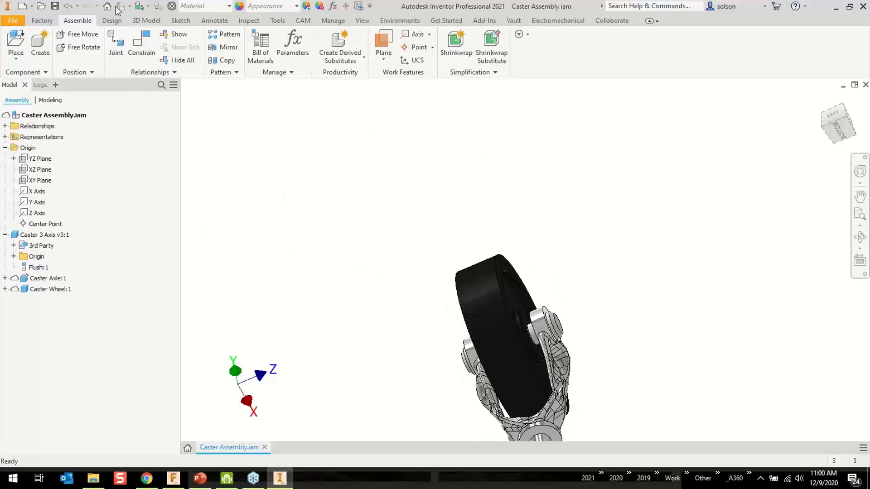
left_click(68, 6)
Change the fork's conflicting Rigid joint back to a Rotational joint and inspect the repaired caster assembly.
right_click(45, 280)
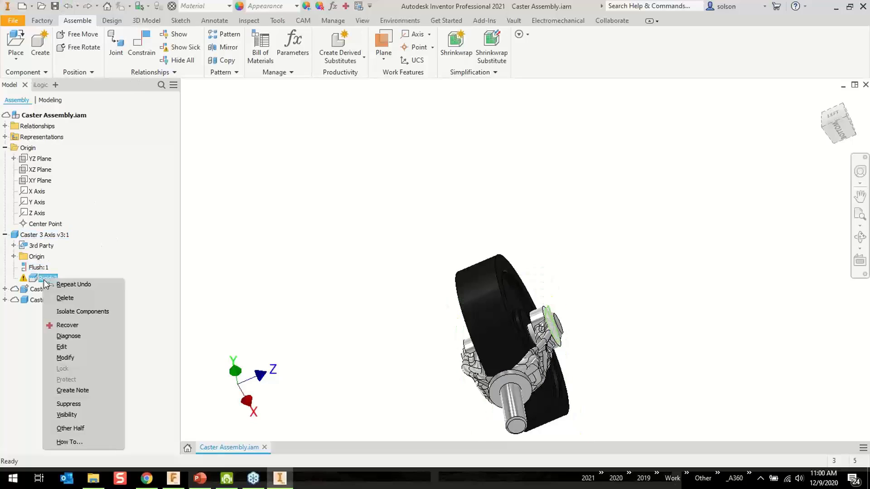
left_click(70, 346)
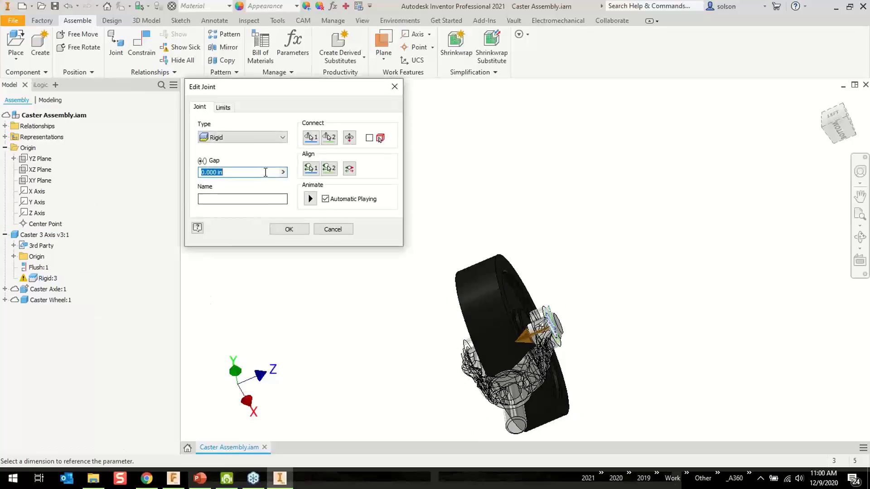
left_click(254, 137)
left_click(246, 156)
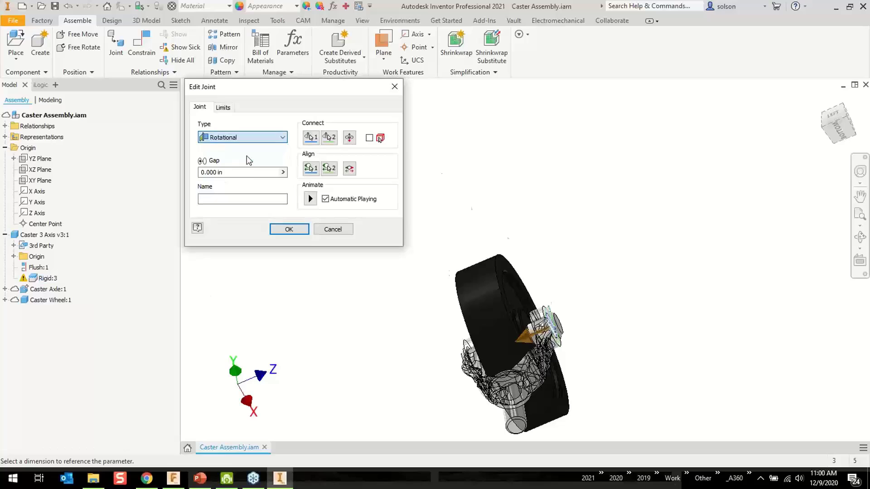
left_click(286, 228)
middle_click_drag(551, 203, 493, 258, "shift")
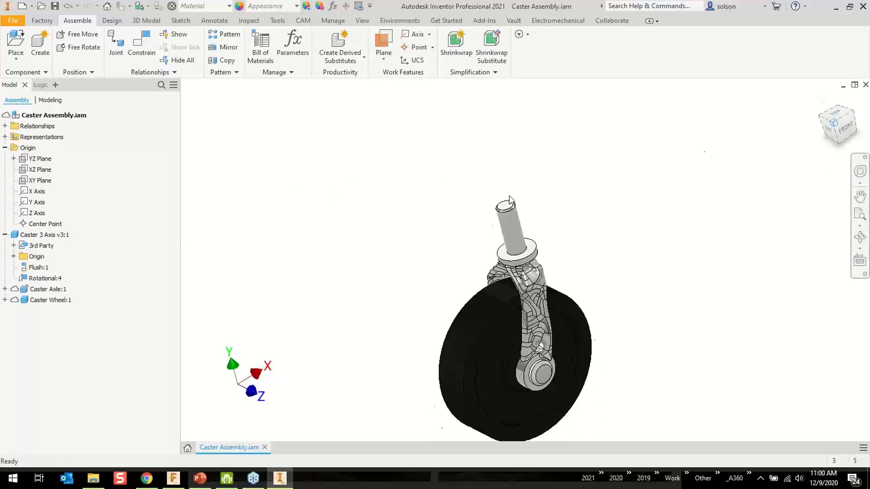
middle_click(374, 201)
middle_click(374, 200)
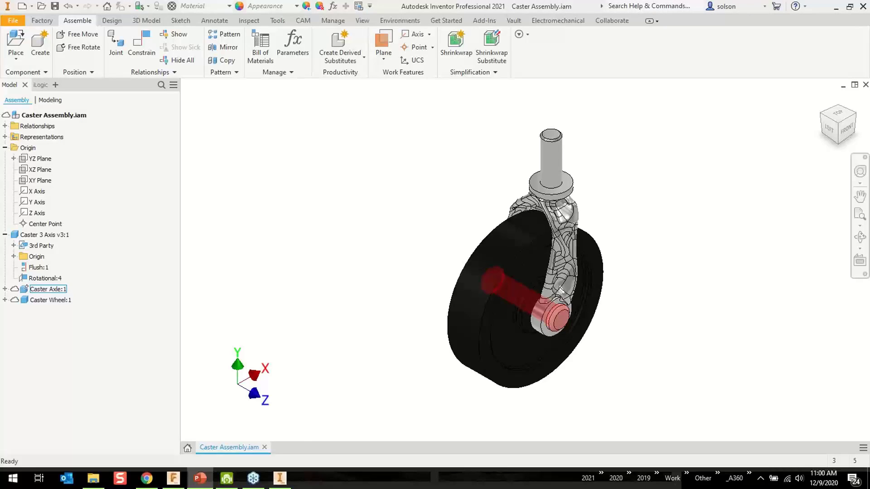
Switch to the PowerPoint slide show, swap its presenter view with the full-screen slide, and advance from Demo Time to the poll slide.
left_click(200, 478)
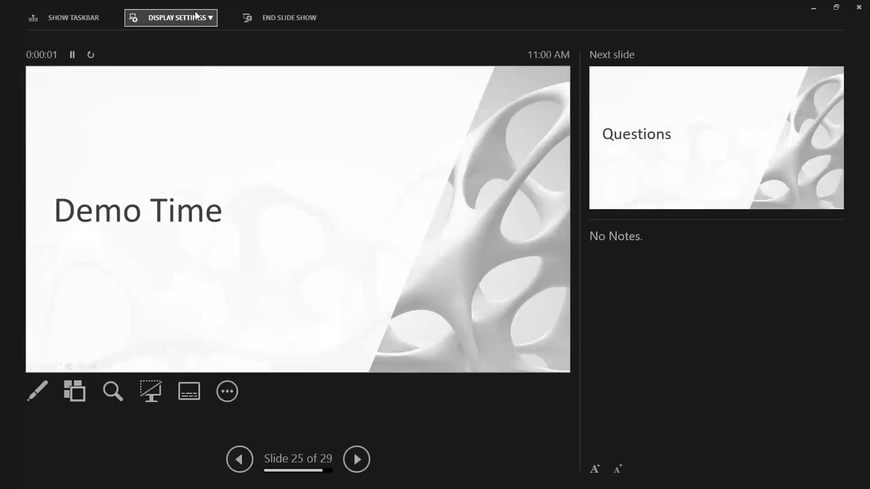
left_click(196, 17)
left_click(188, 37)
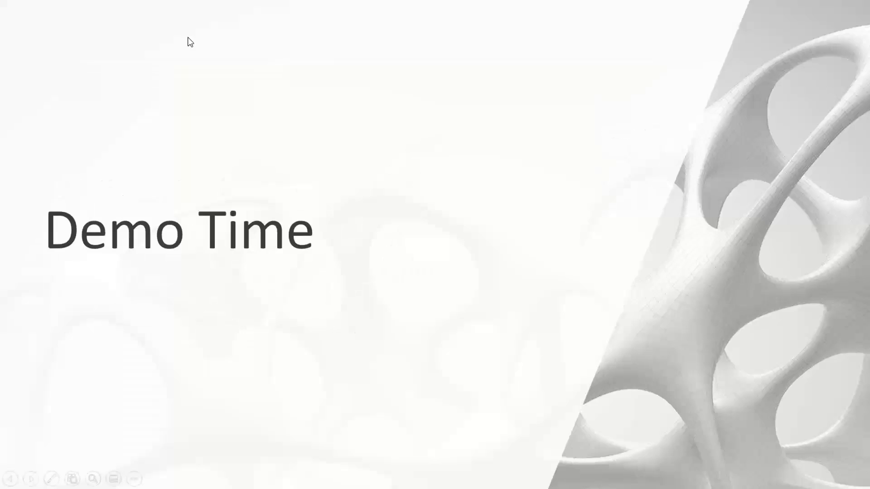
key("Right")
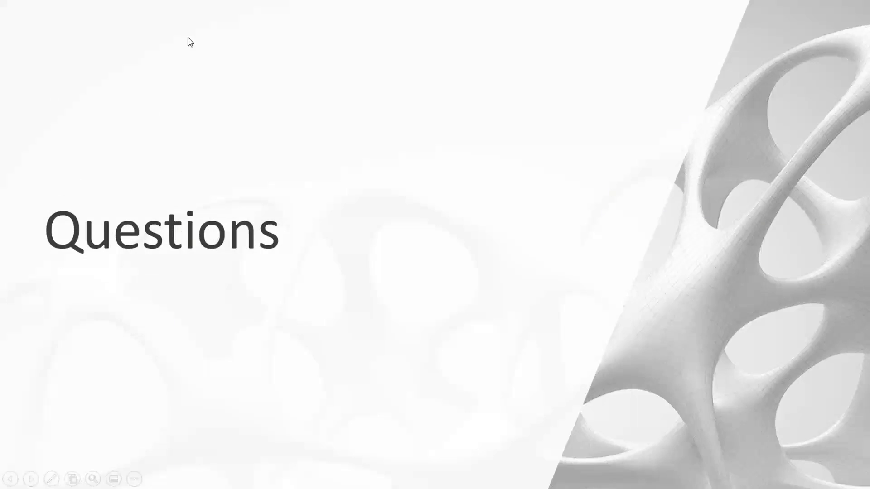
key("Right")
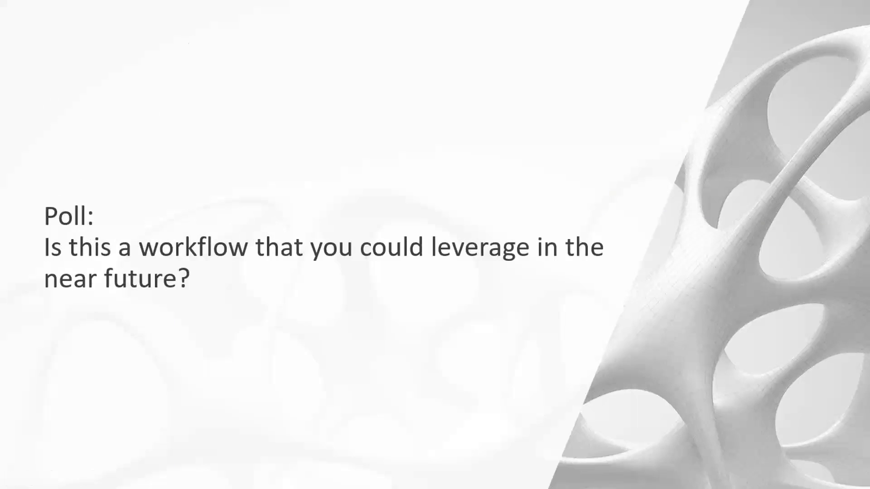